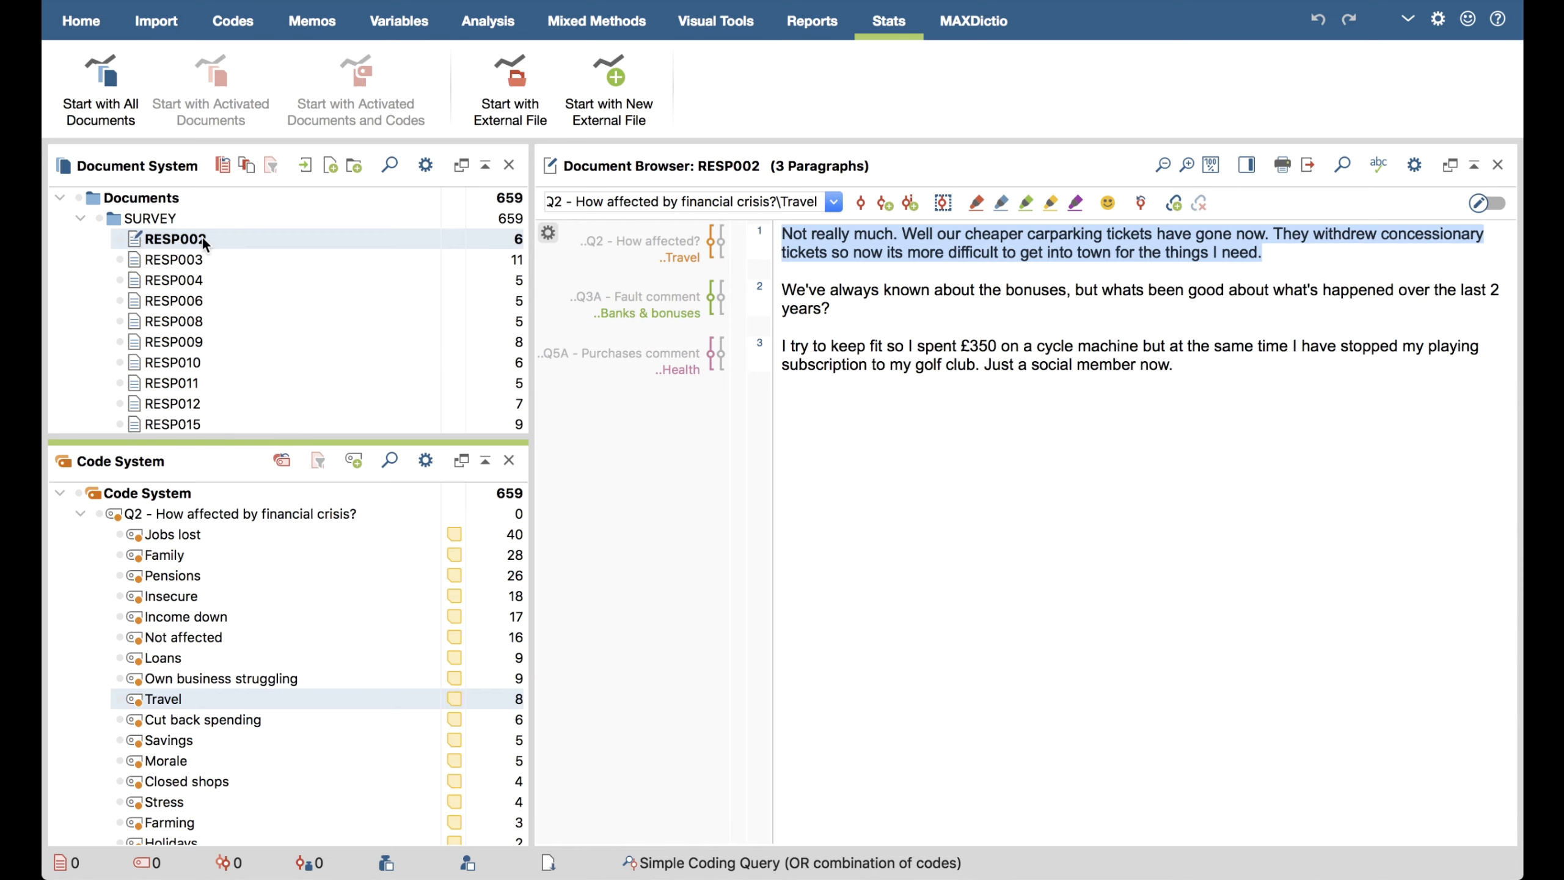
View survey documents RESP003 and RESP004, and return to RESP002
double_click(200, 261)
double_click(188, 281)
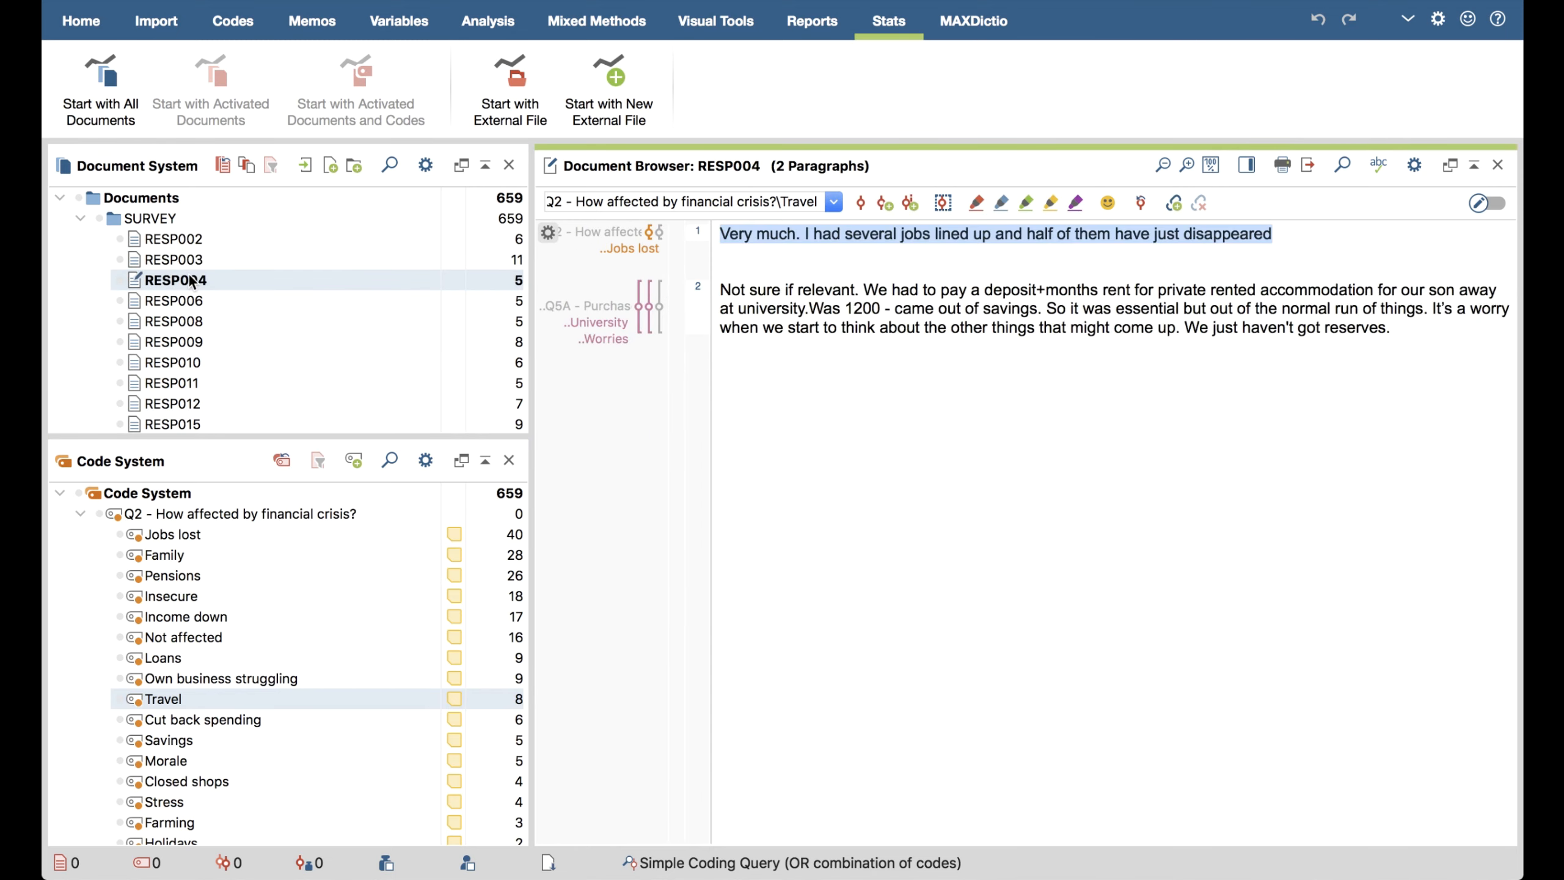
double_click(186, 262)
double_click(188, 242)
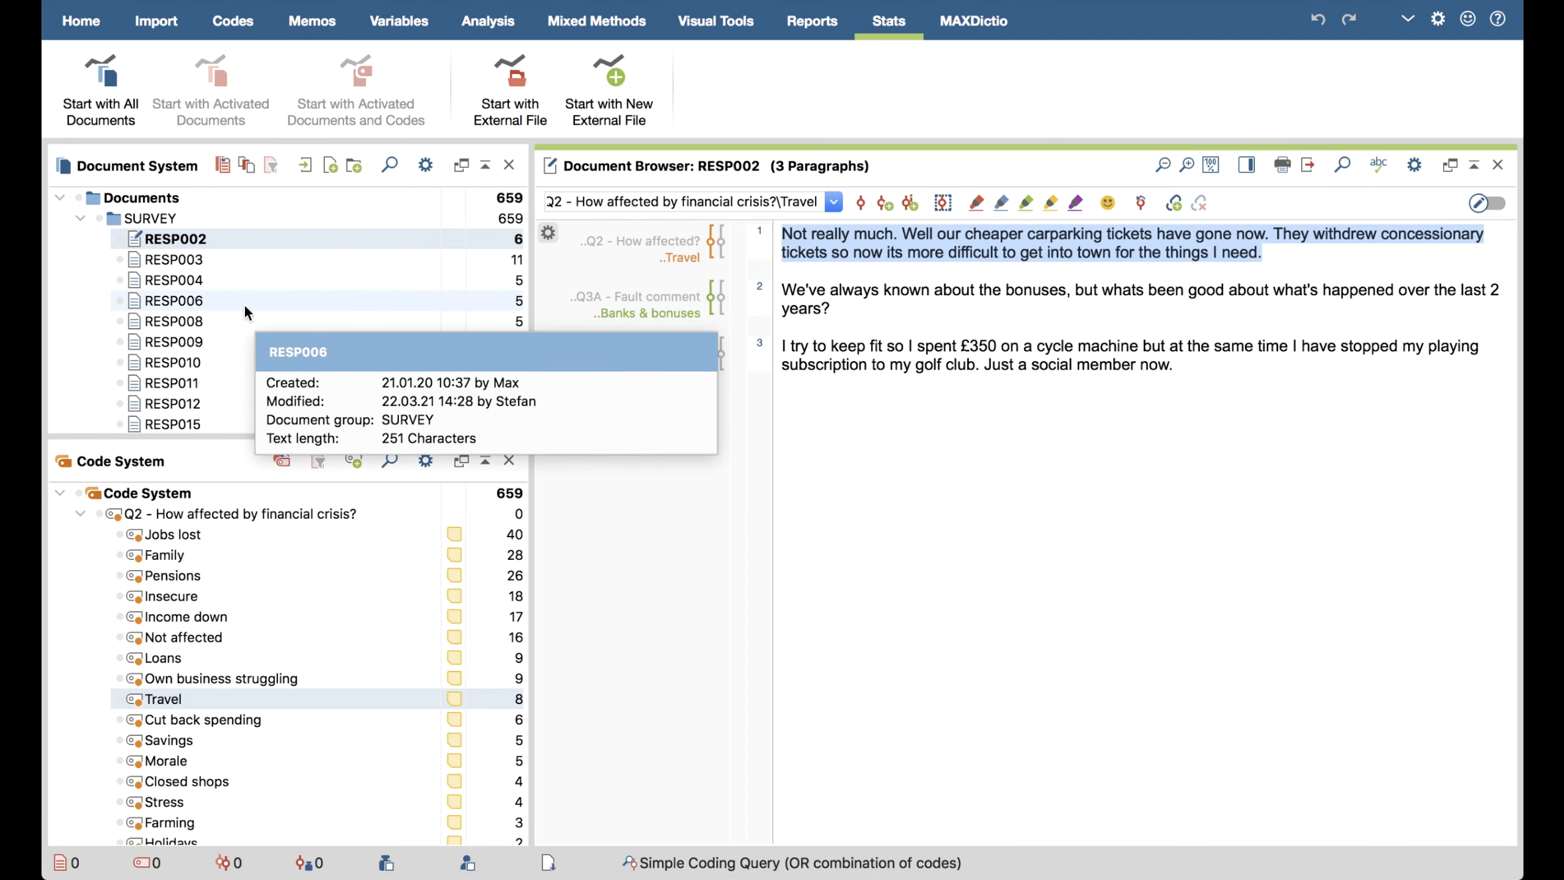
Activate all documents in the SURVEY group, check the activated-documents counter, and deactivate the group
mouse_move(250, 299)
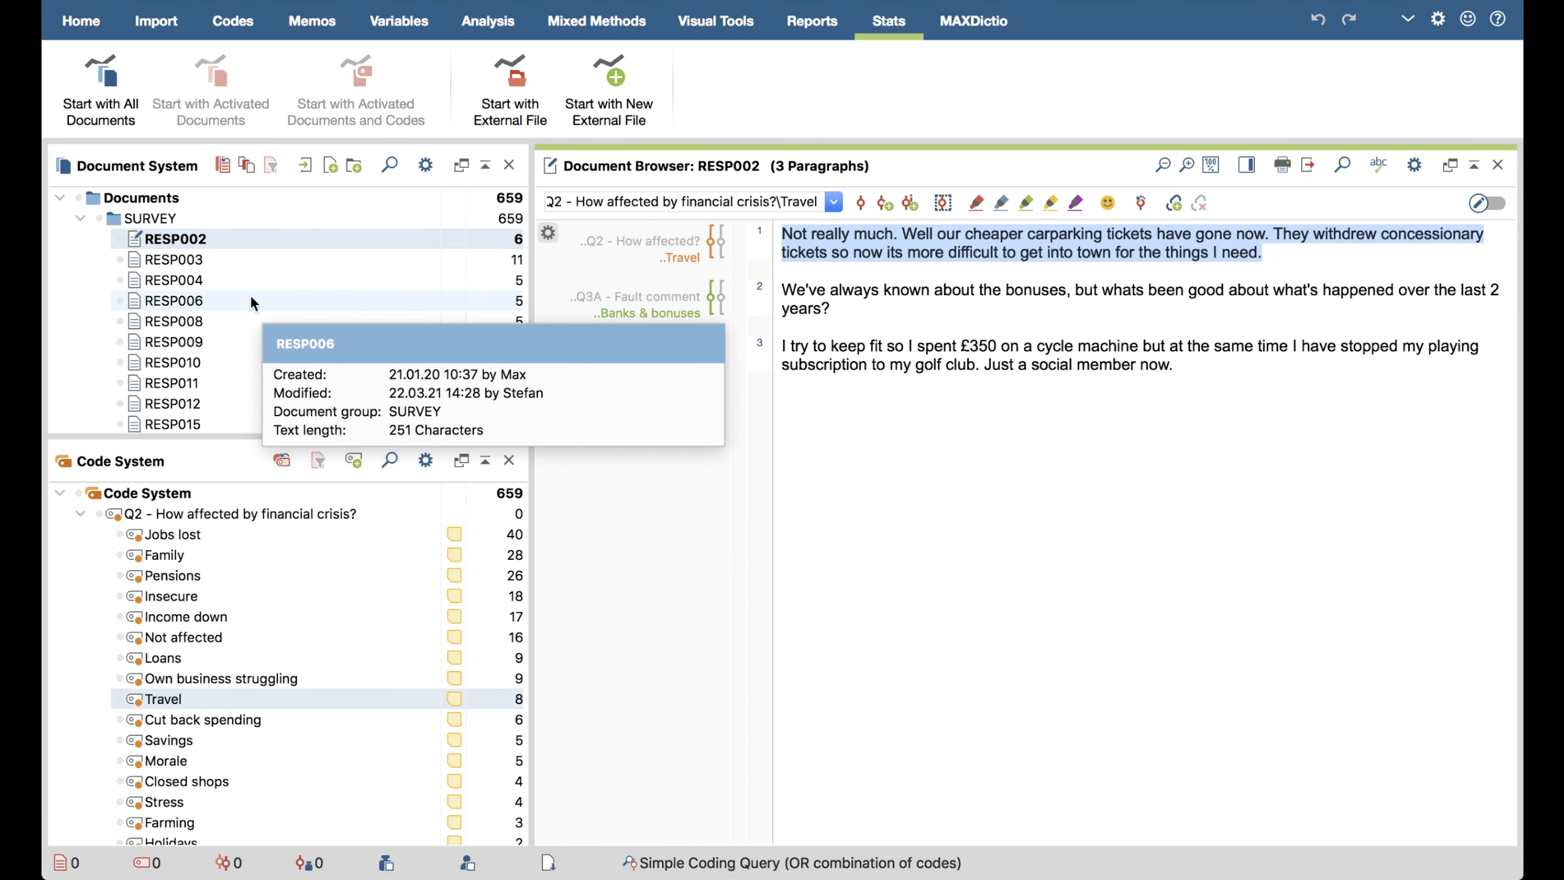
click(98, 218)
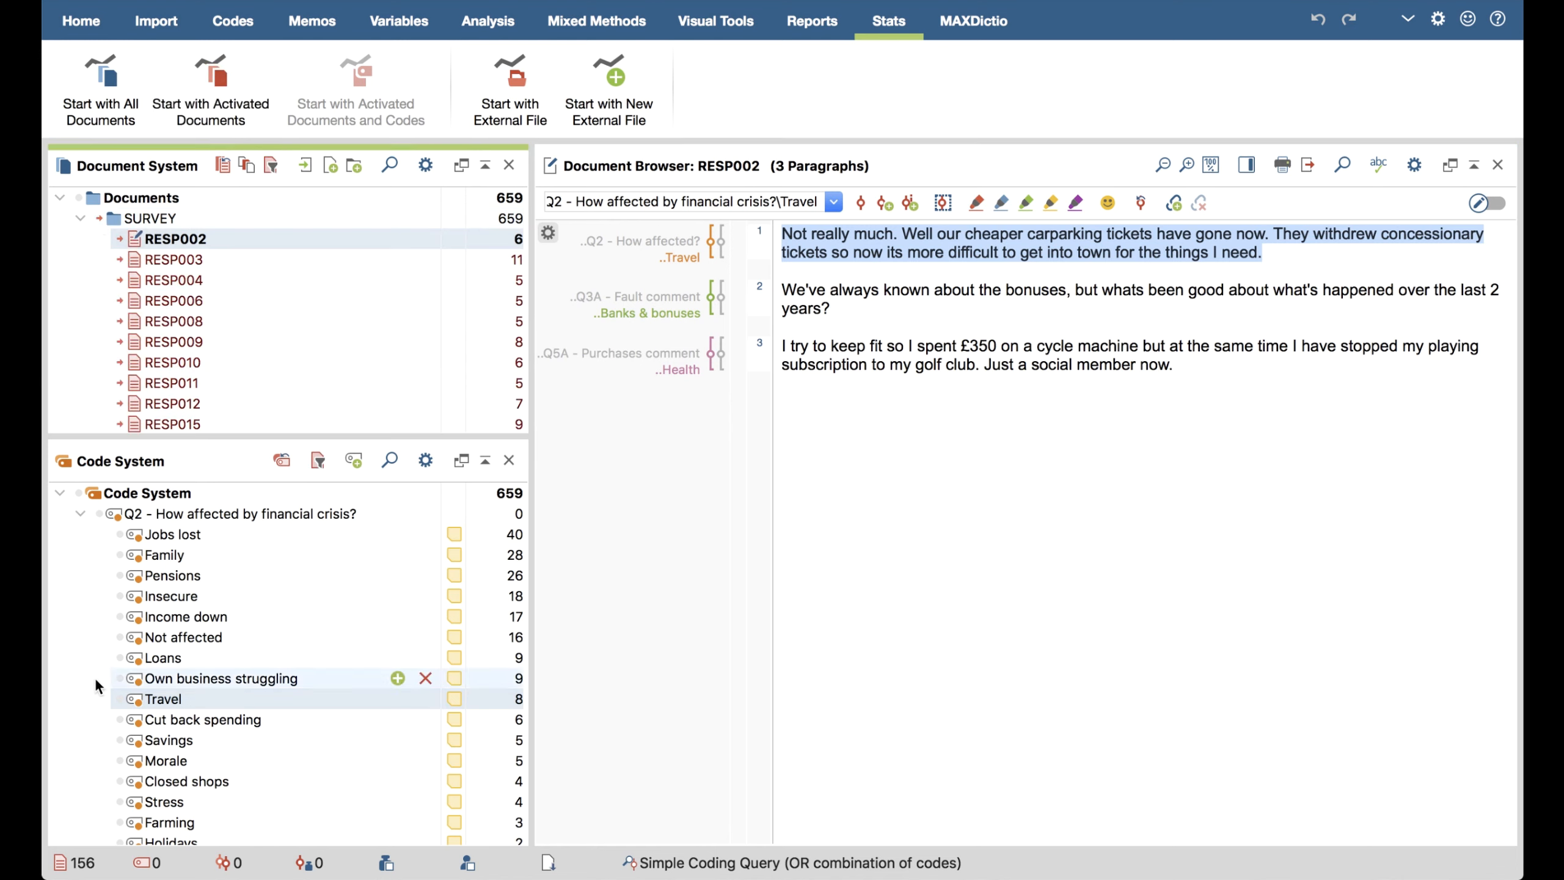
mouse_move(99, 869)
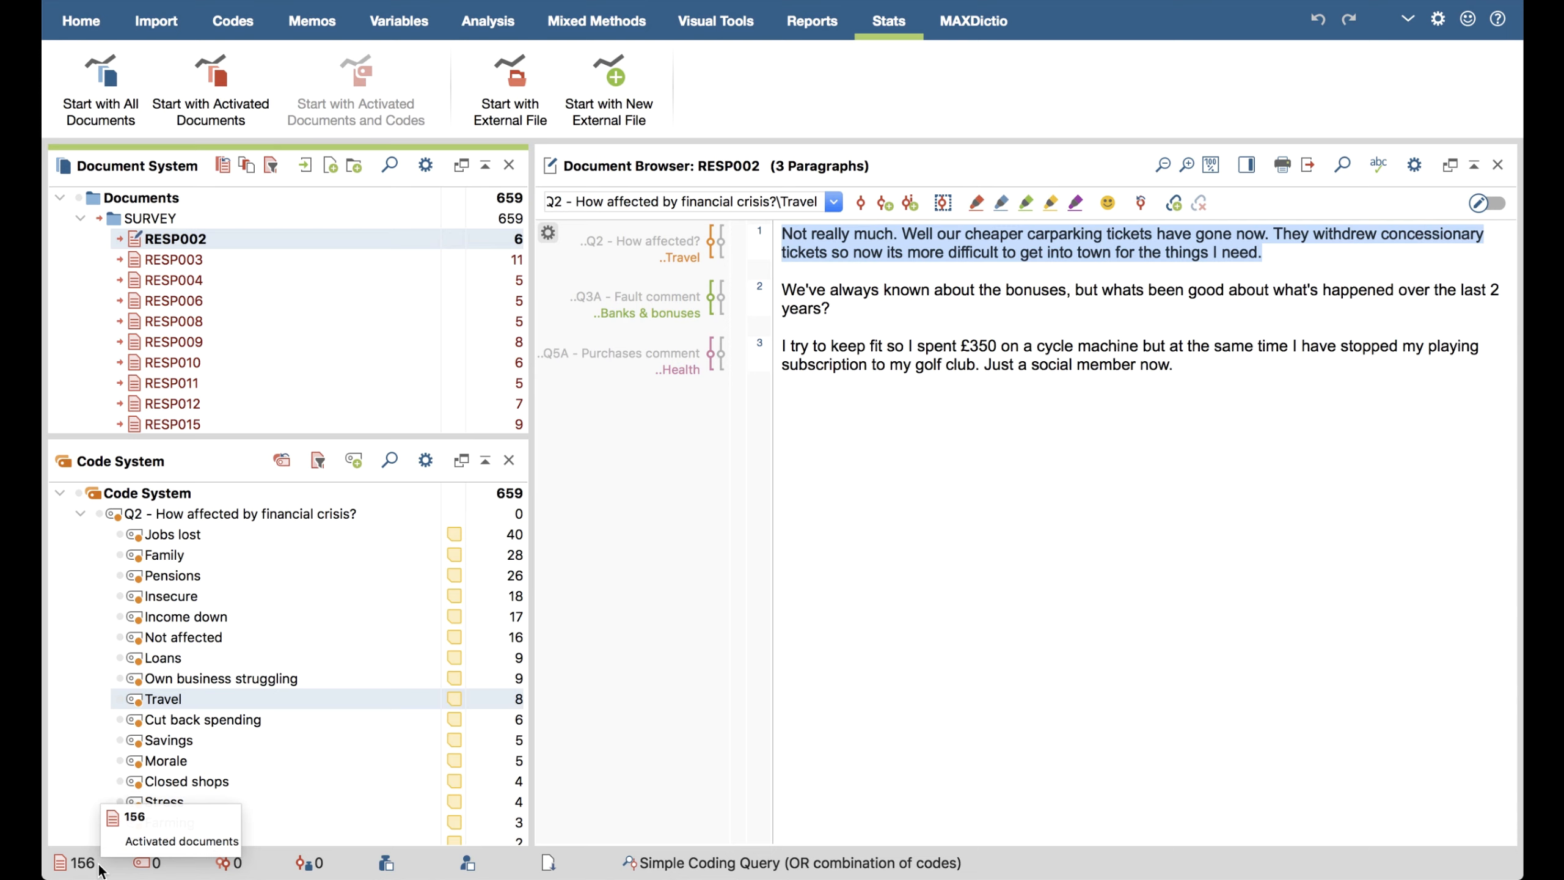
click(98, 218)
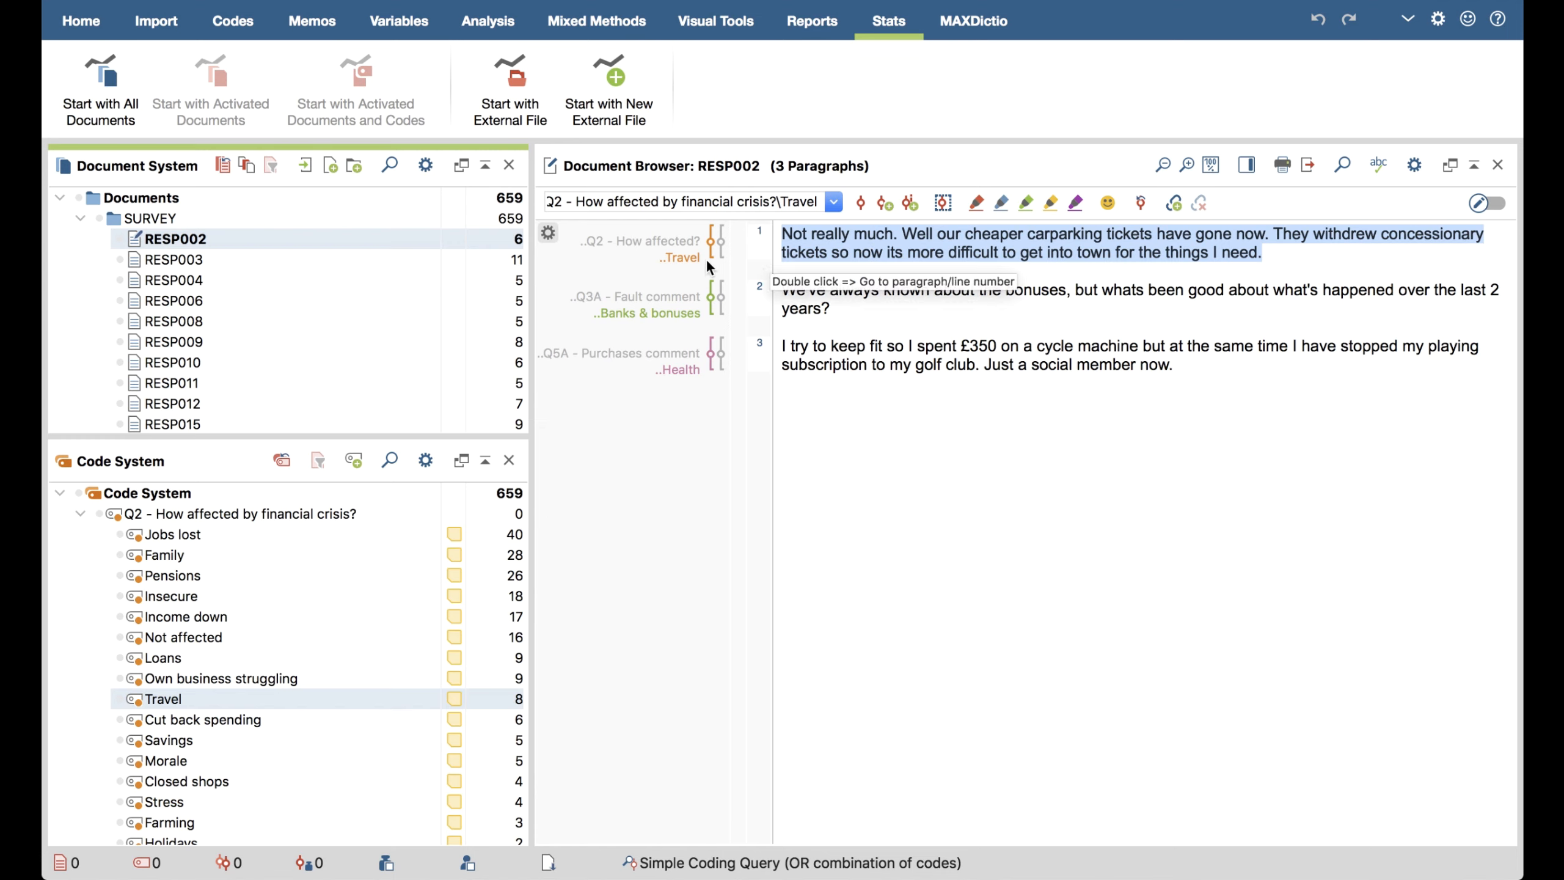
Examine the Travel coding in RESP002 and the Own business struggling coding in RESP003, and return to RESP002
click(686, 260)
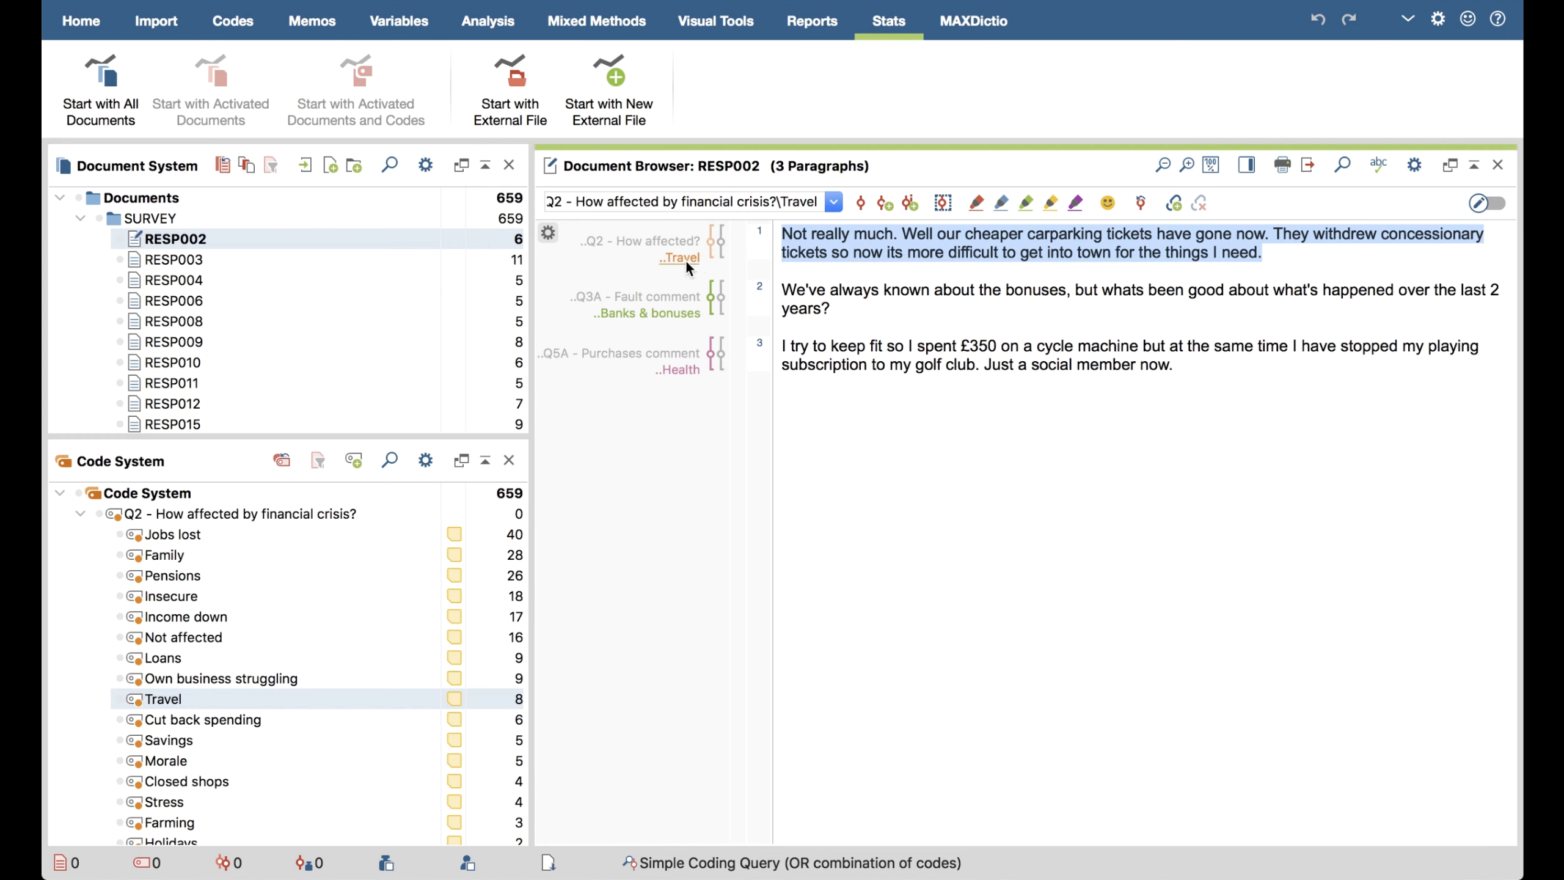
double_click(269, 258)
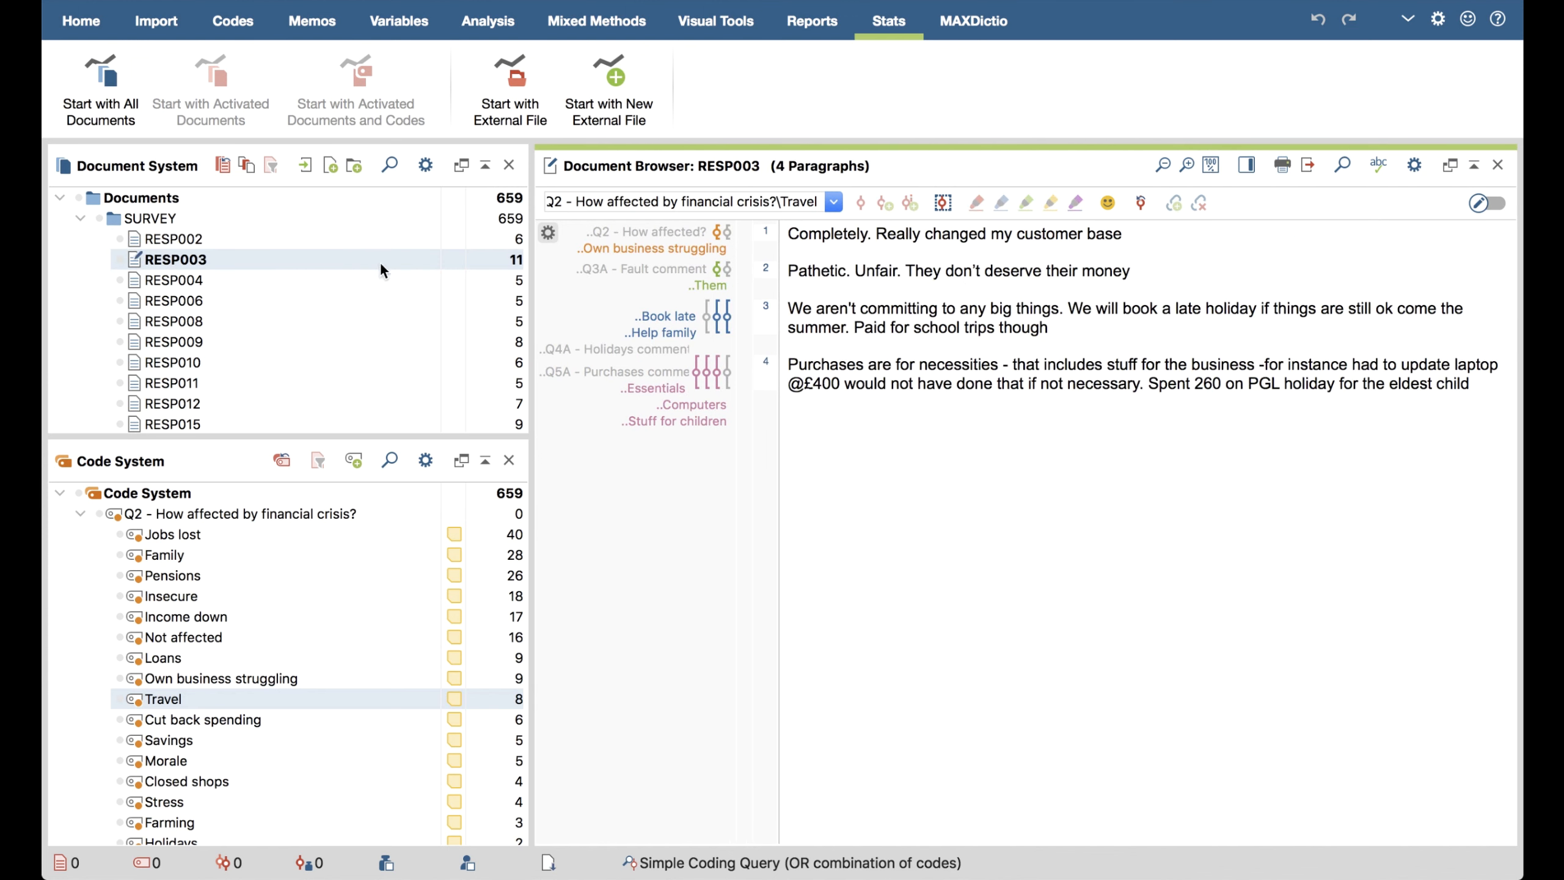
click(689, 245)
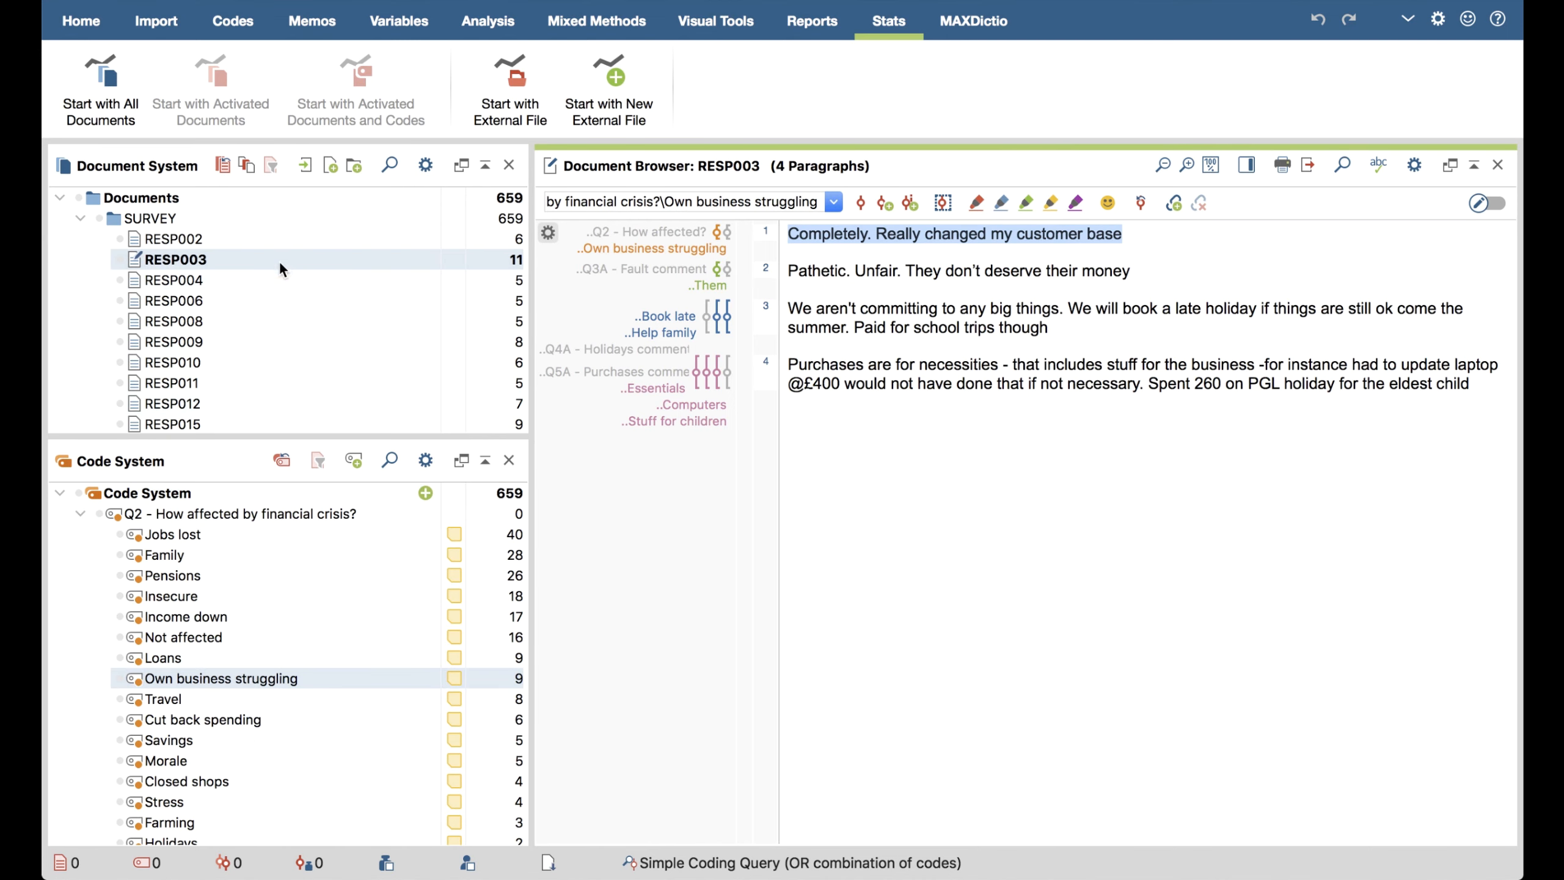
double_click(248, 237)
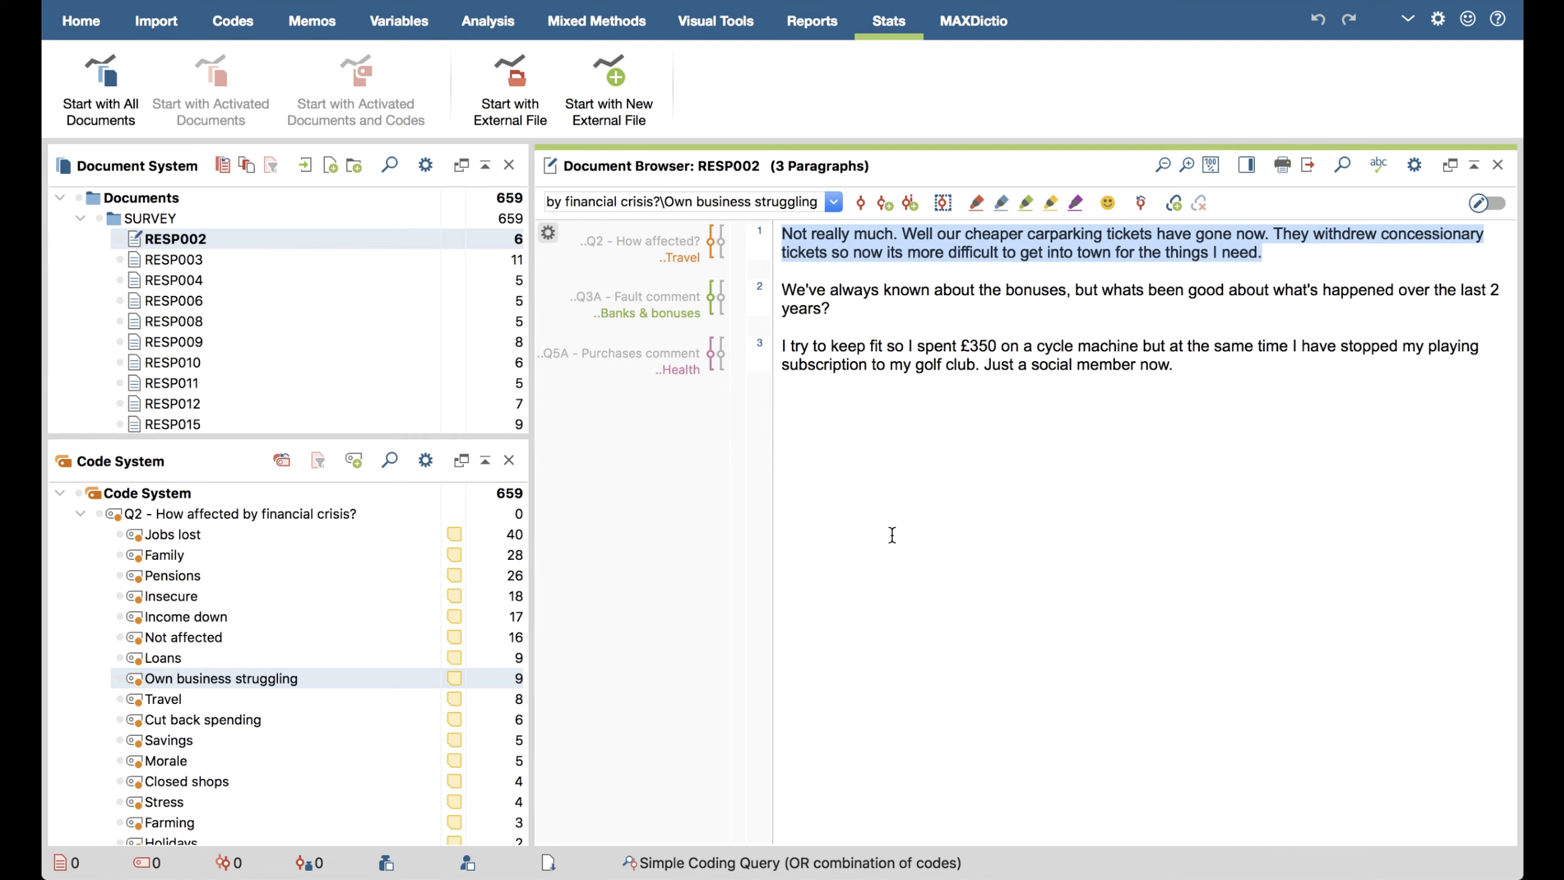
Open the data editor for document variables and select the RESP002 record
click(401, 22)
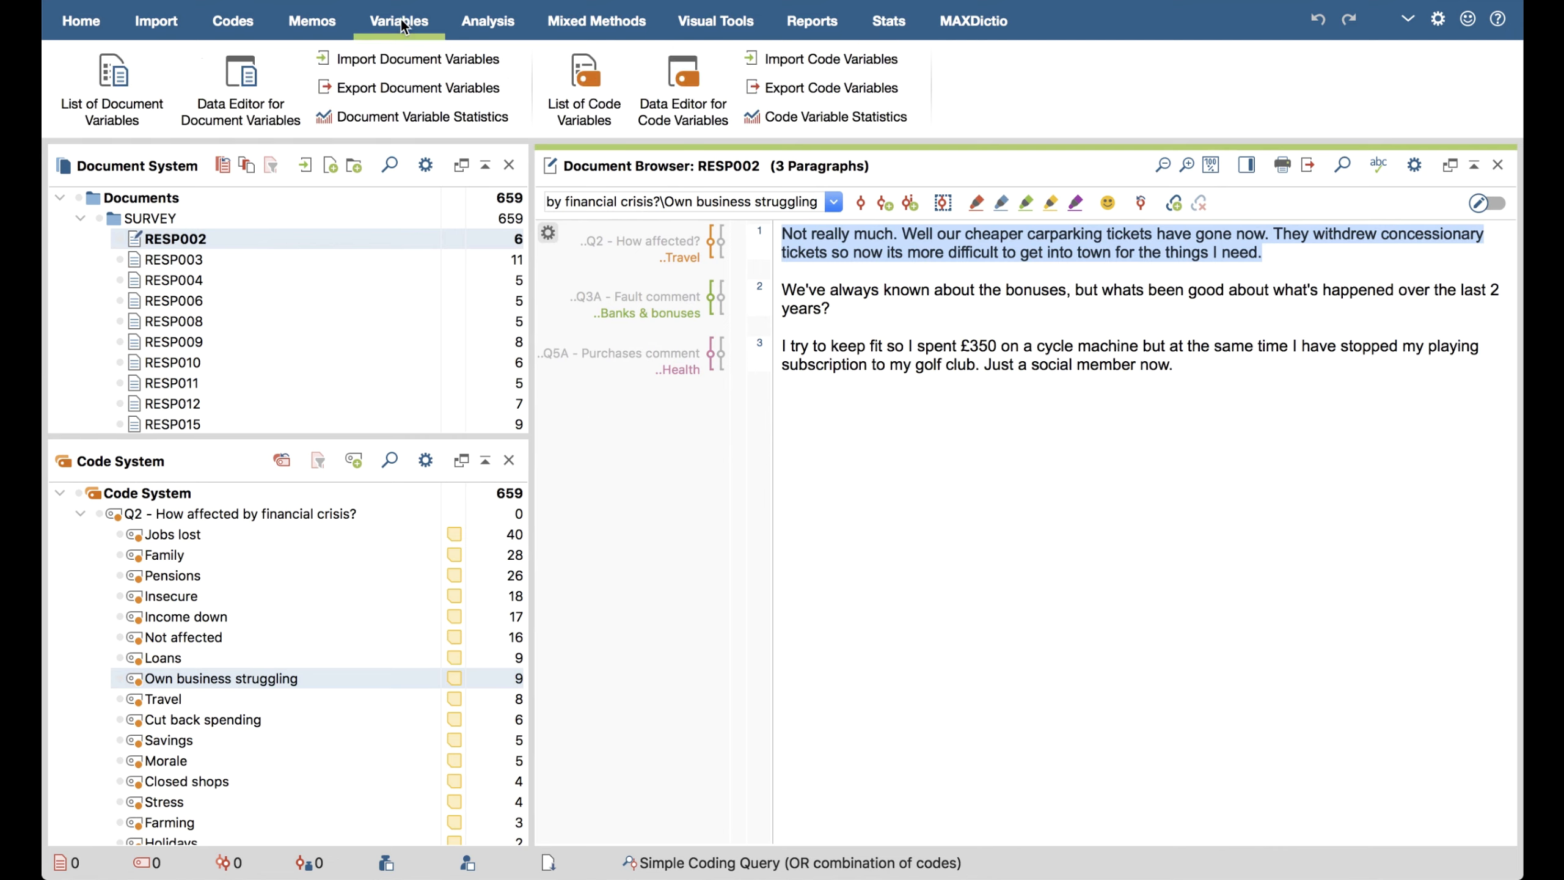
click(264, 98)
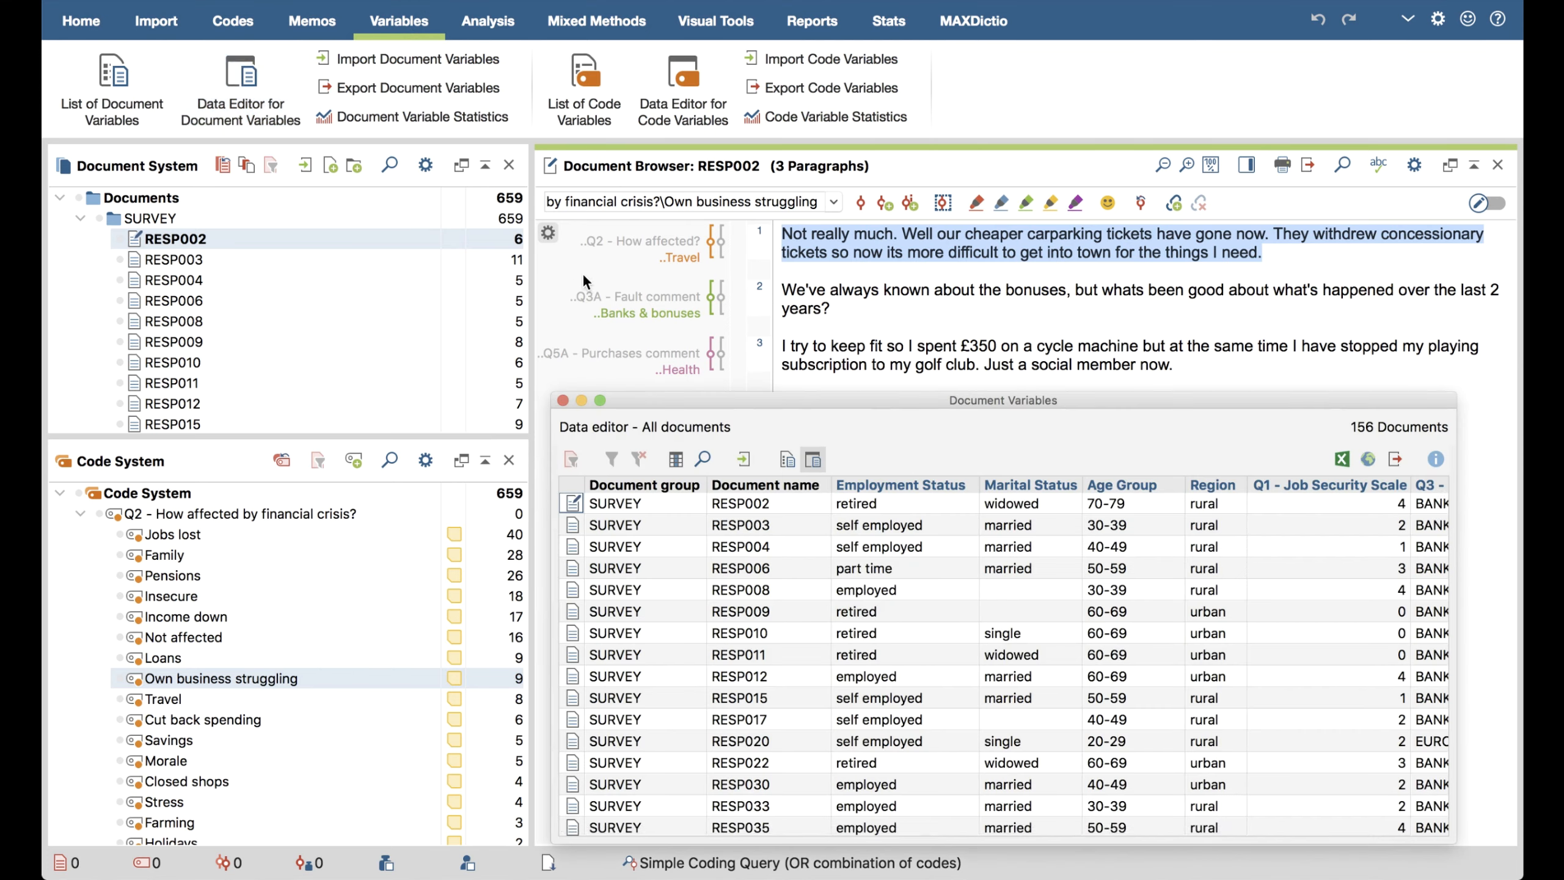
click(800, 500)
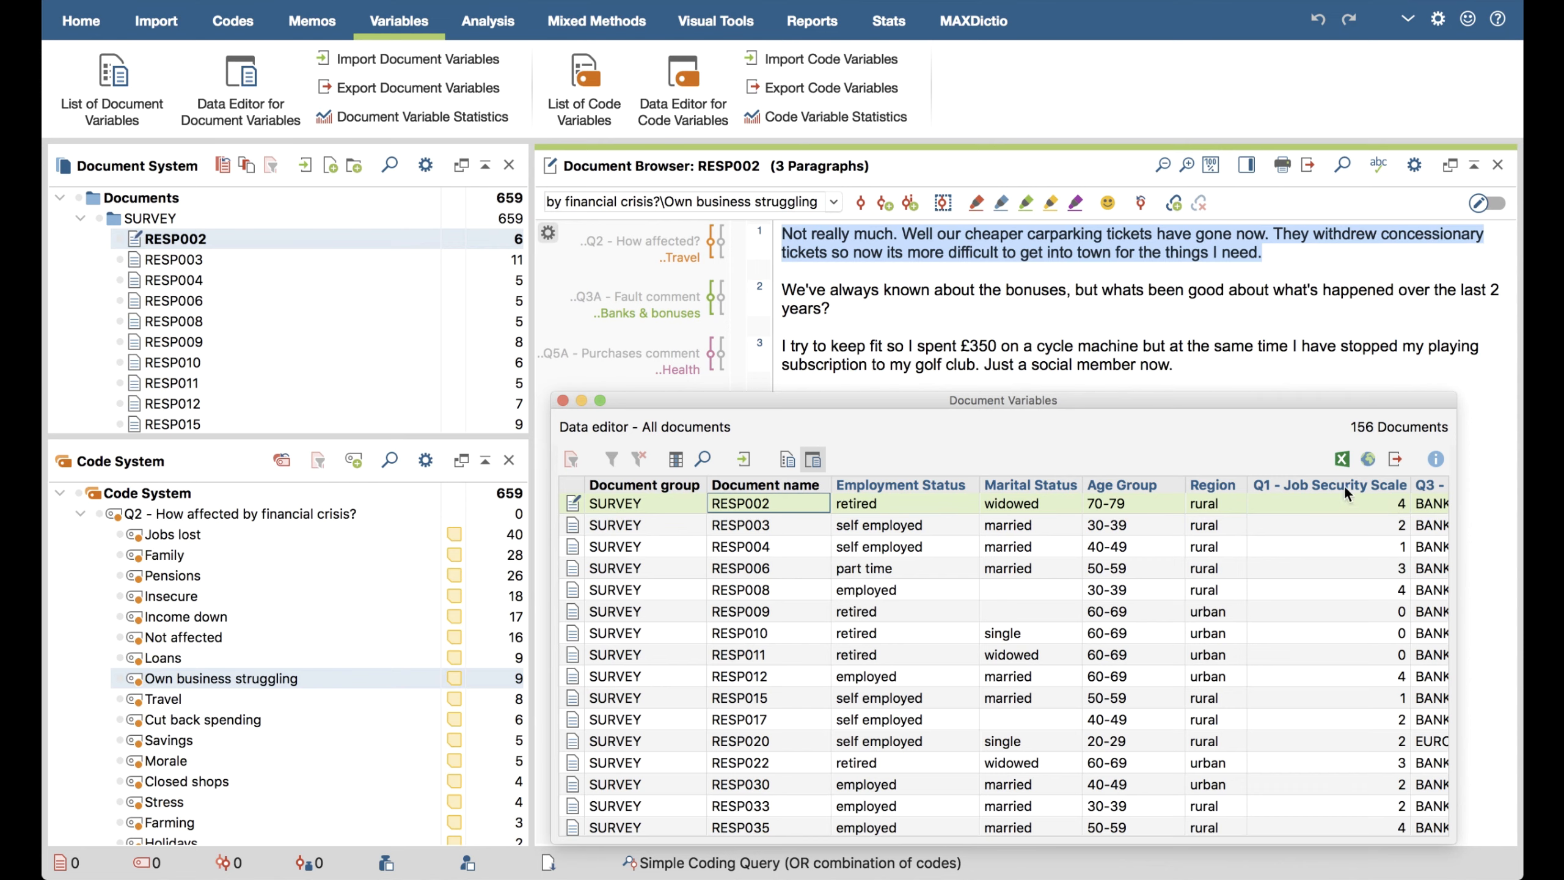
Start the statistics module with all documents and select the RESP002 case
click(887, 22)
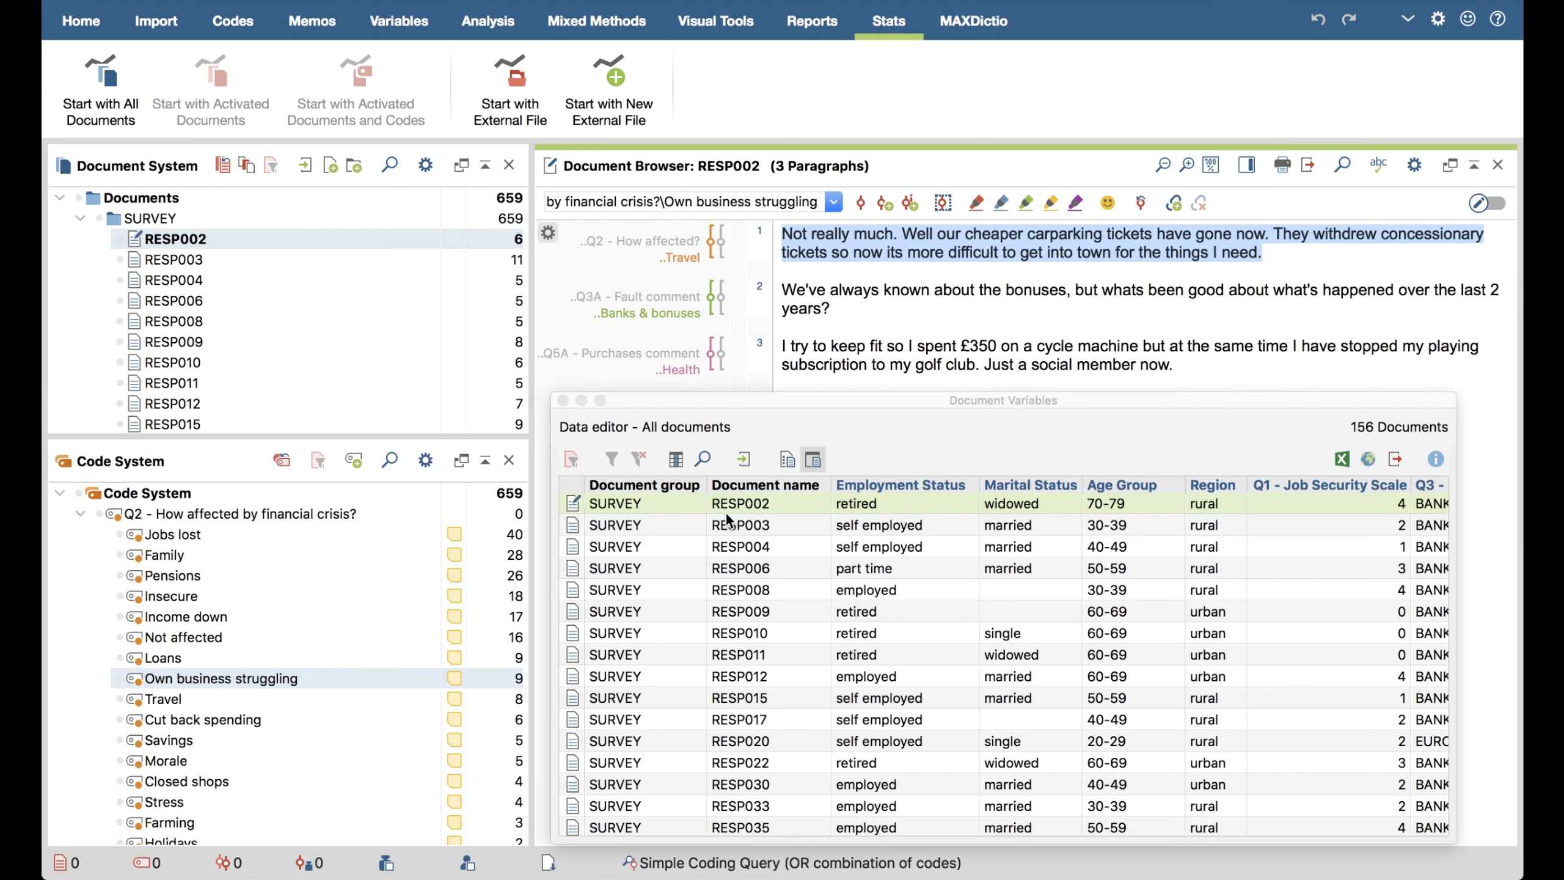
scroll(683, 715, down, 5)
scroll(653, 724, up, 5)
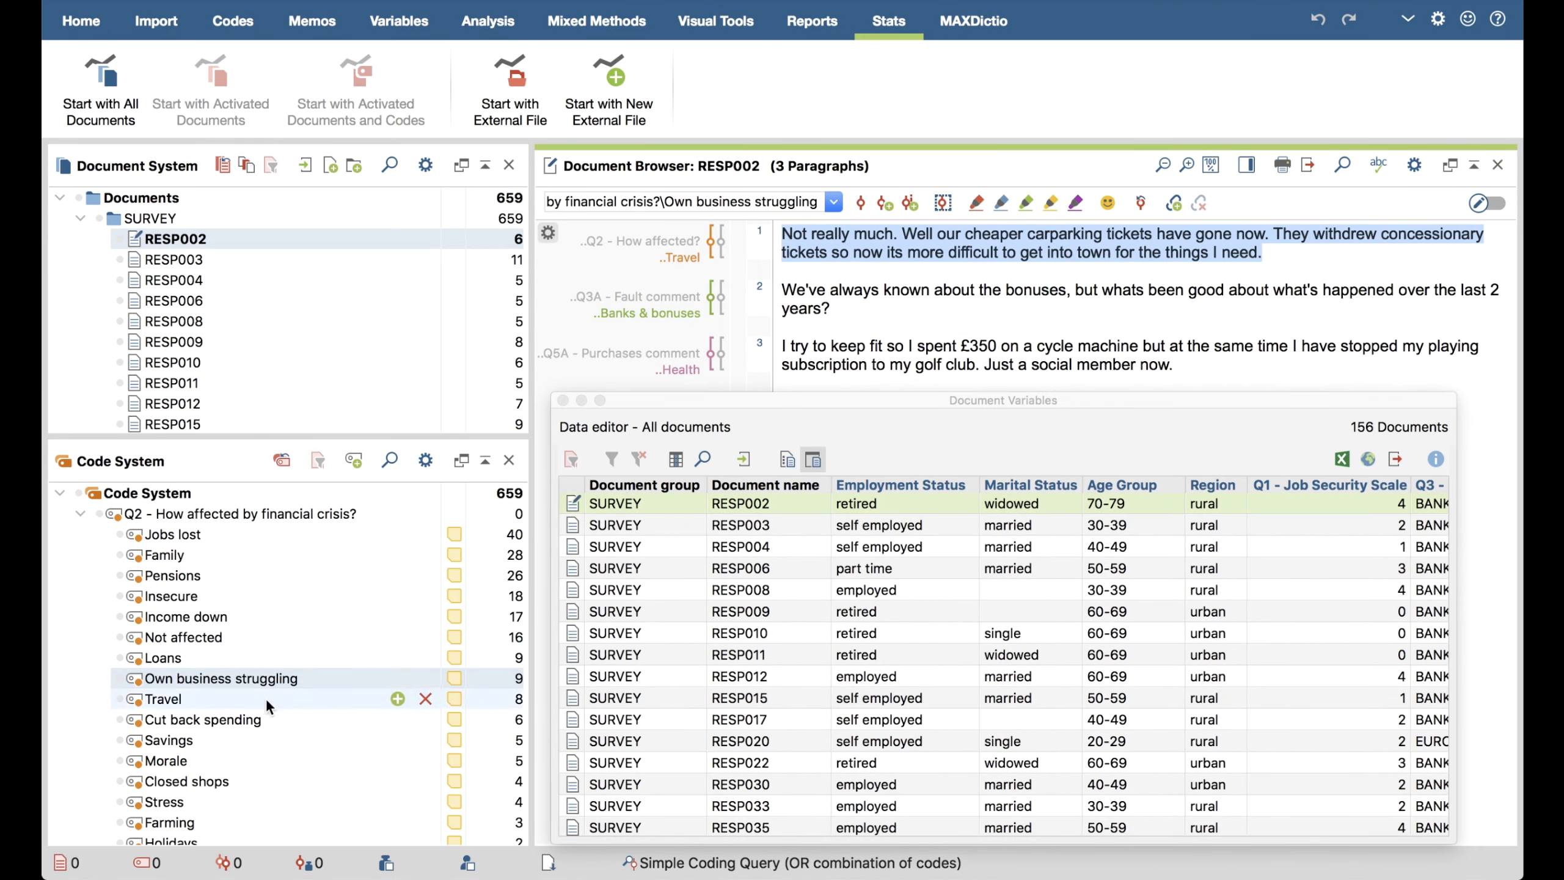
scroll(265, 739, down, 3)
scroll(265, 758, up, 3)
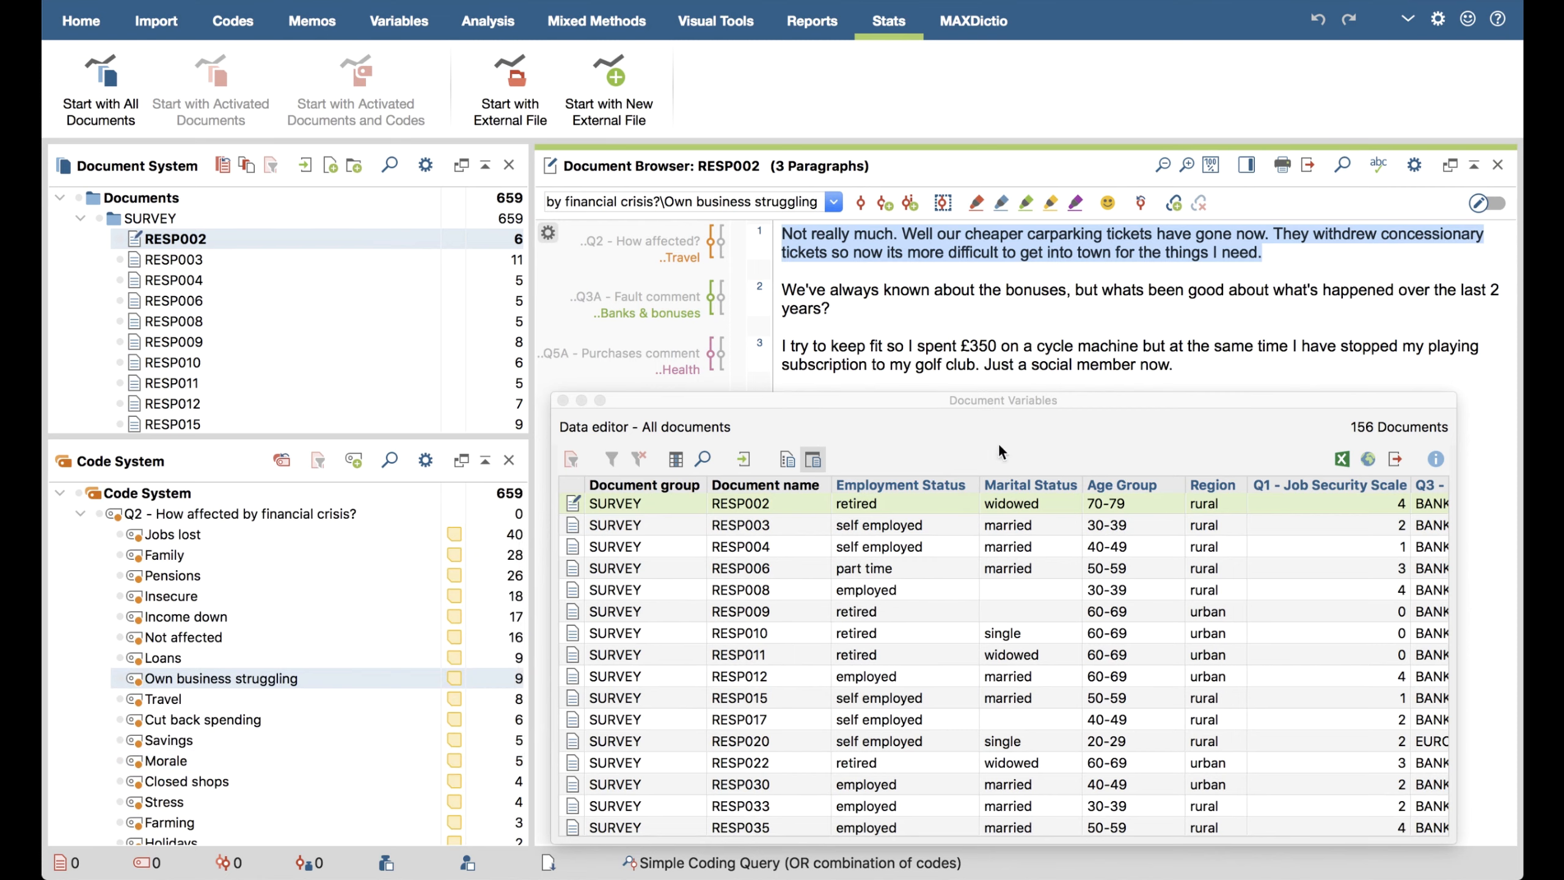
click(1022, 419)
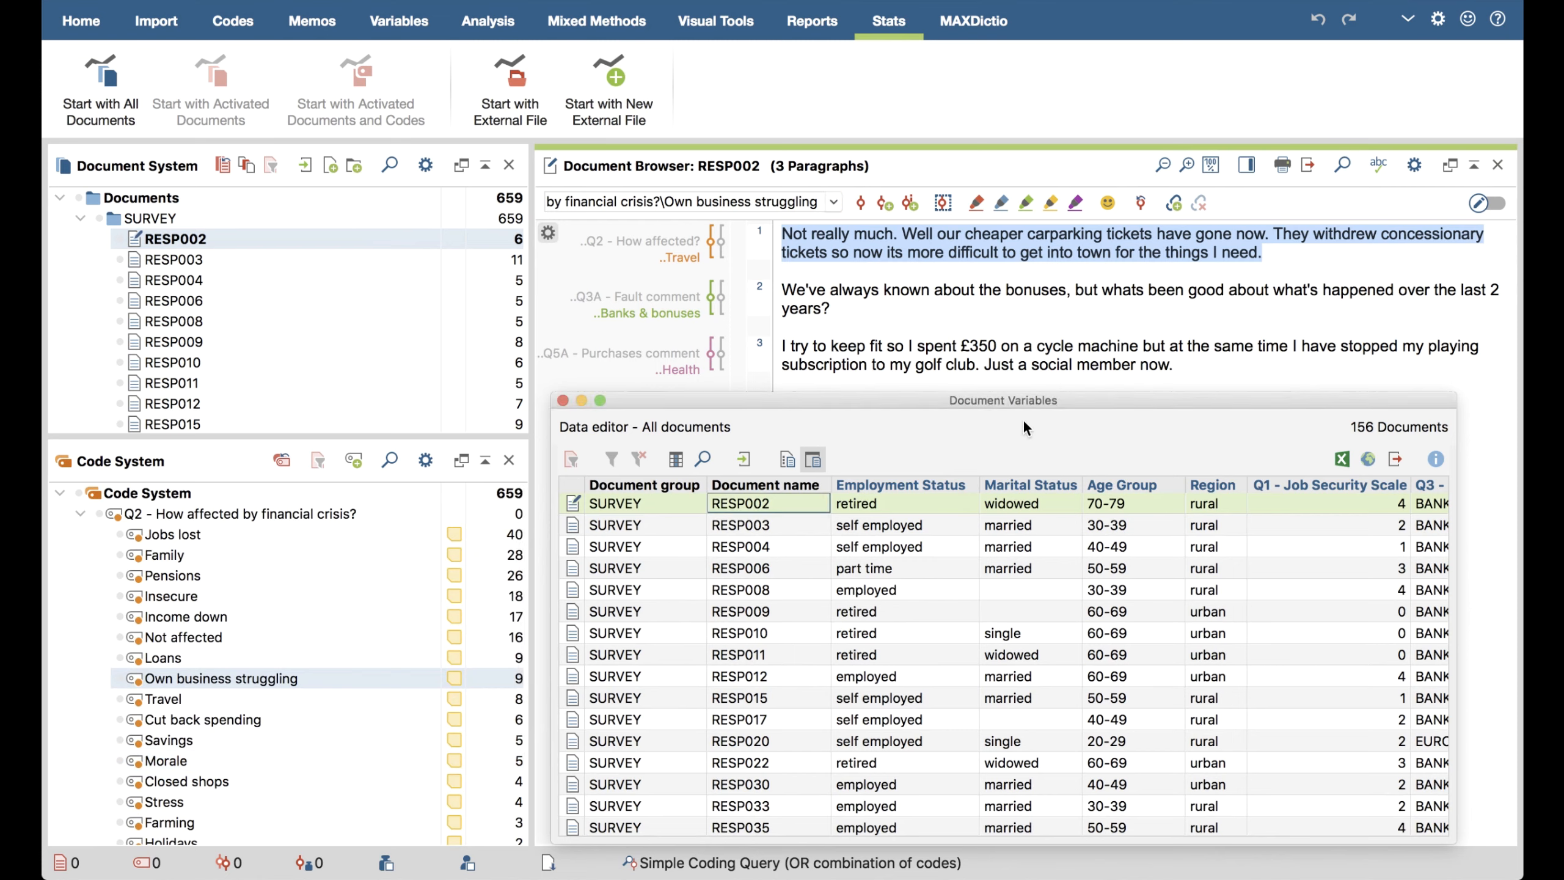
click(111, 99)
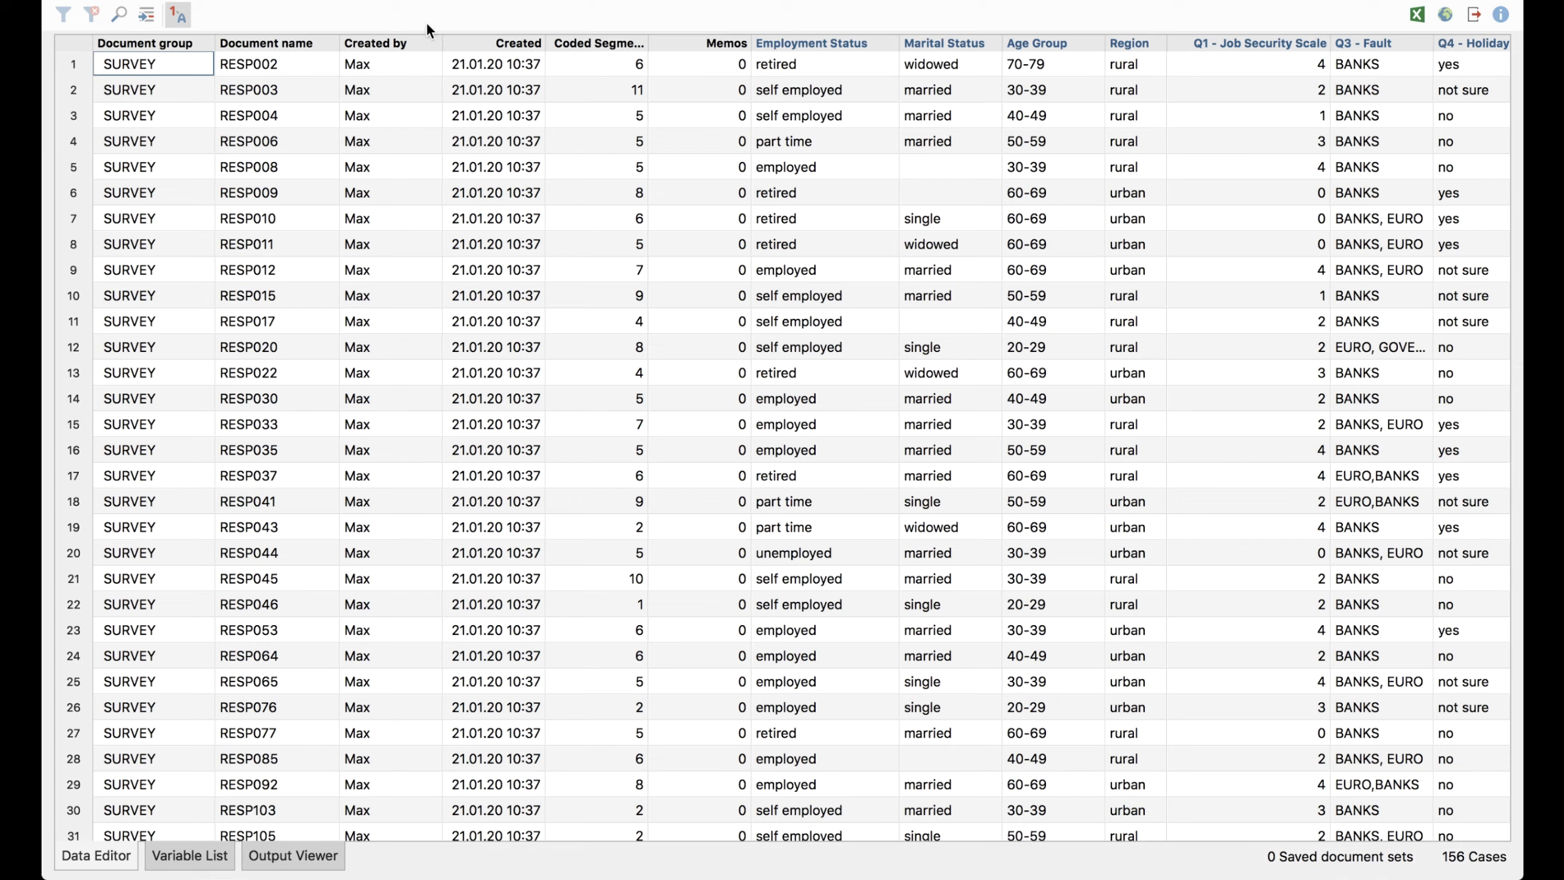
click(68, 66)
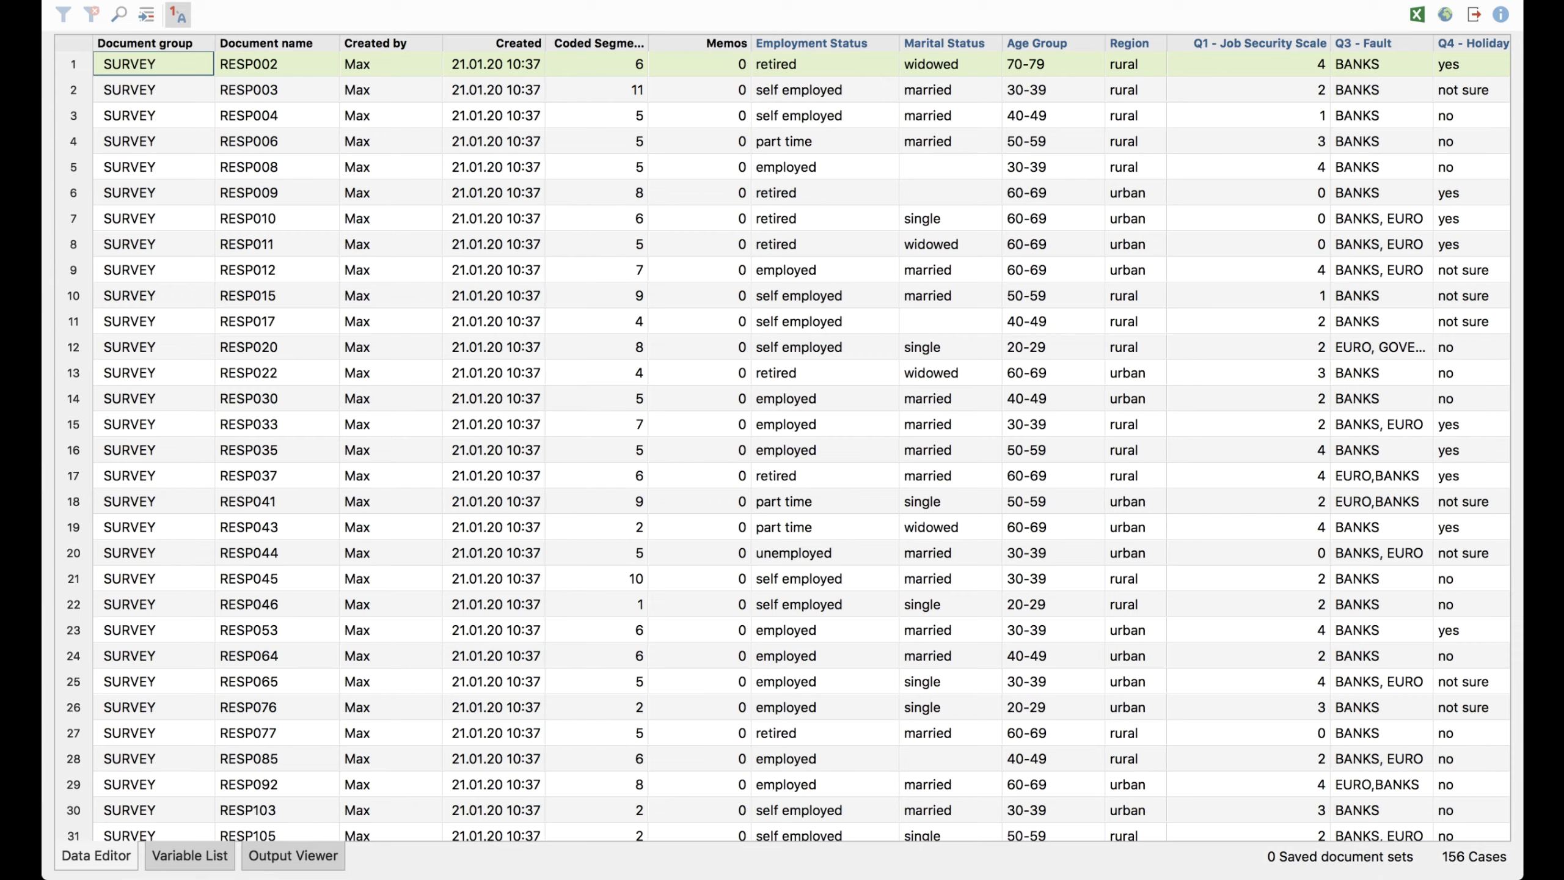
click(335, 0)
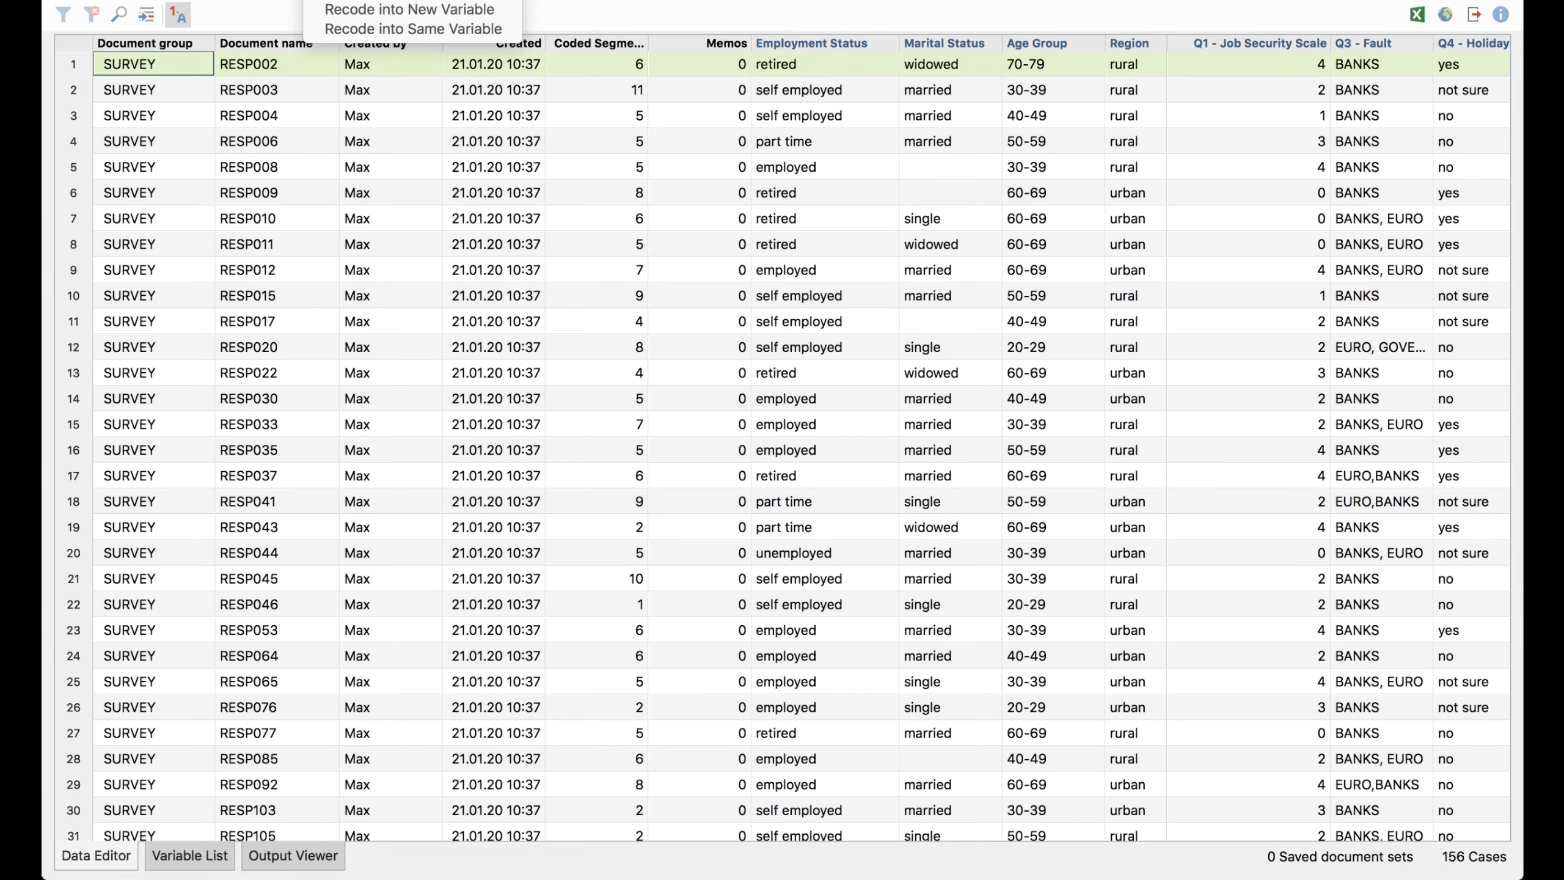
mouse_move(422, 0)
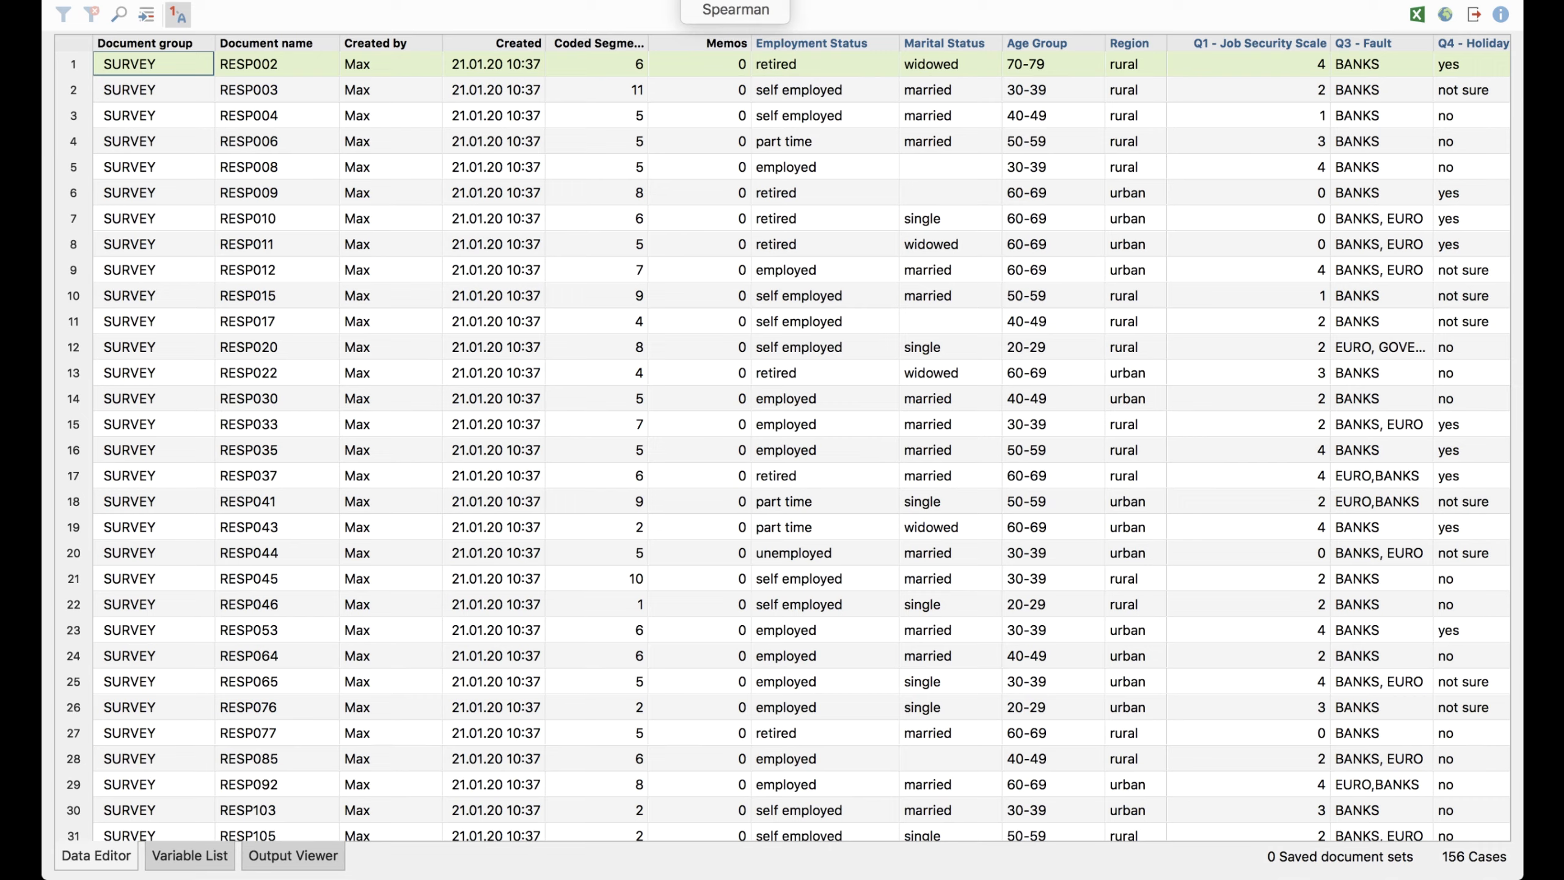
click(779, 11)
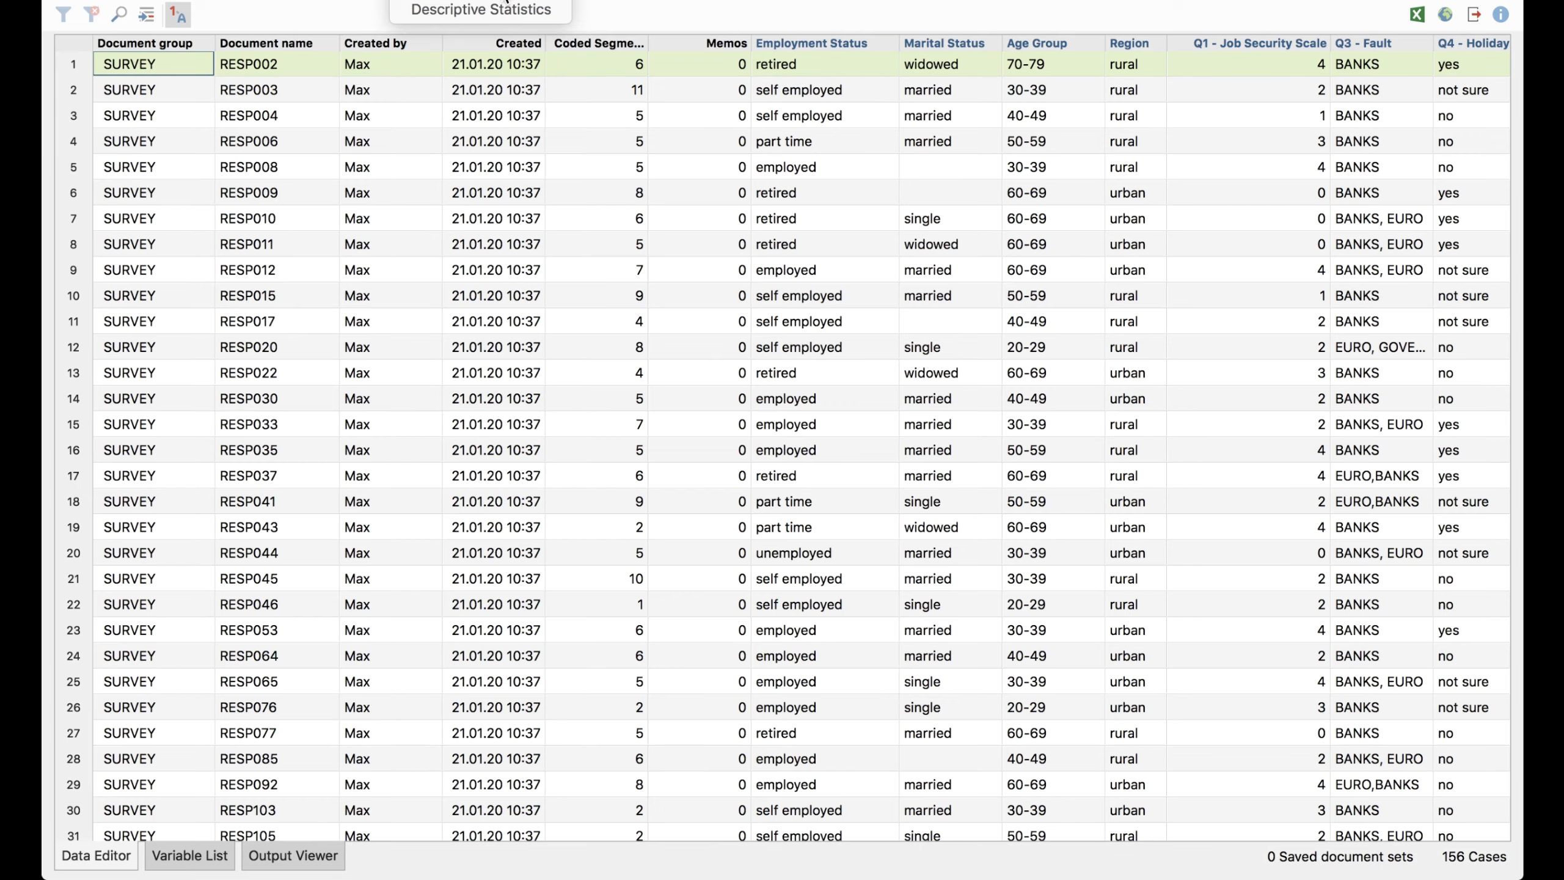
Compute frequency tables for the variables Employment Status, Marital Status and Age Group
click(502, 0)
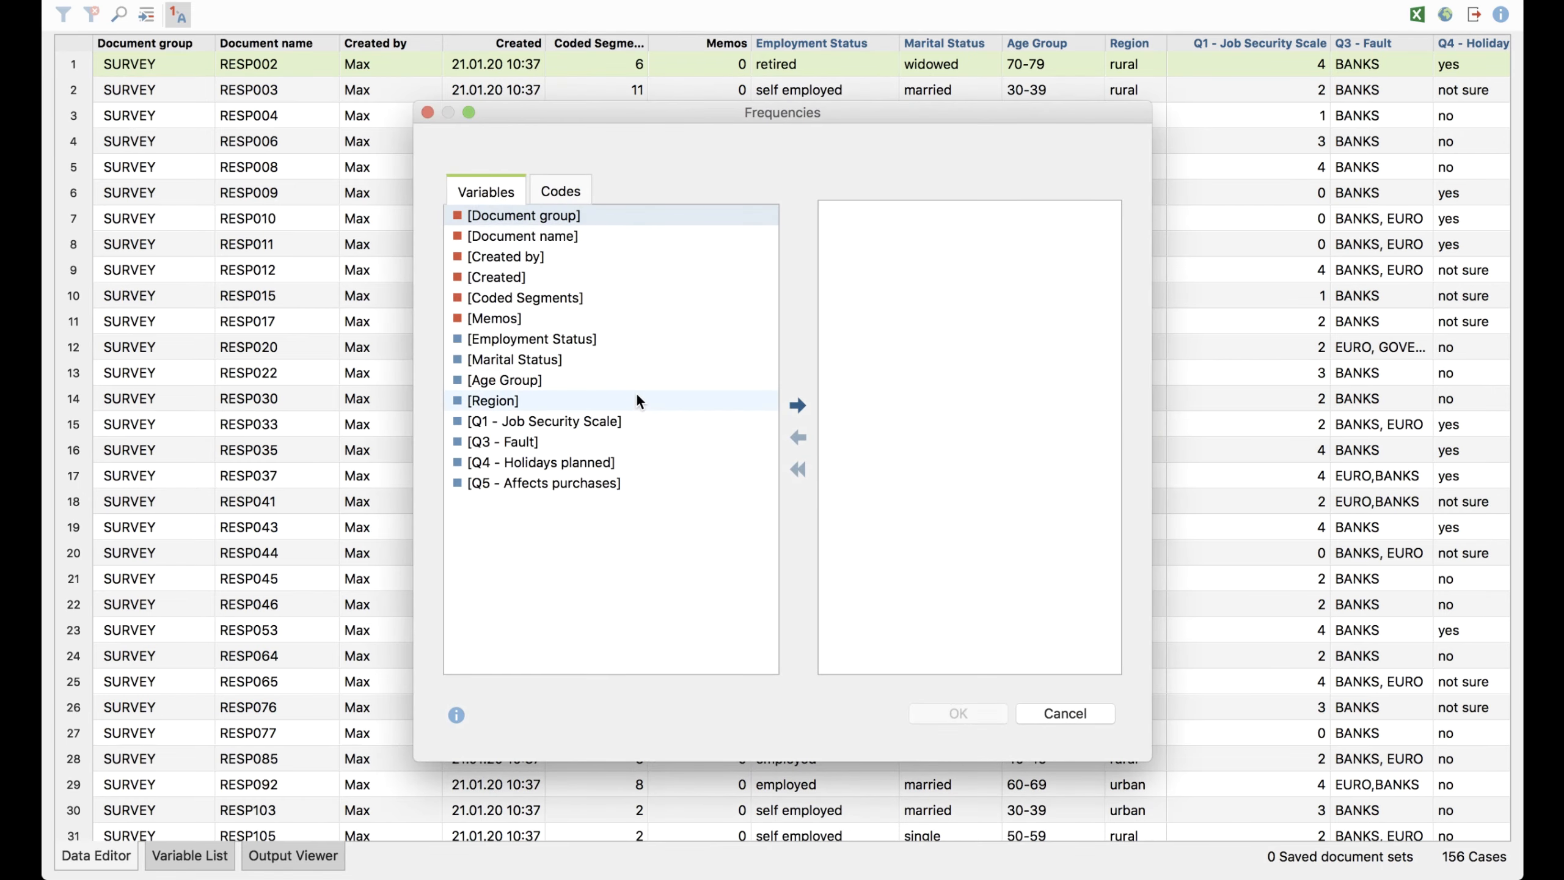
click(568, 338)
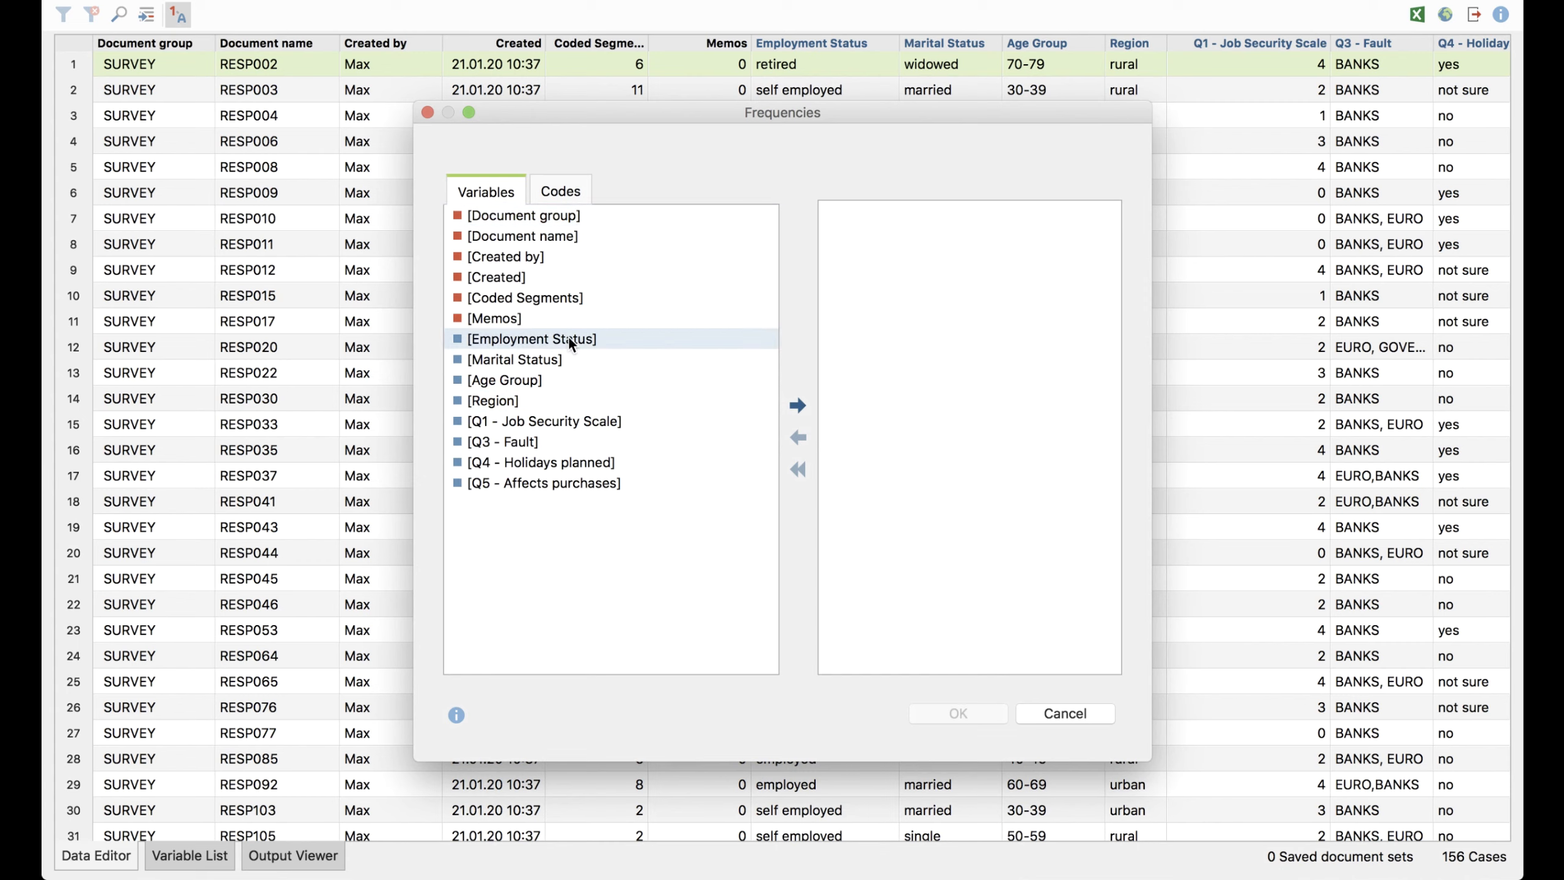
shift+click(567, 356)
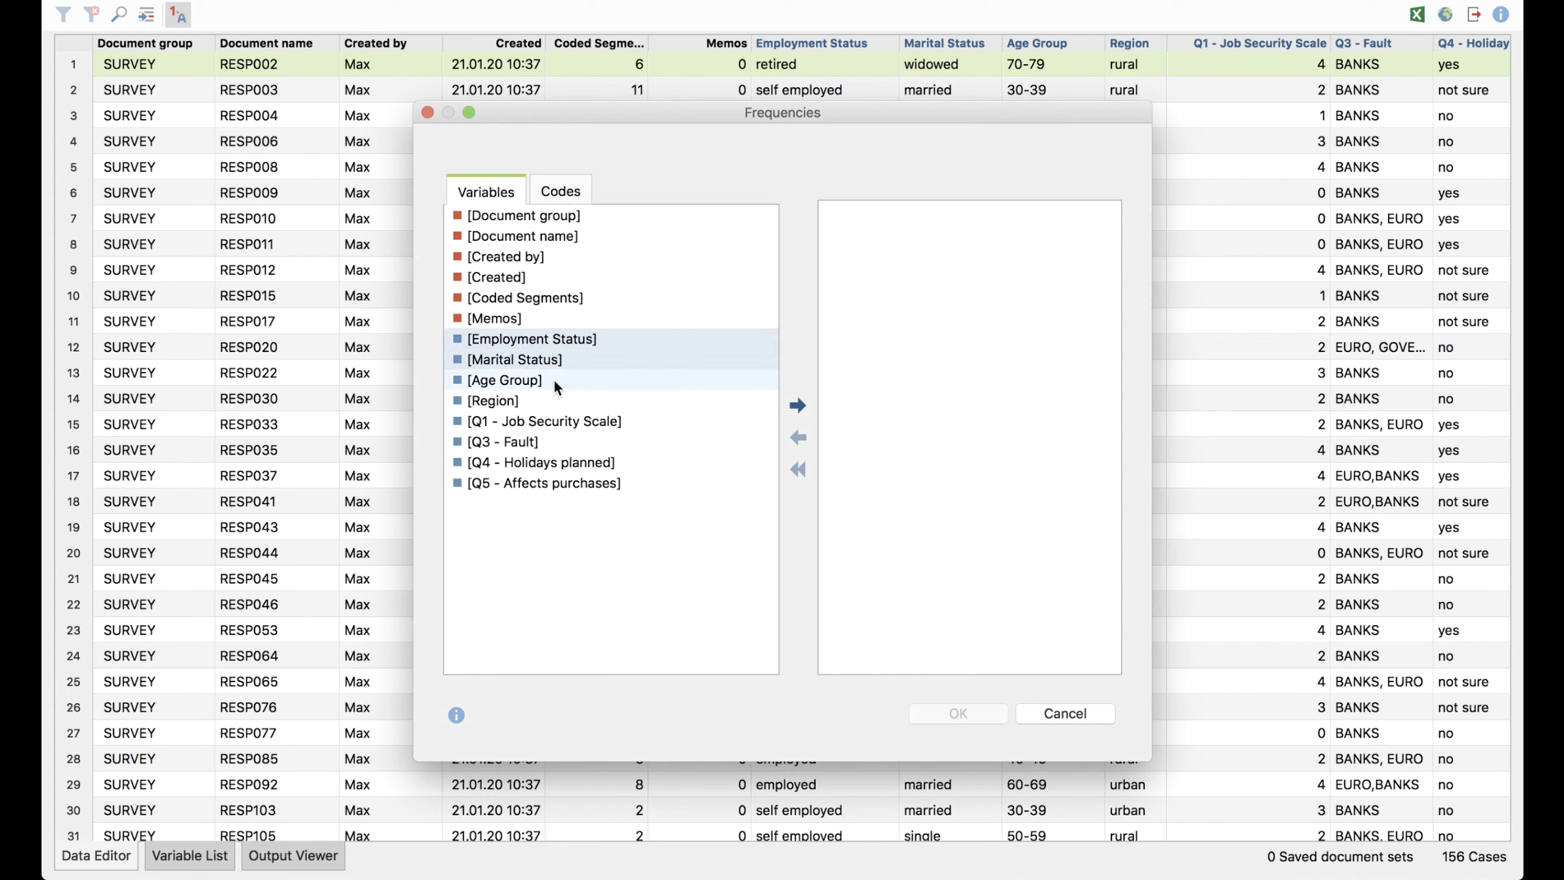
shift+click(553, 377)
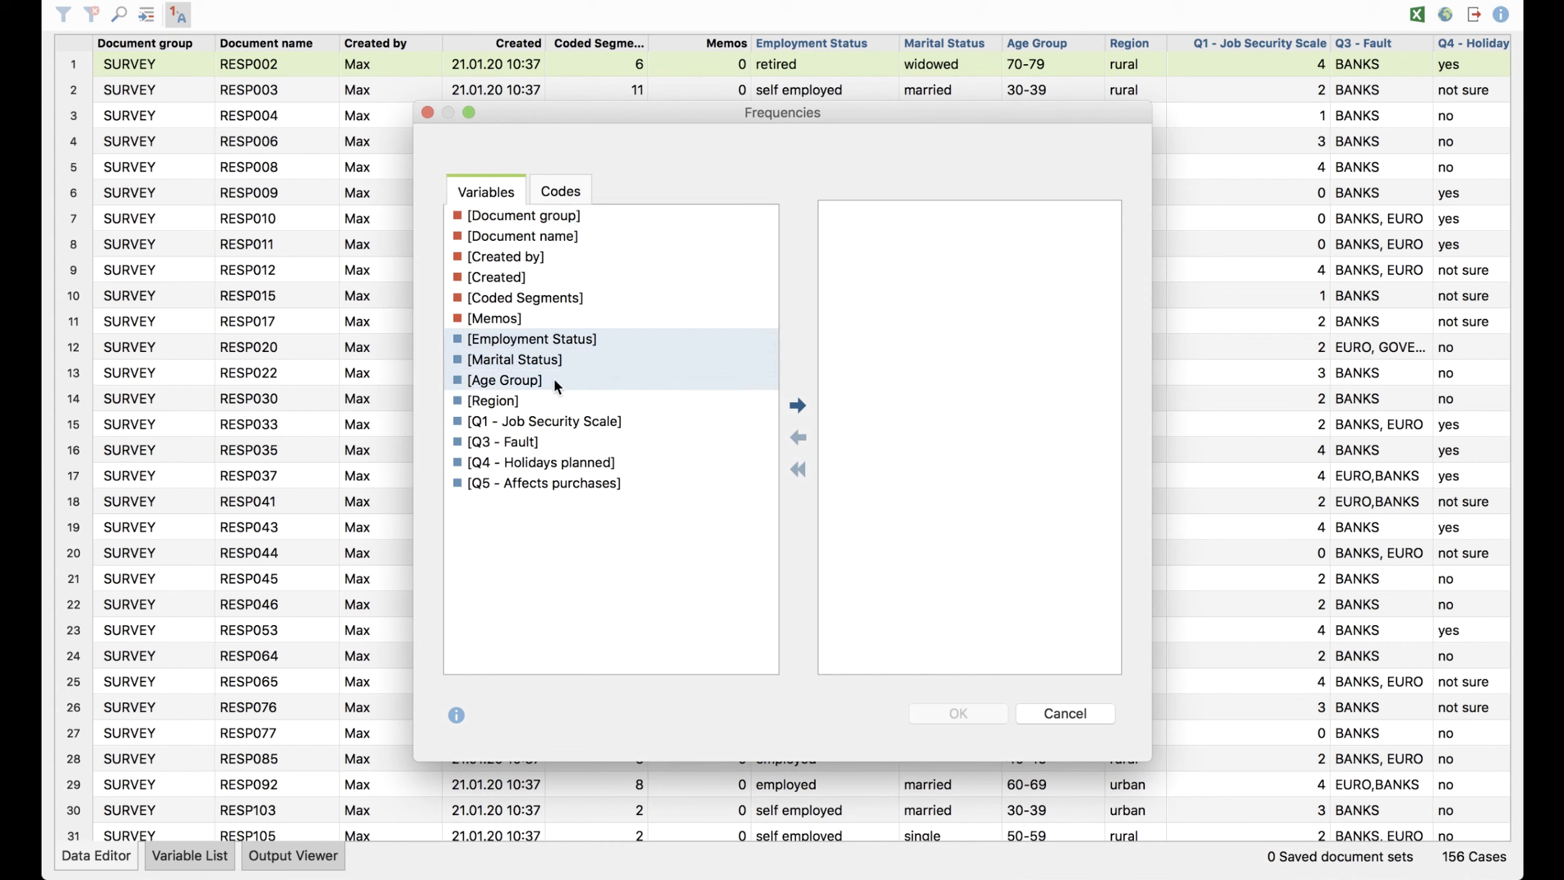
click(798, 407)
click(961, 714)
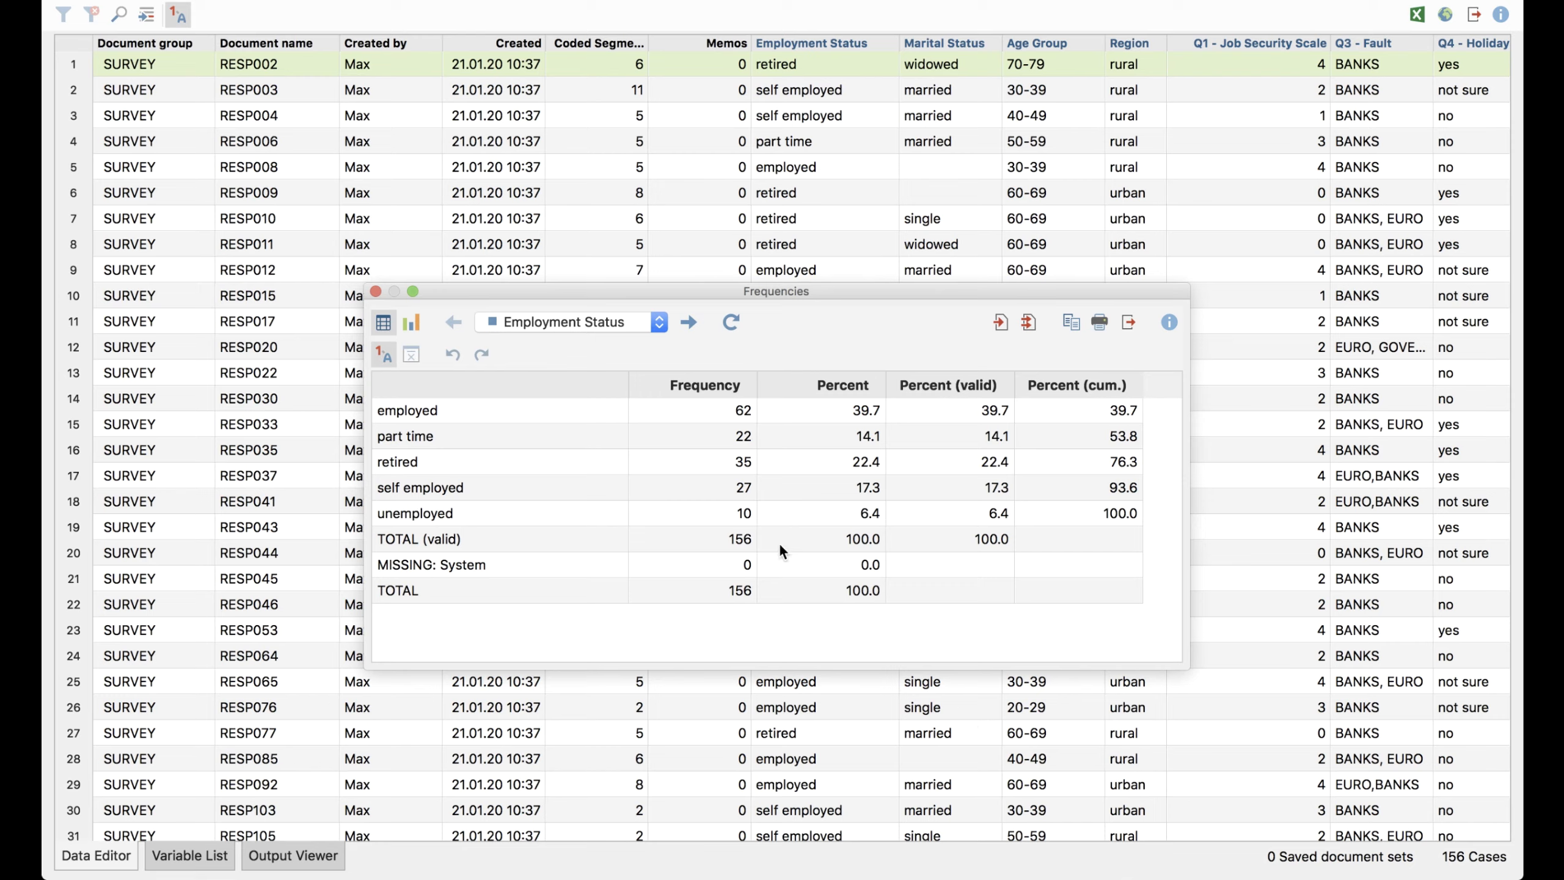
Examine the frequency tables of Employment Status, Marital Status and Age Group in turn
click(660, 322)
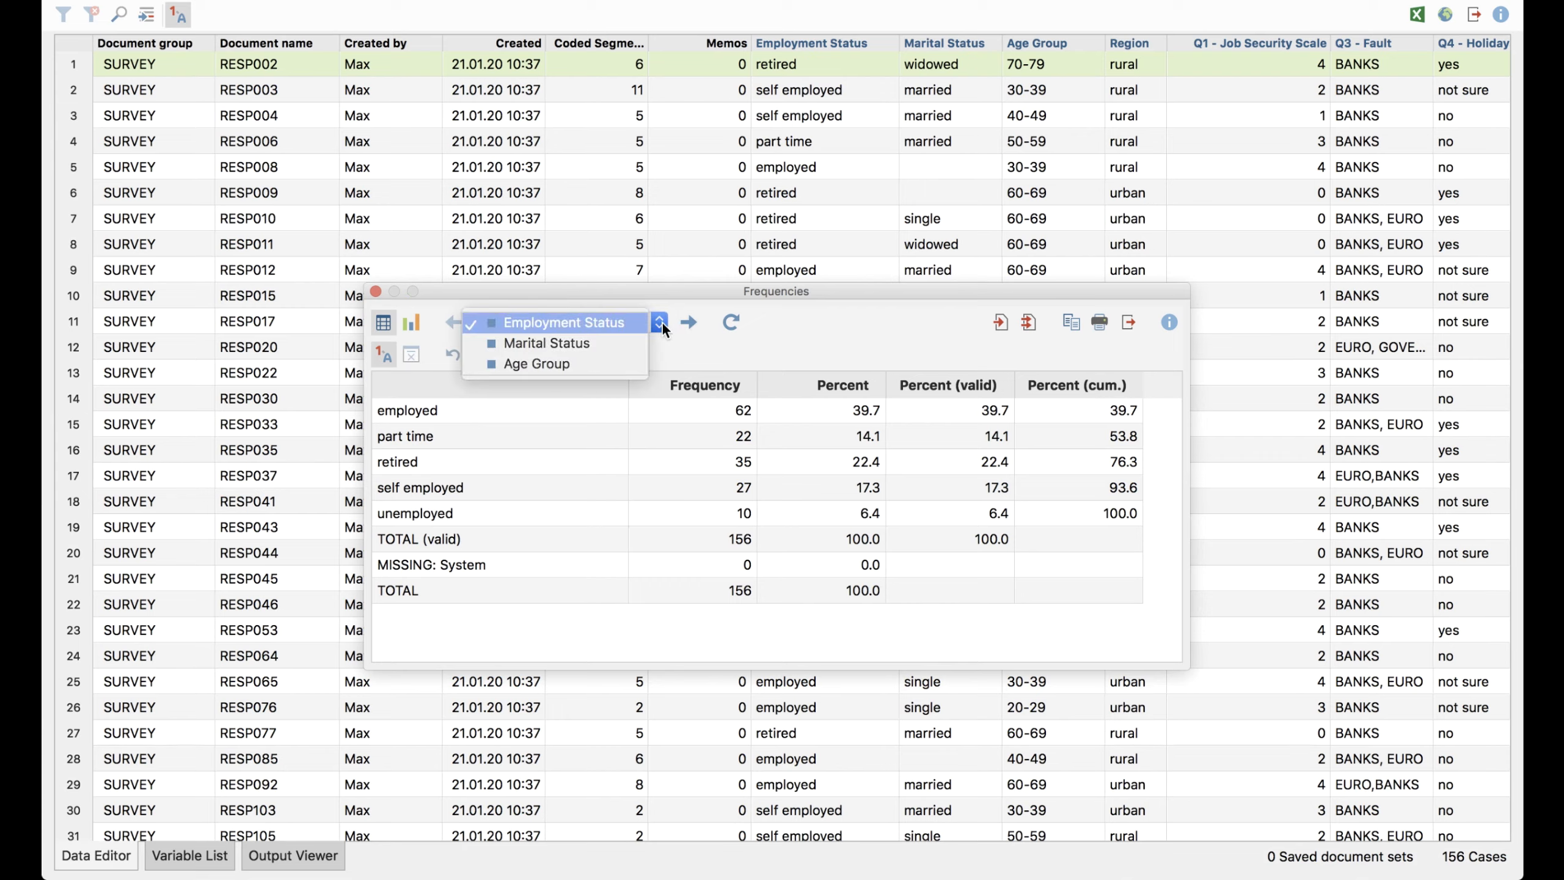
click(692, 323)
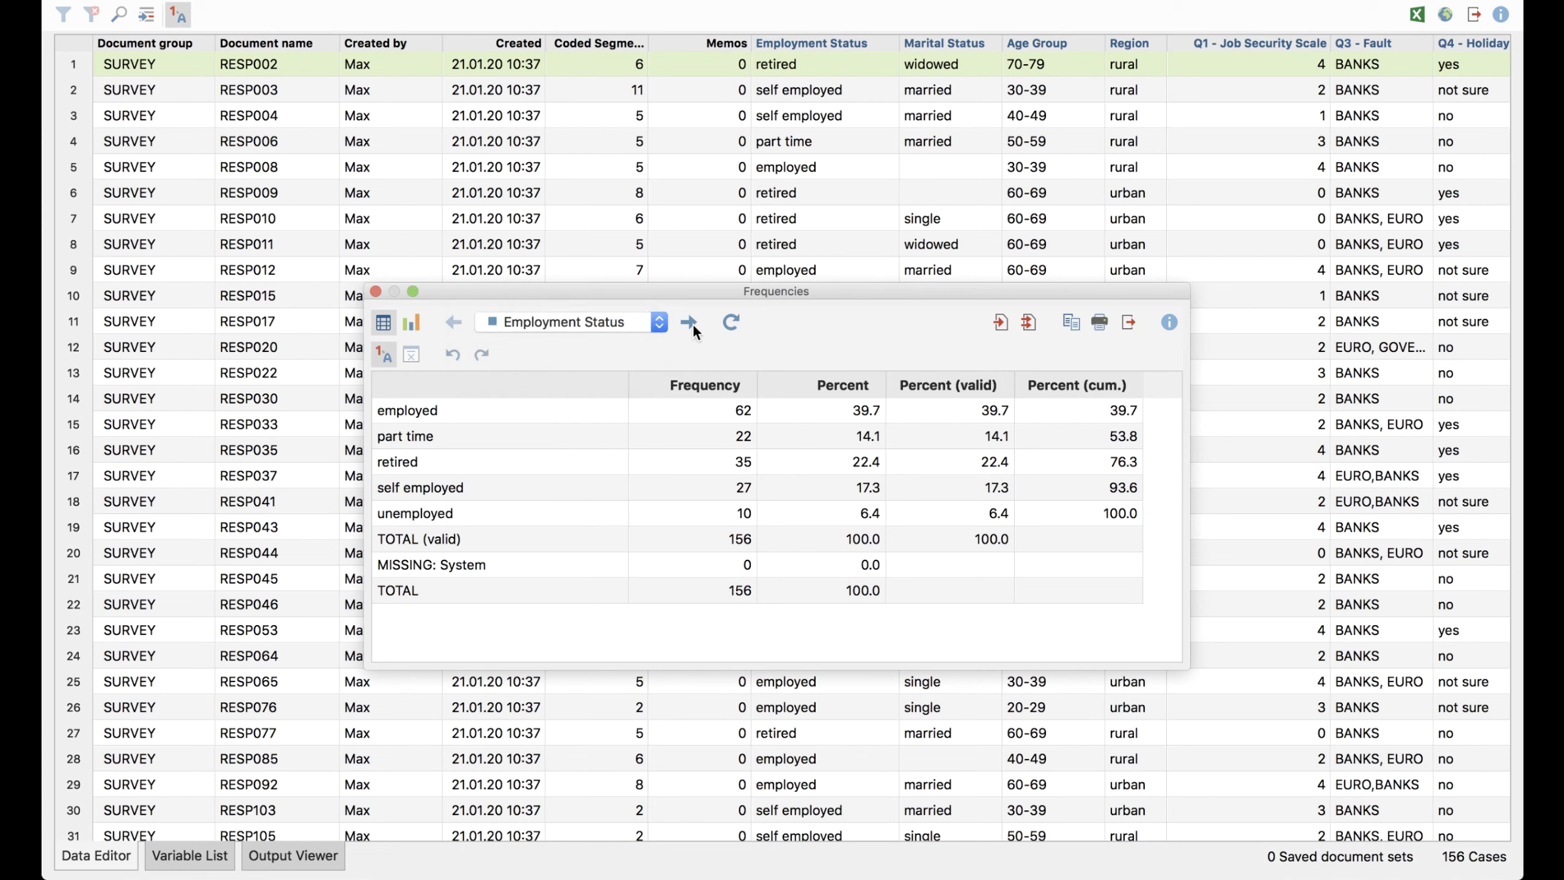
click(692, 322)
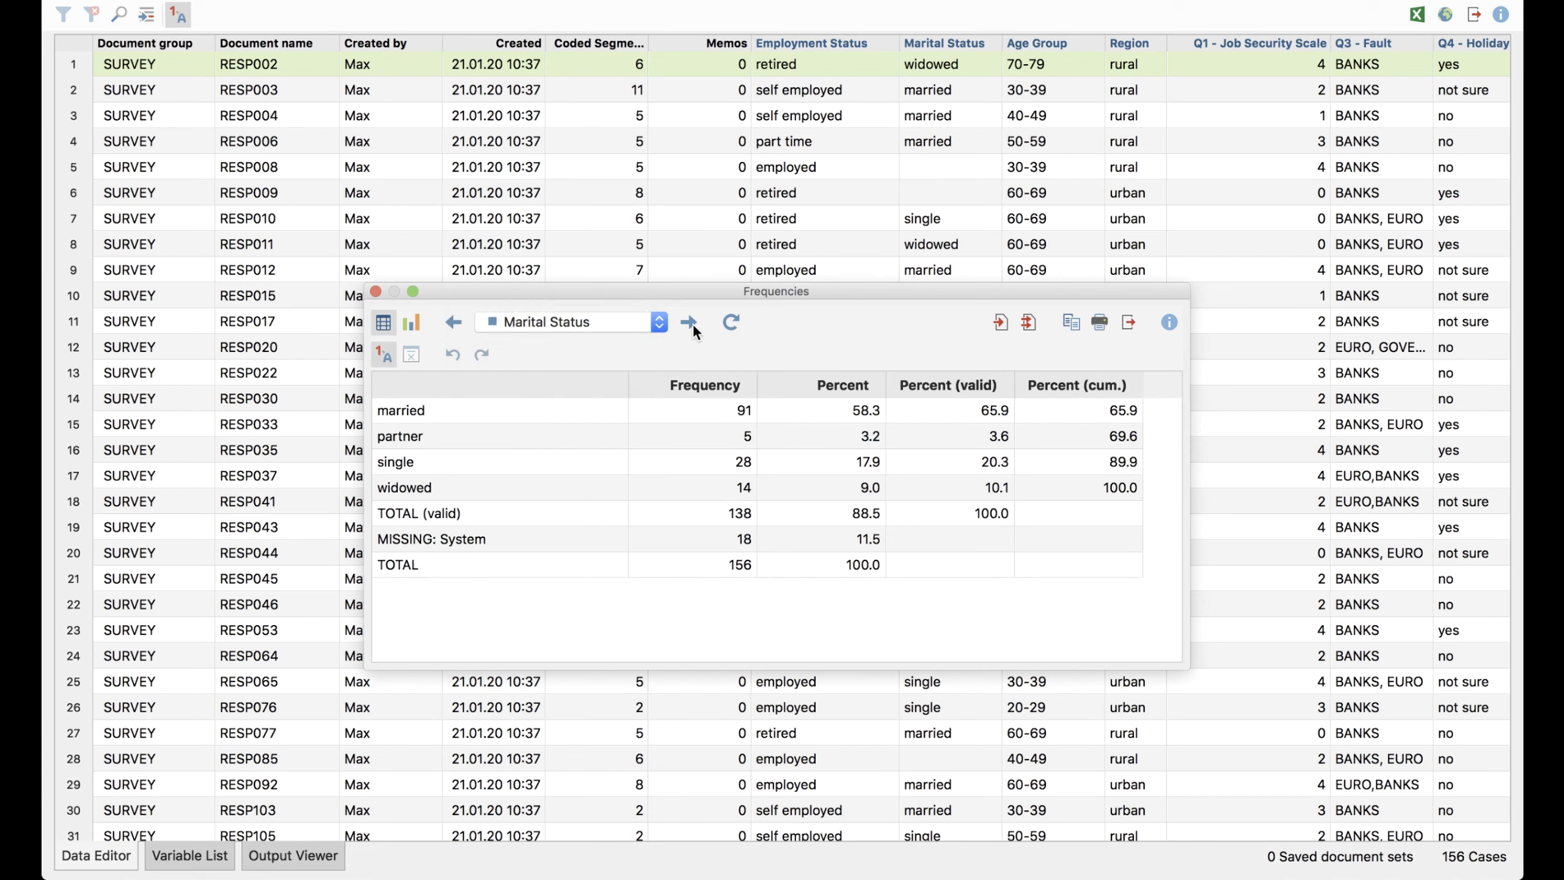
click(689, 322)
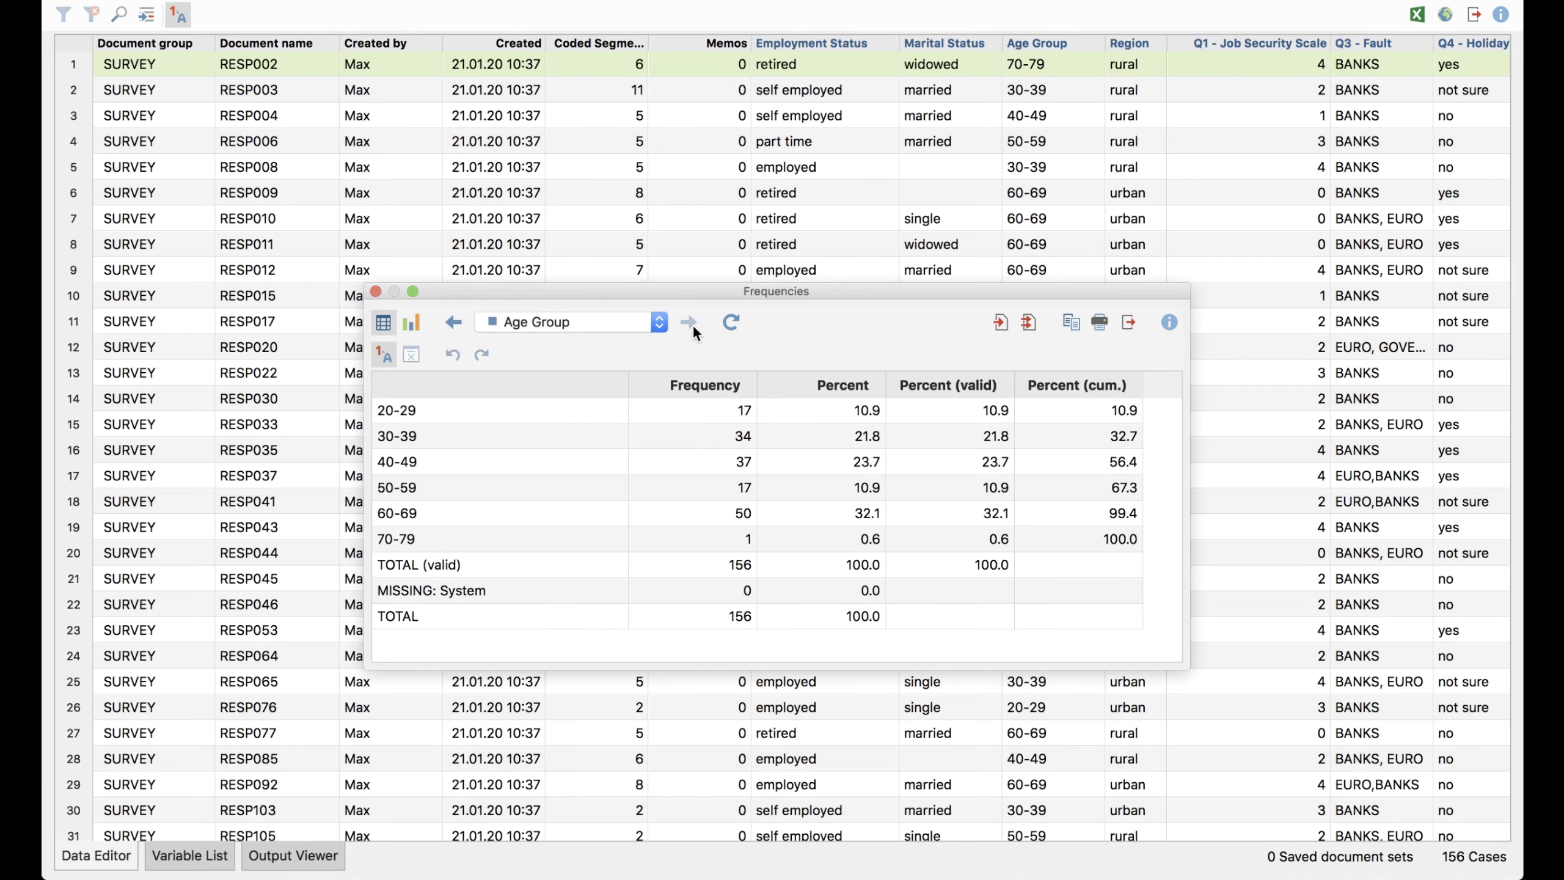
Try sorting the Marital Status frequency table by Frequency, and sort it by Percent (valid) in descending order
click(455, 323)
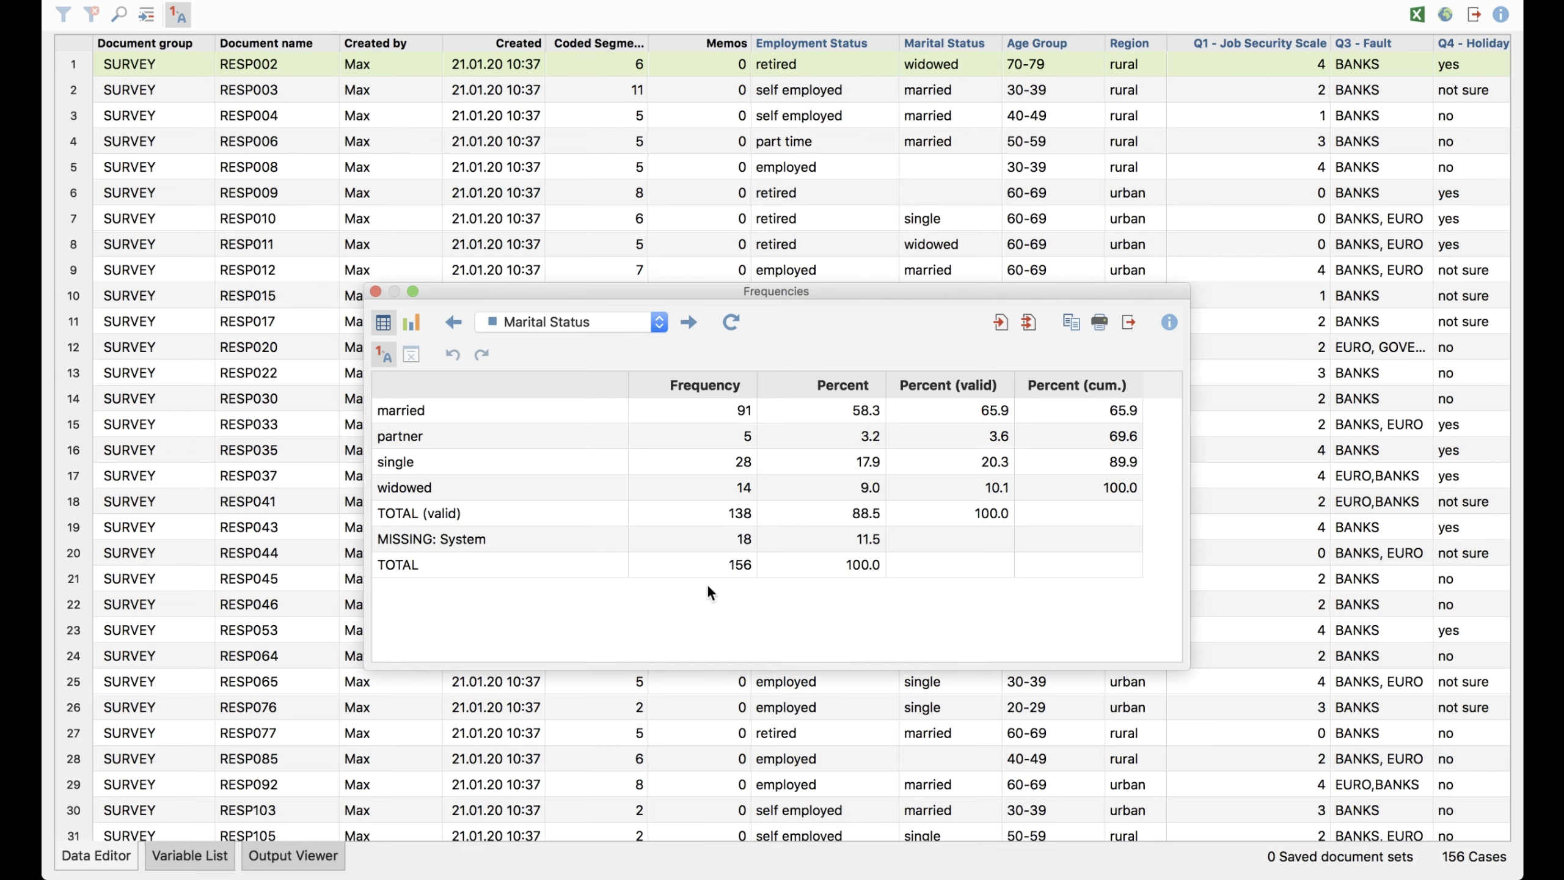
click(659, 391)
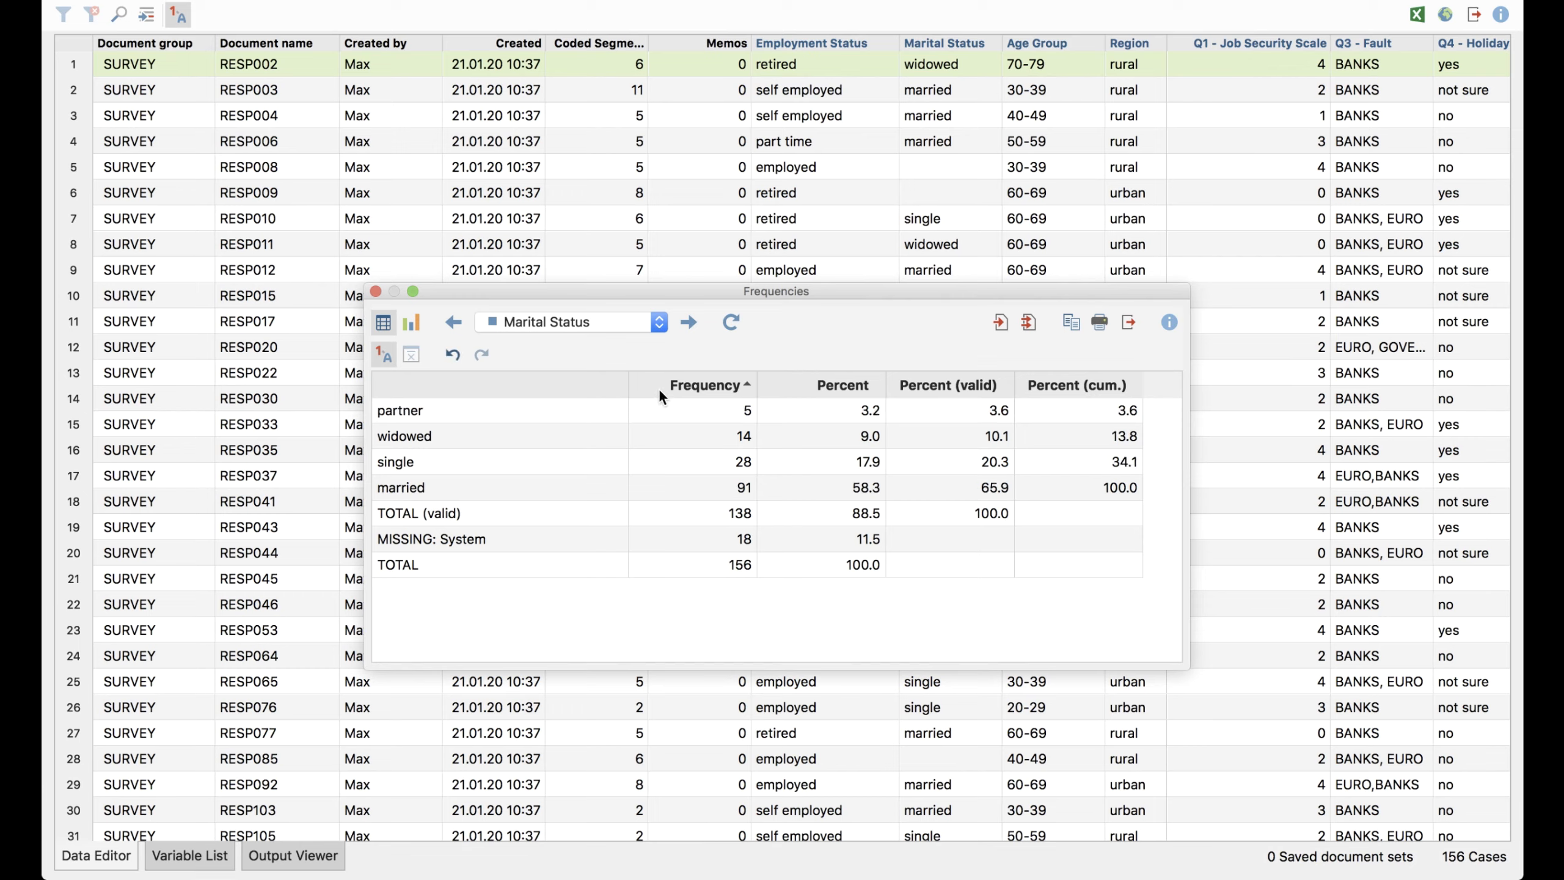
click(660, 391)
click(660, 392)
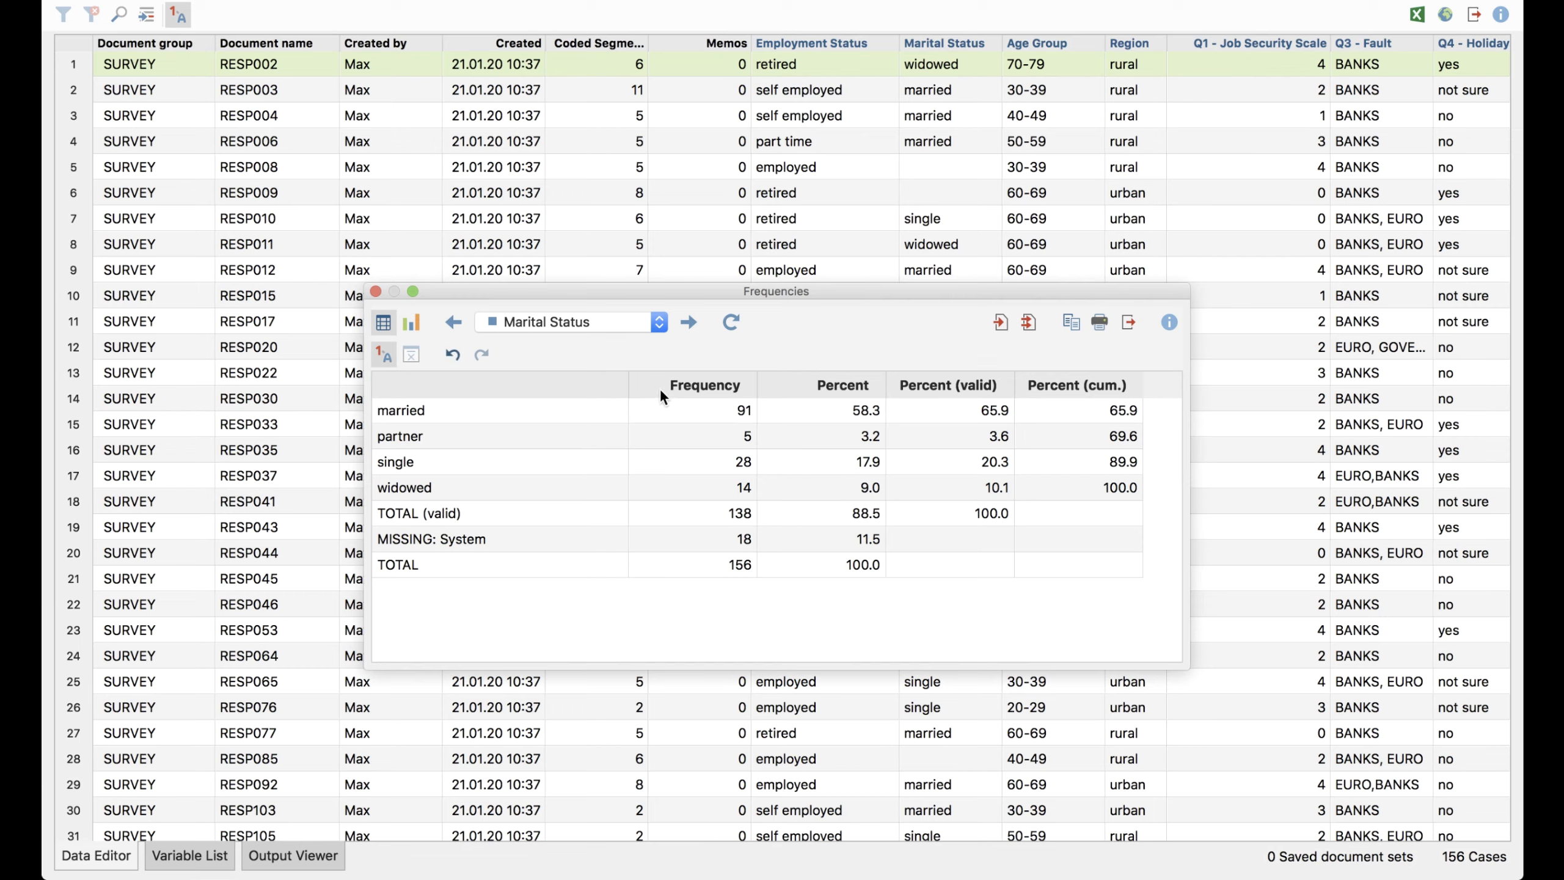
click(929, 389)
click(929, 390)
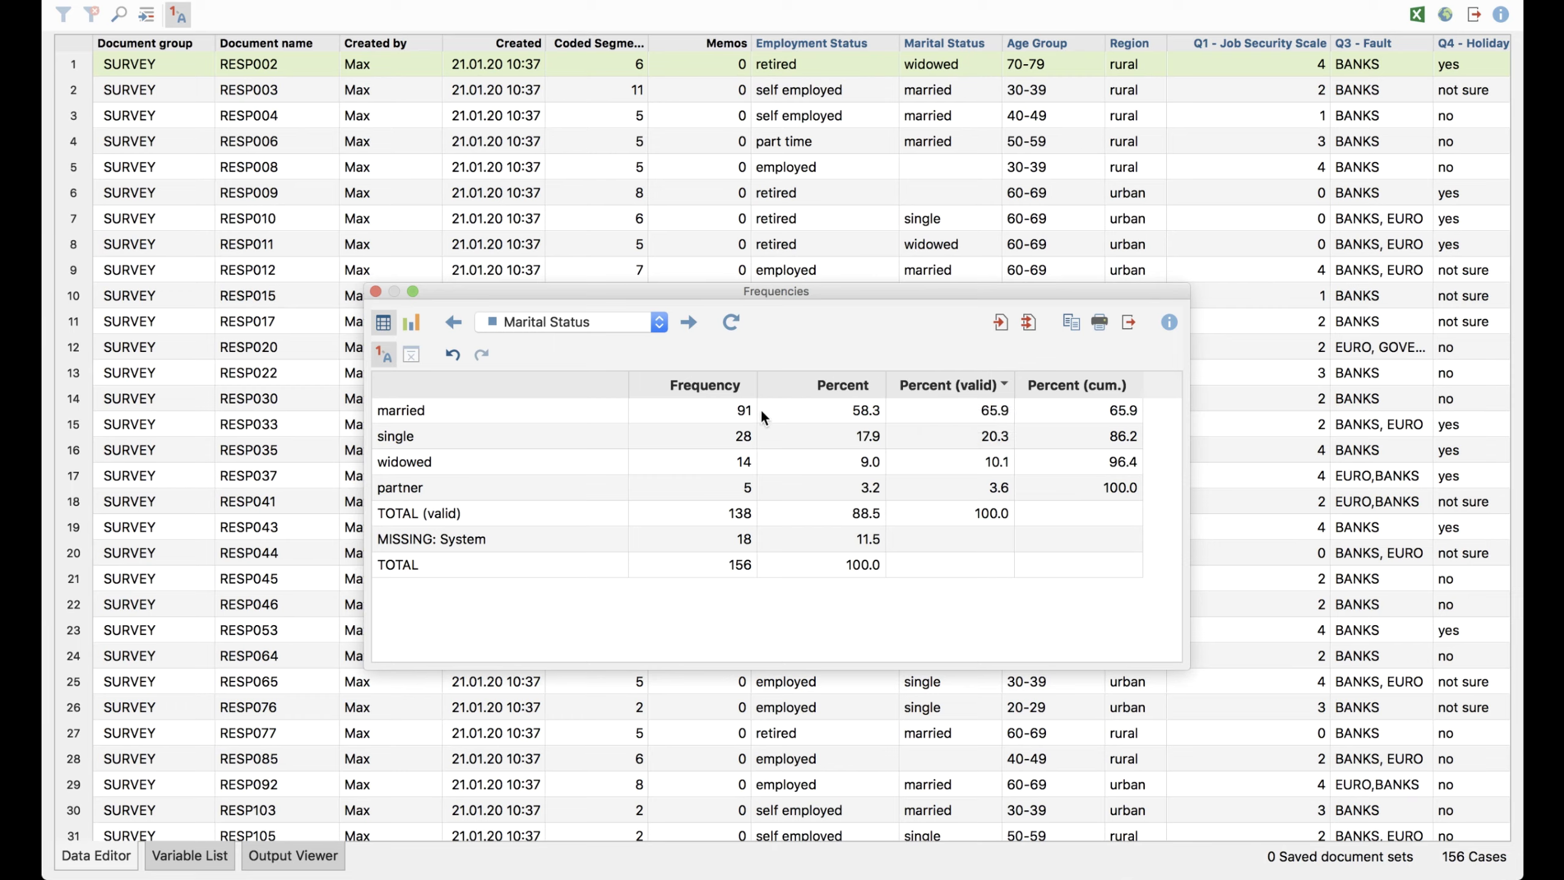
Clear the sorting of the Marital Status frequency table, then try deleting the partner row and undo the deletion
click(941, 386)
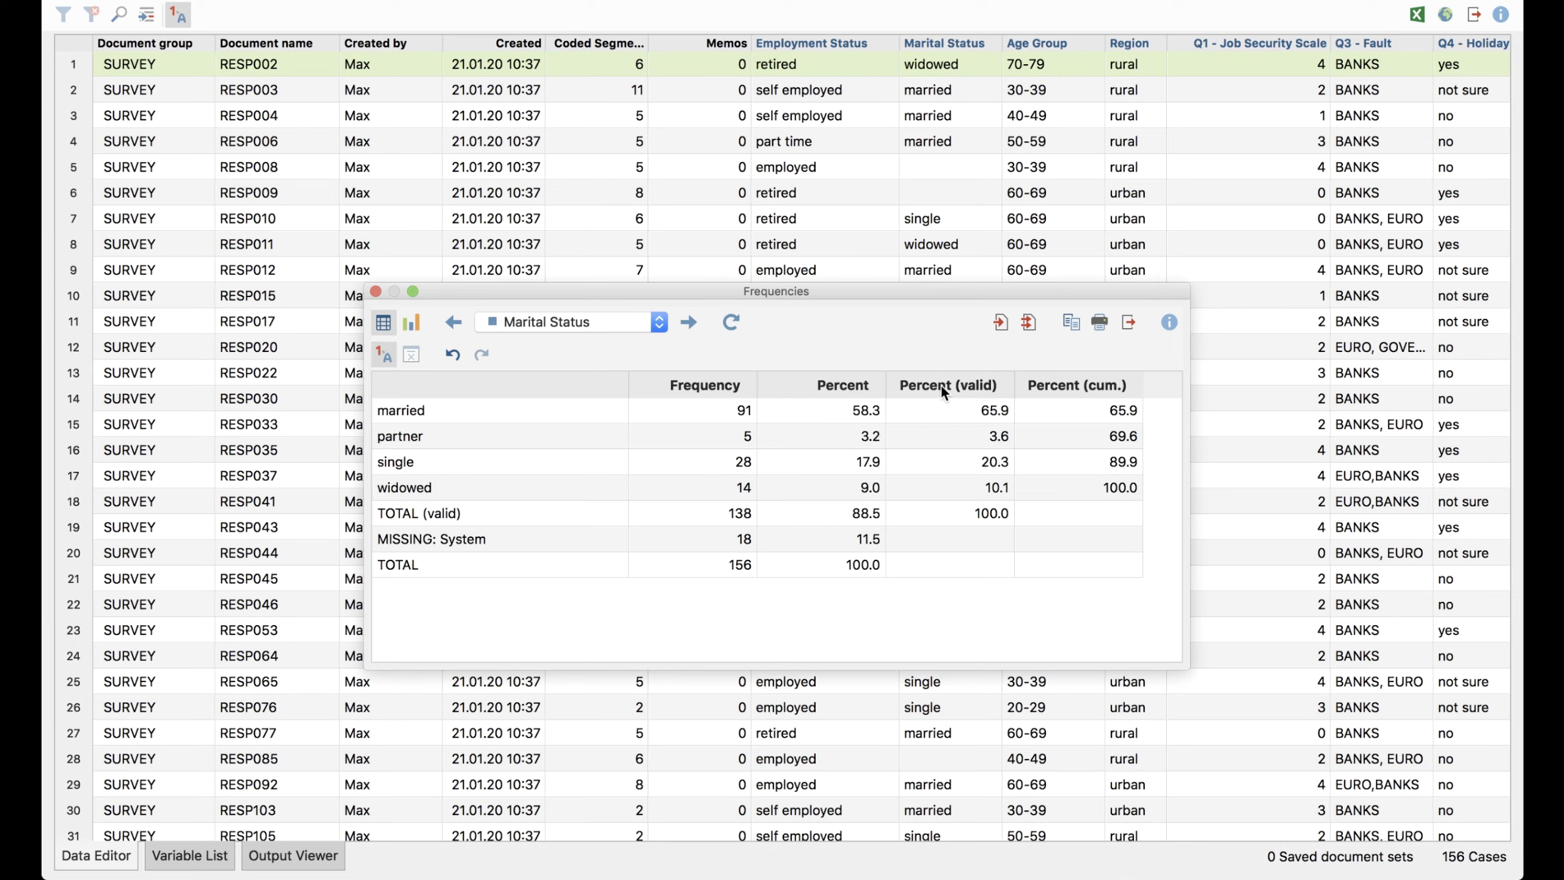
right_click(719, 438)
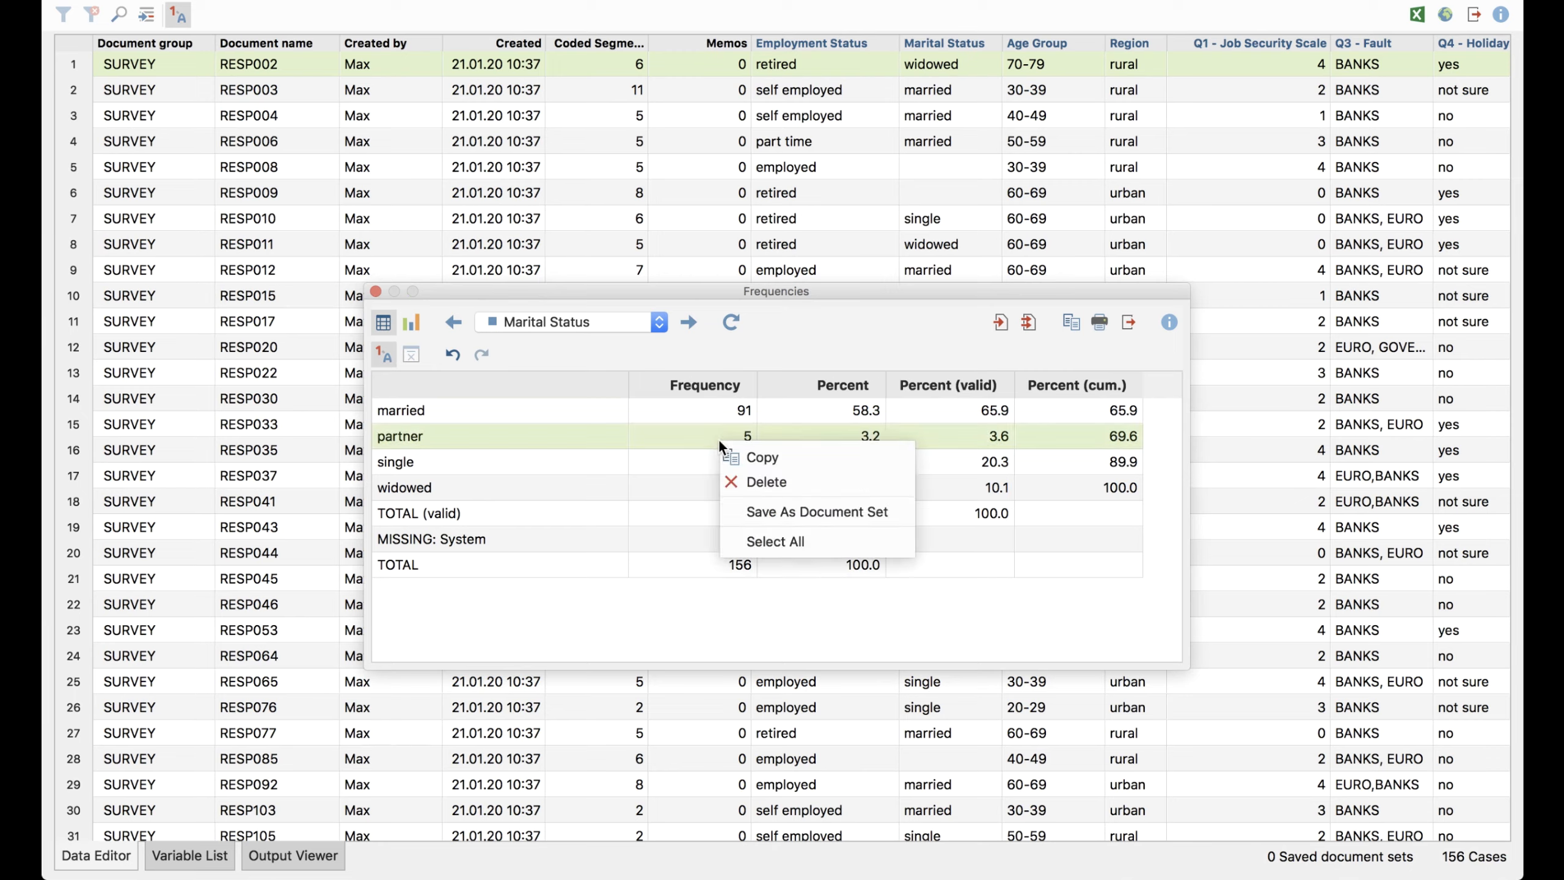
click(811, 488)
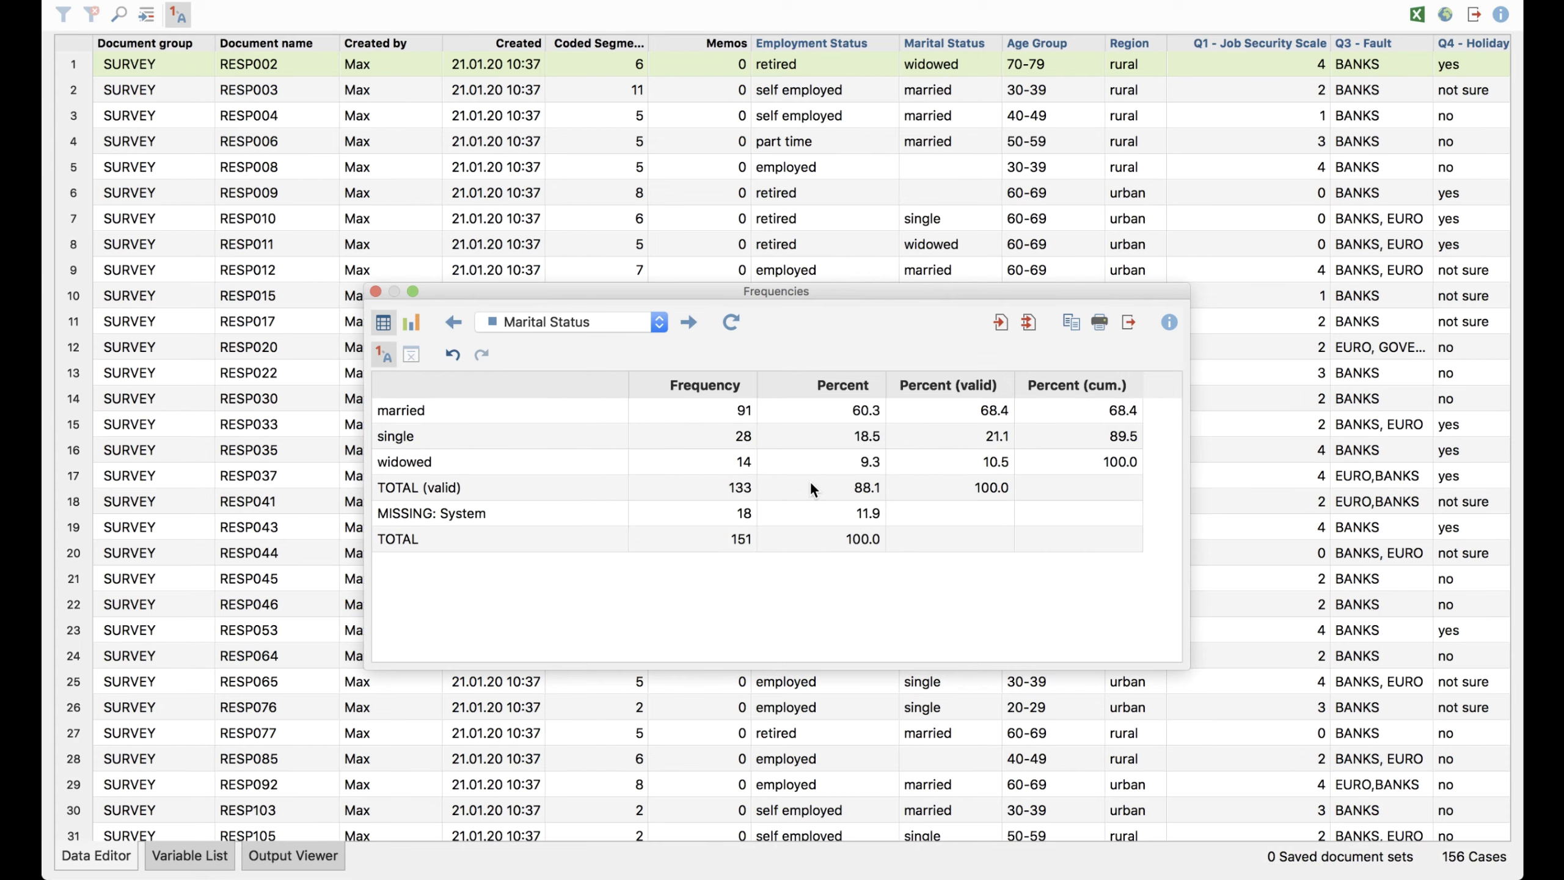
click(454, 354)
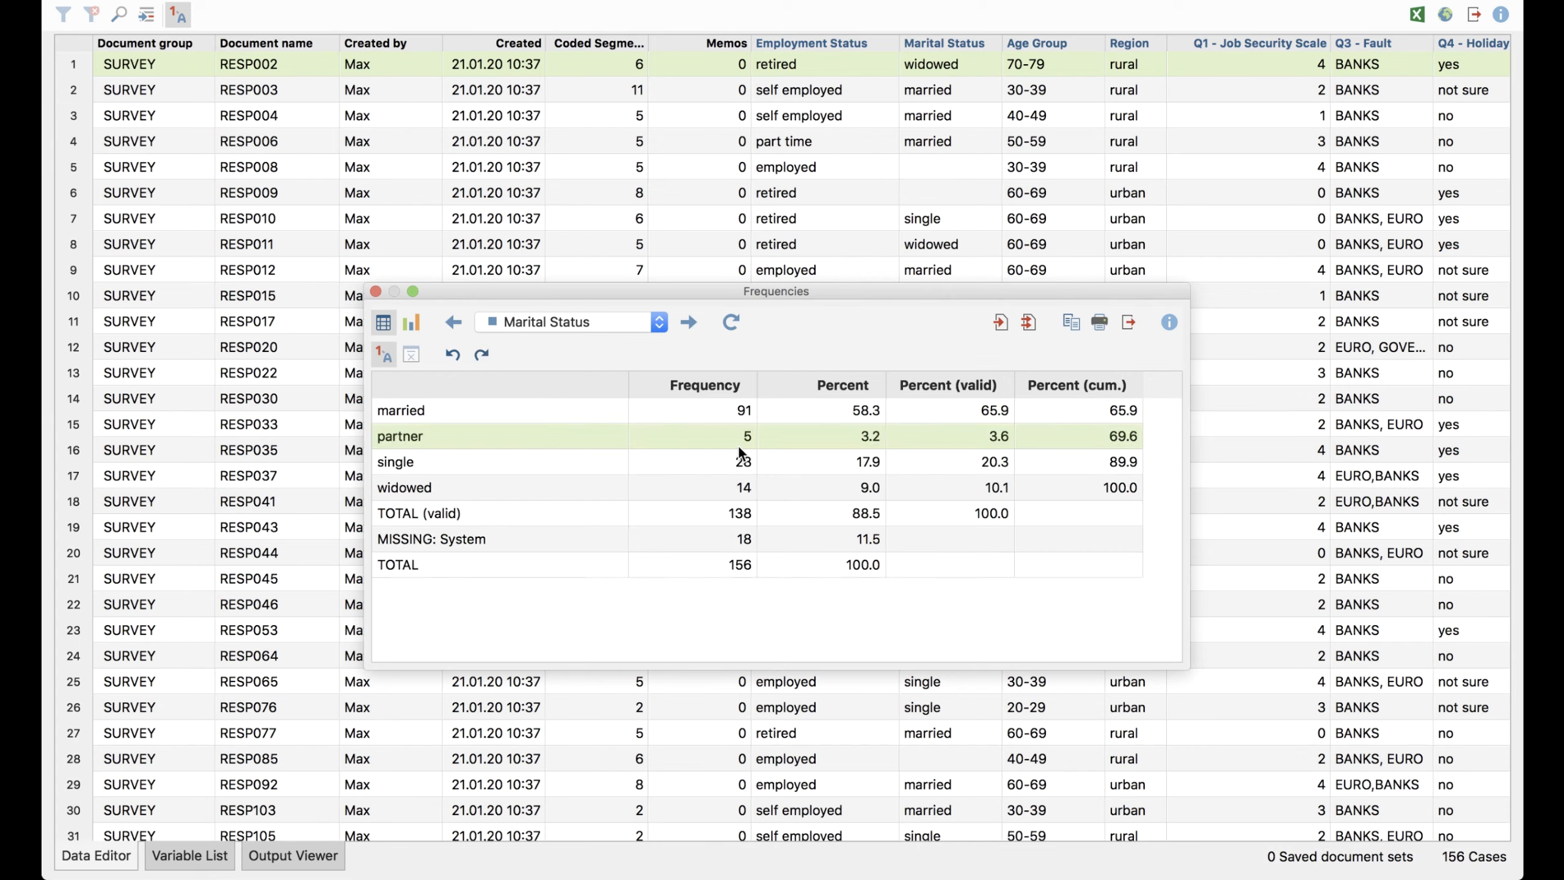
Merge the values married and partner in the Marital Status table into one category named married & partner
click(686, 415)
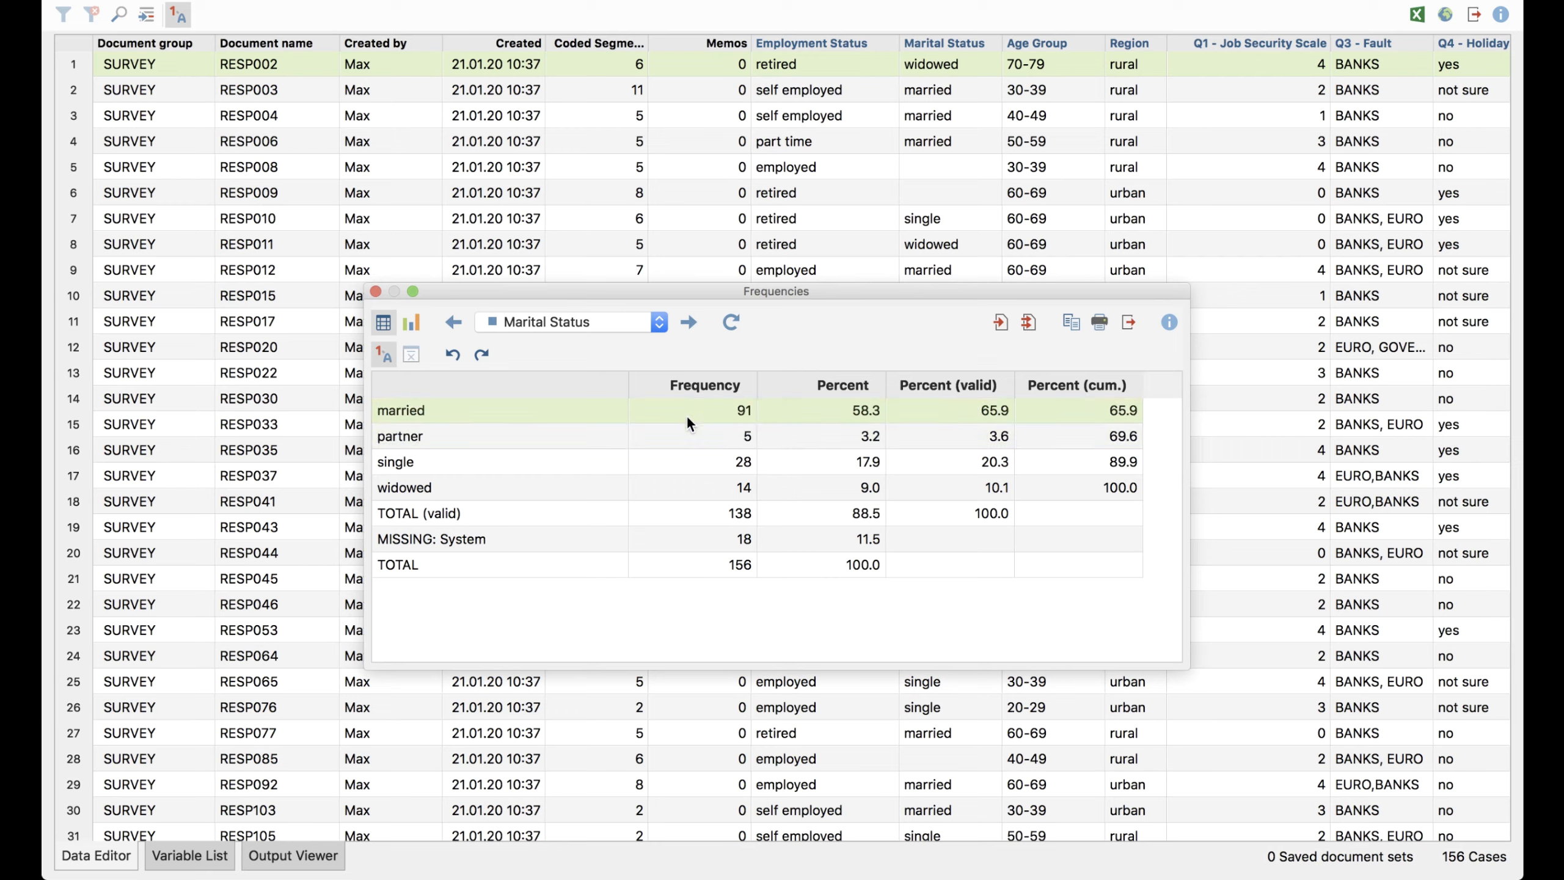
shift+click(682, 433)
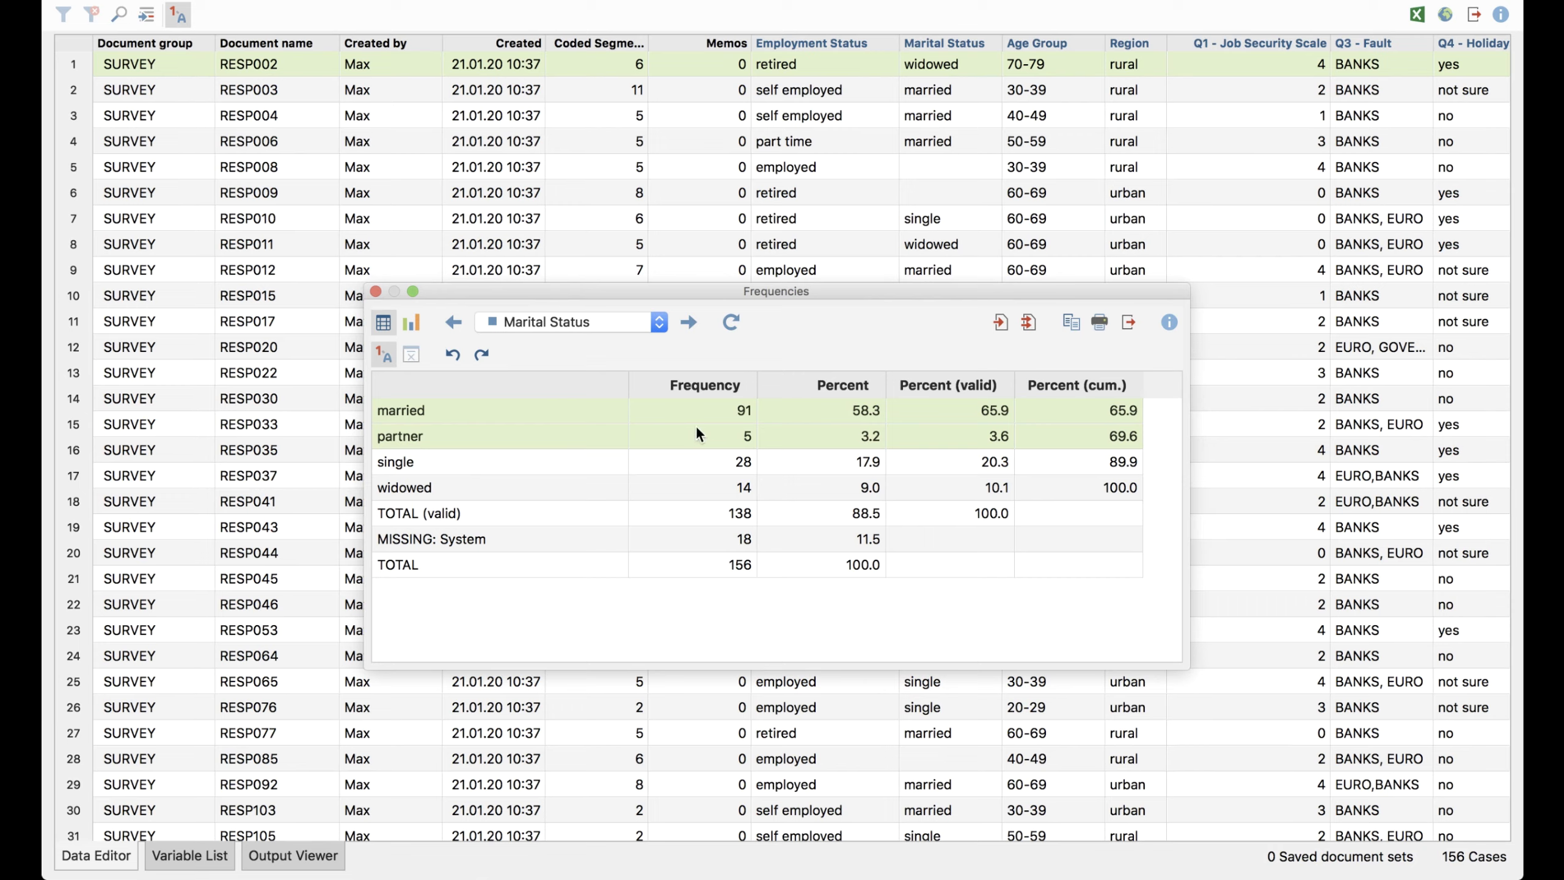
right_click(680, 429)
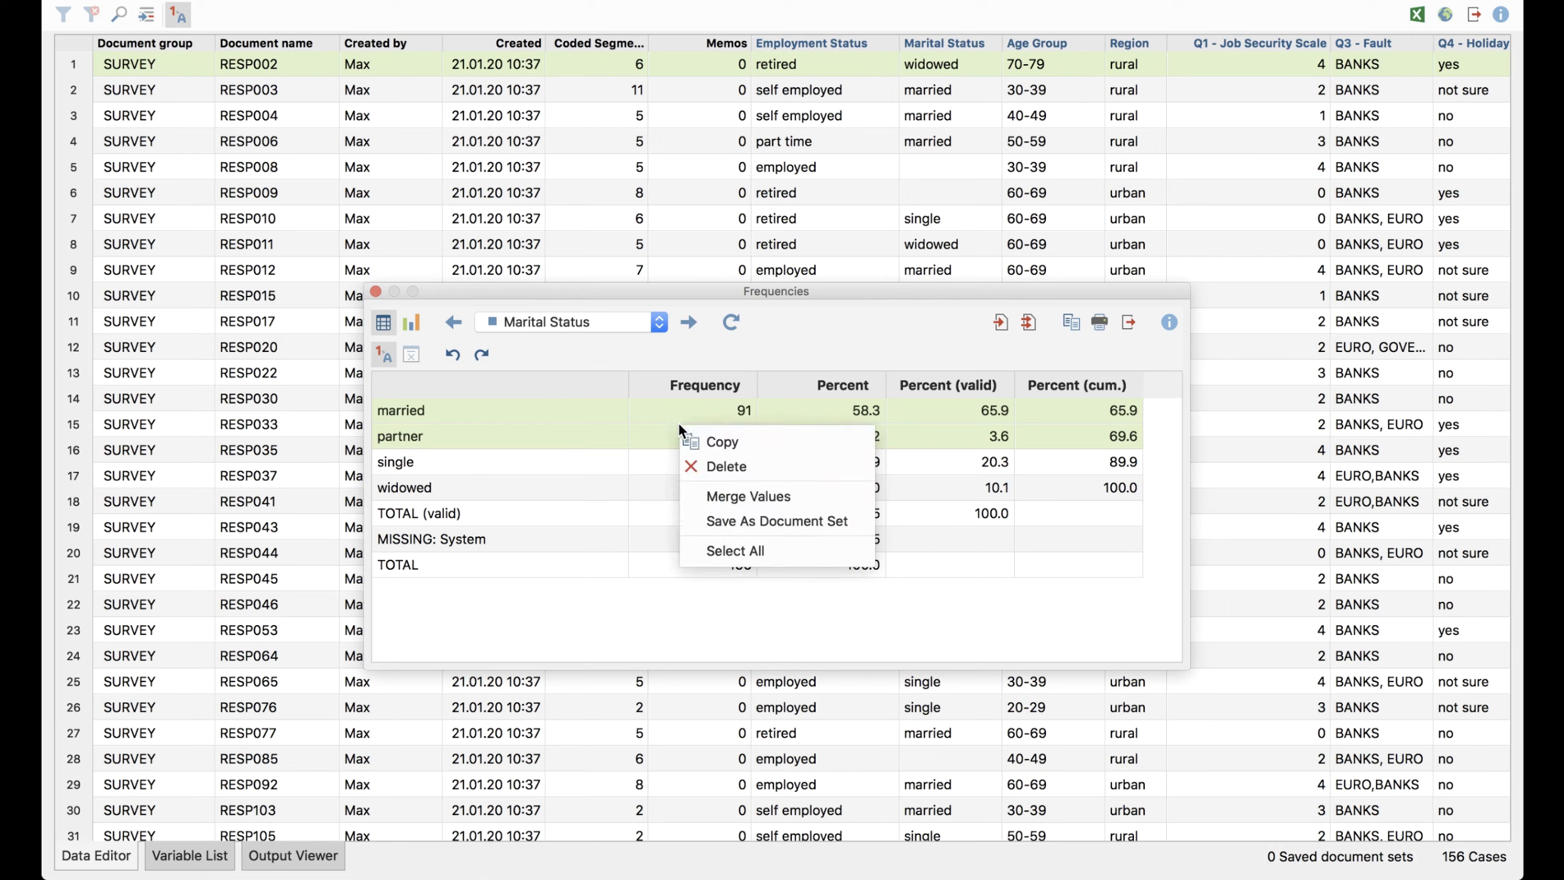
click(808, 497)
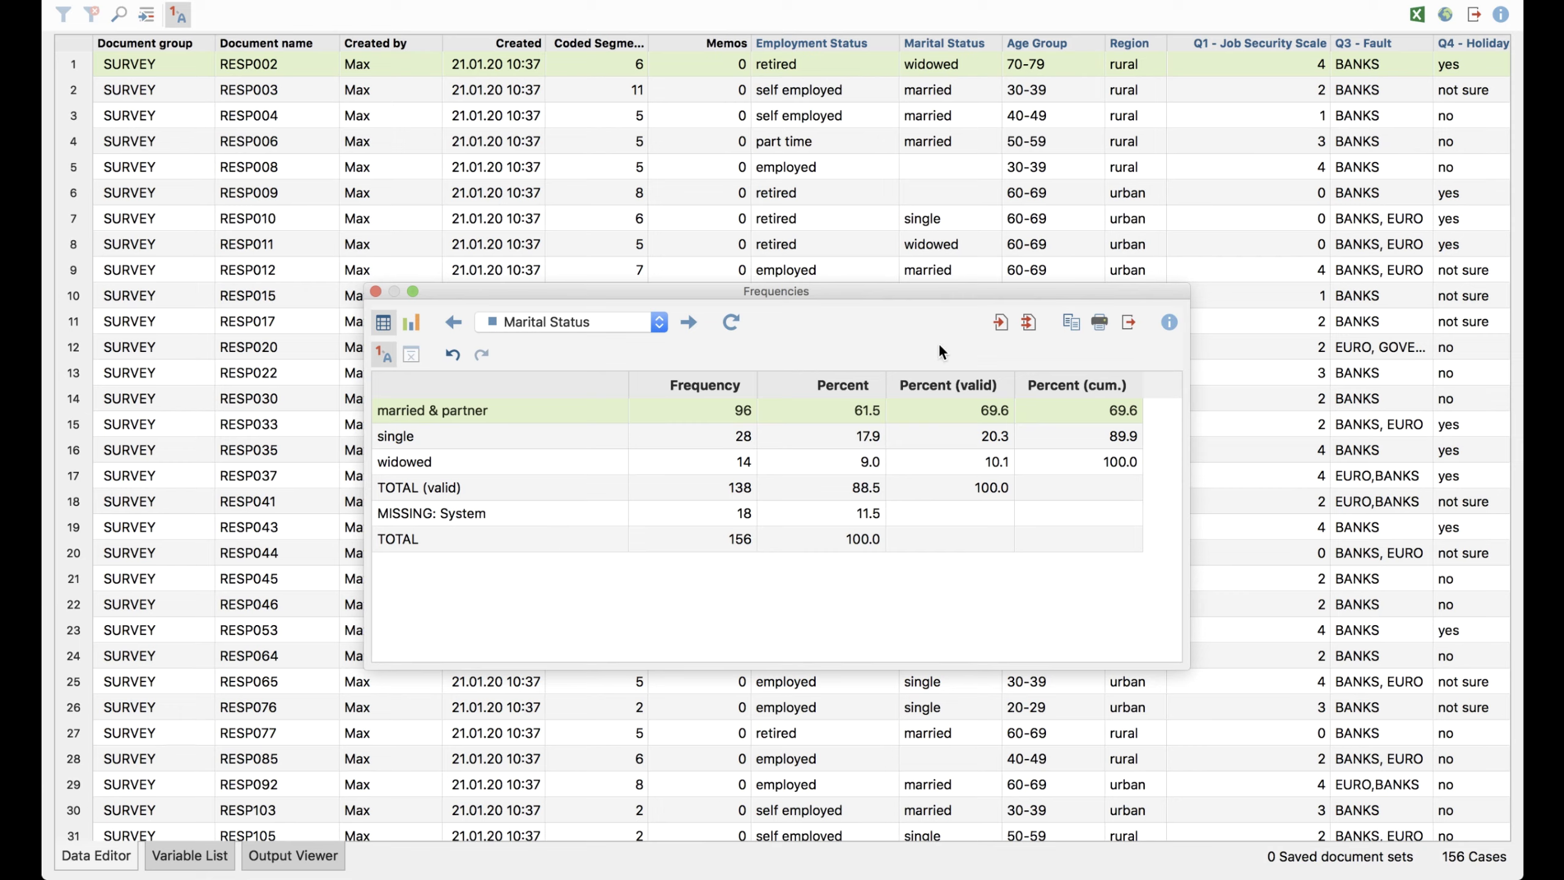
Copy the Marital Status frequency table and paste it into the Word document below the existing bar chart
click(1070, 321)
key(super+Tab)
key(Tab)
key(Tab)
key(Tab)
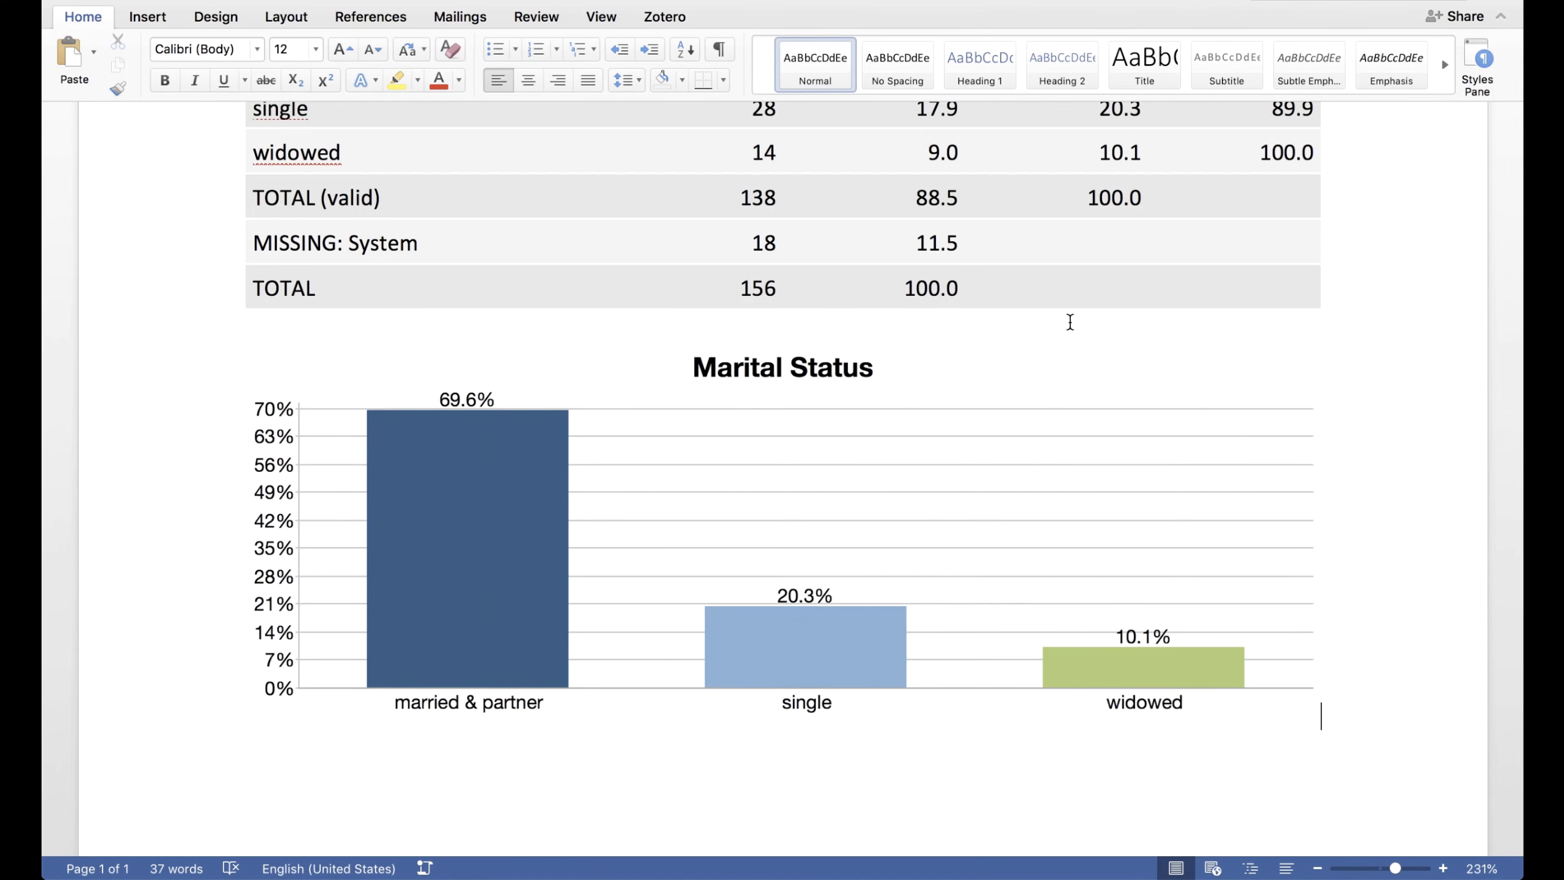
scroll(897, 314, up, 1)
scroll(895, 315, down, 4)
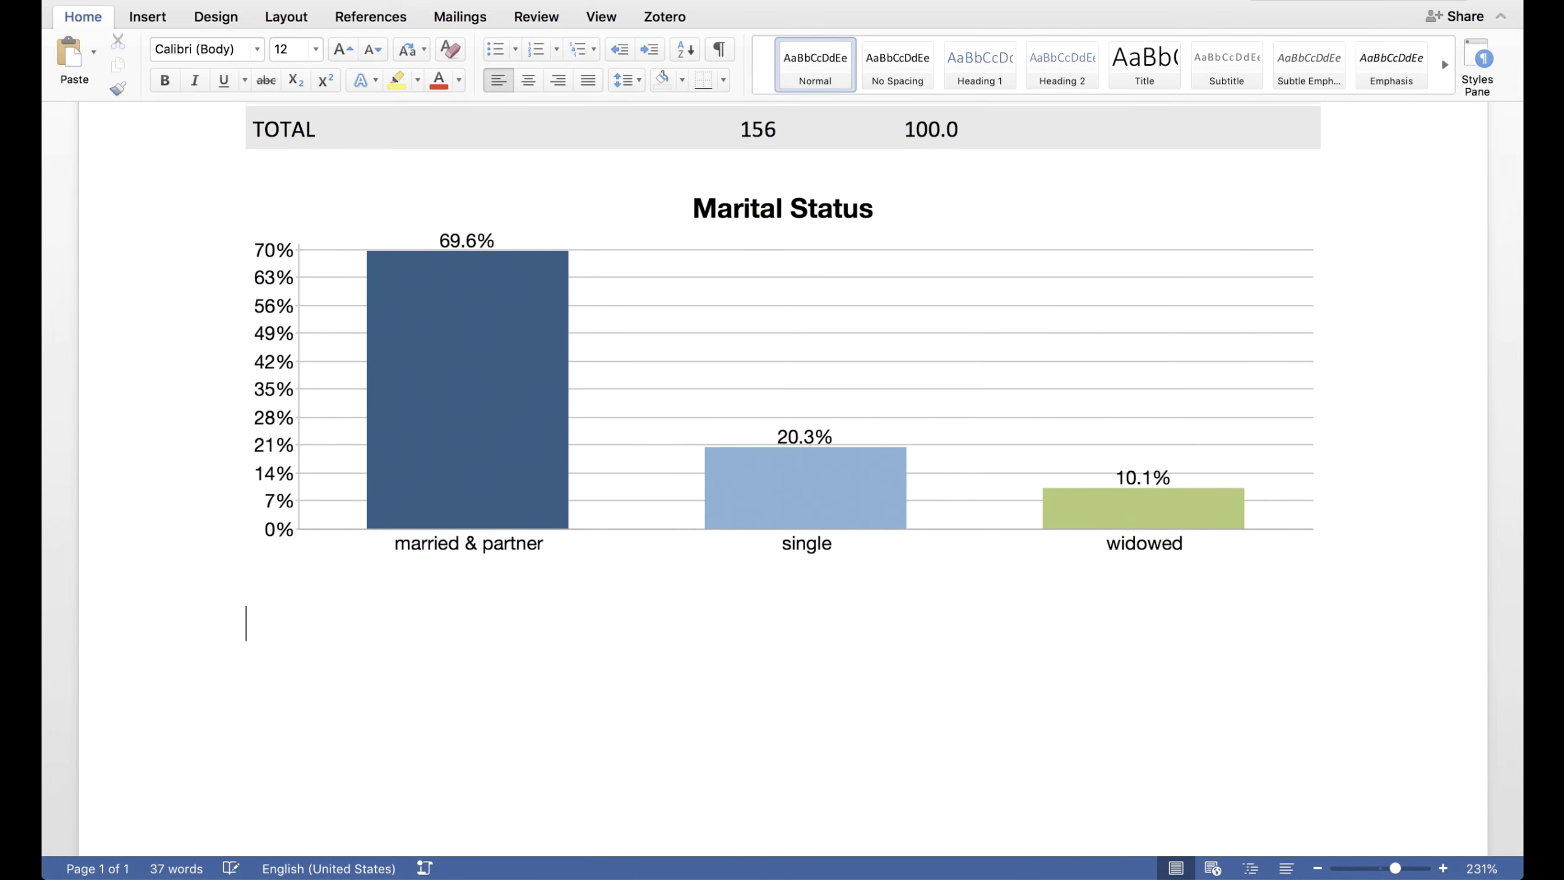
key(super+v)
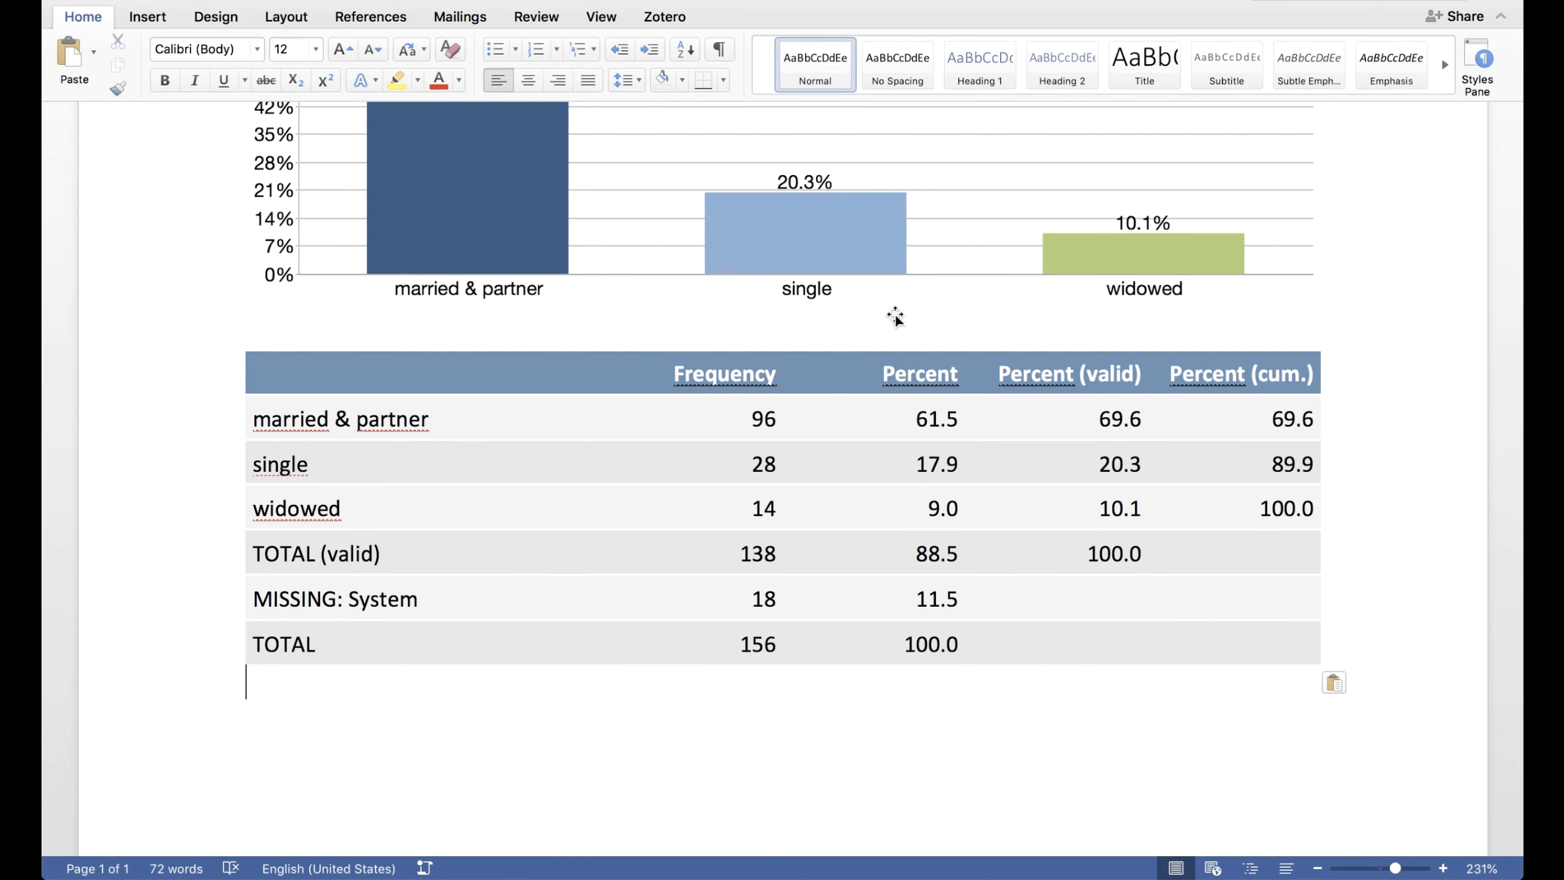
scroll(896, 317, up, 3)
scroll(896, 318, up, 2)
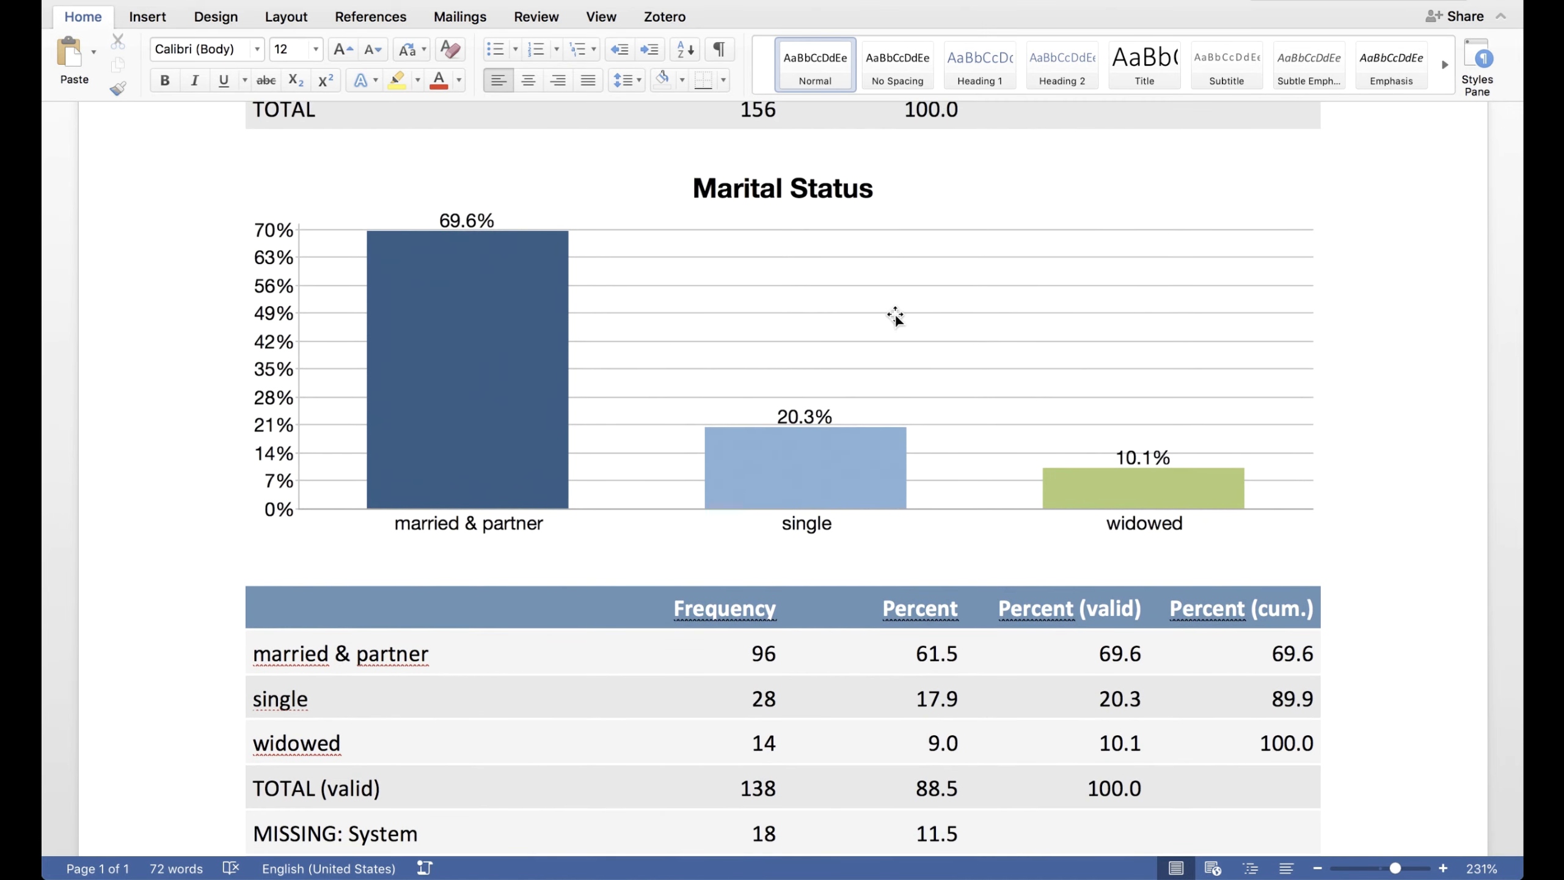
Return to MAXQDA Stats, display Marital Status as a bar chart, copy it and paste it below the tables in Word
key(super+Tab)
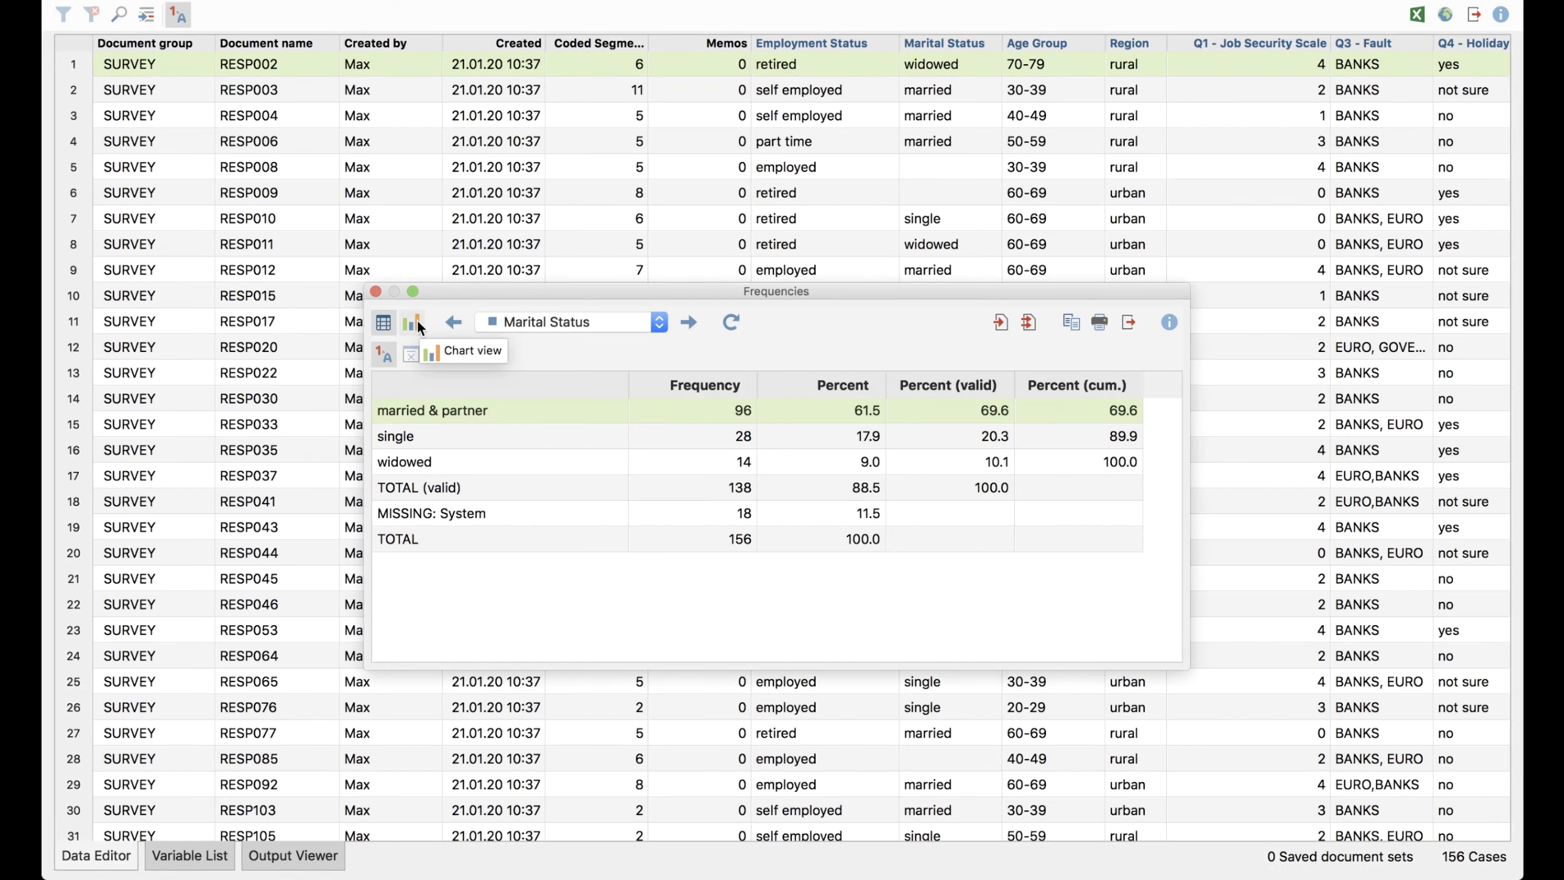
click(417, 320)
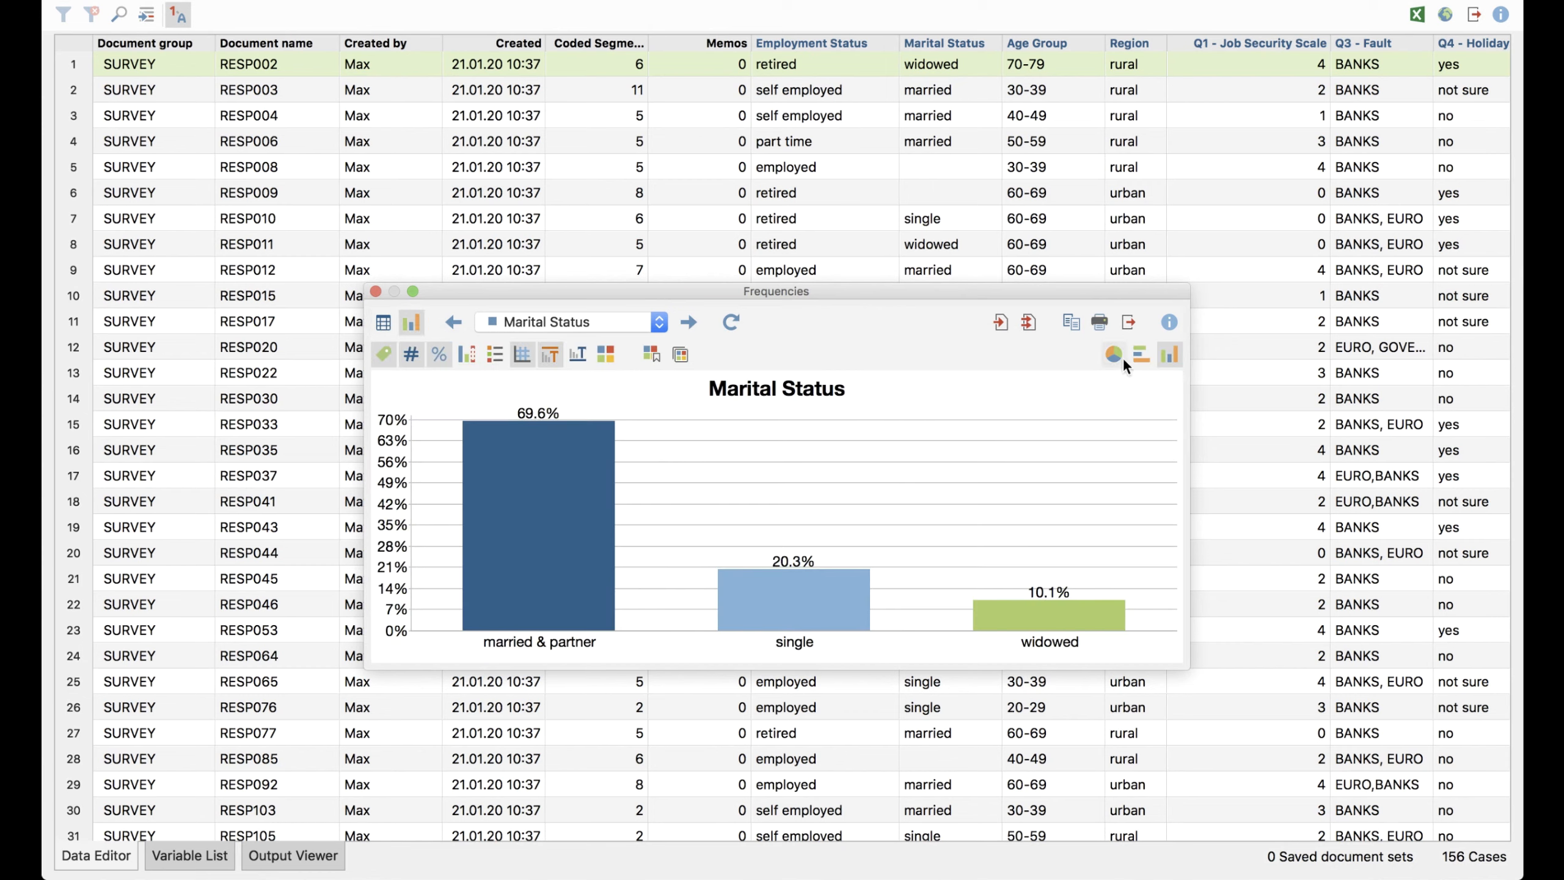
click(1075, 330)
key(super+Tab)
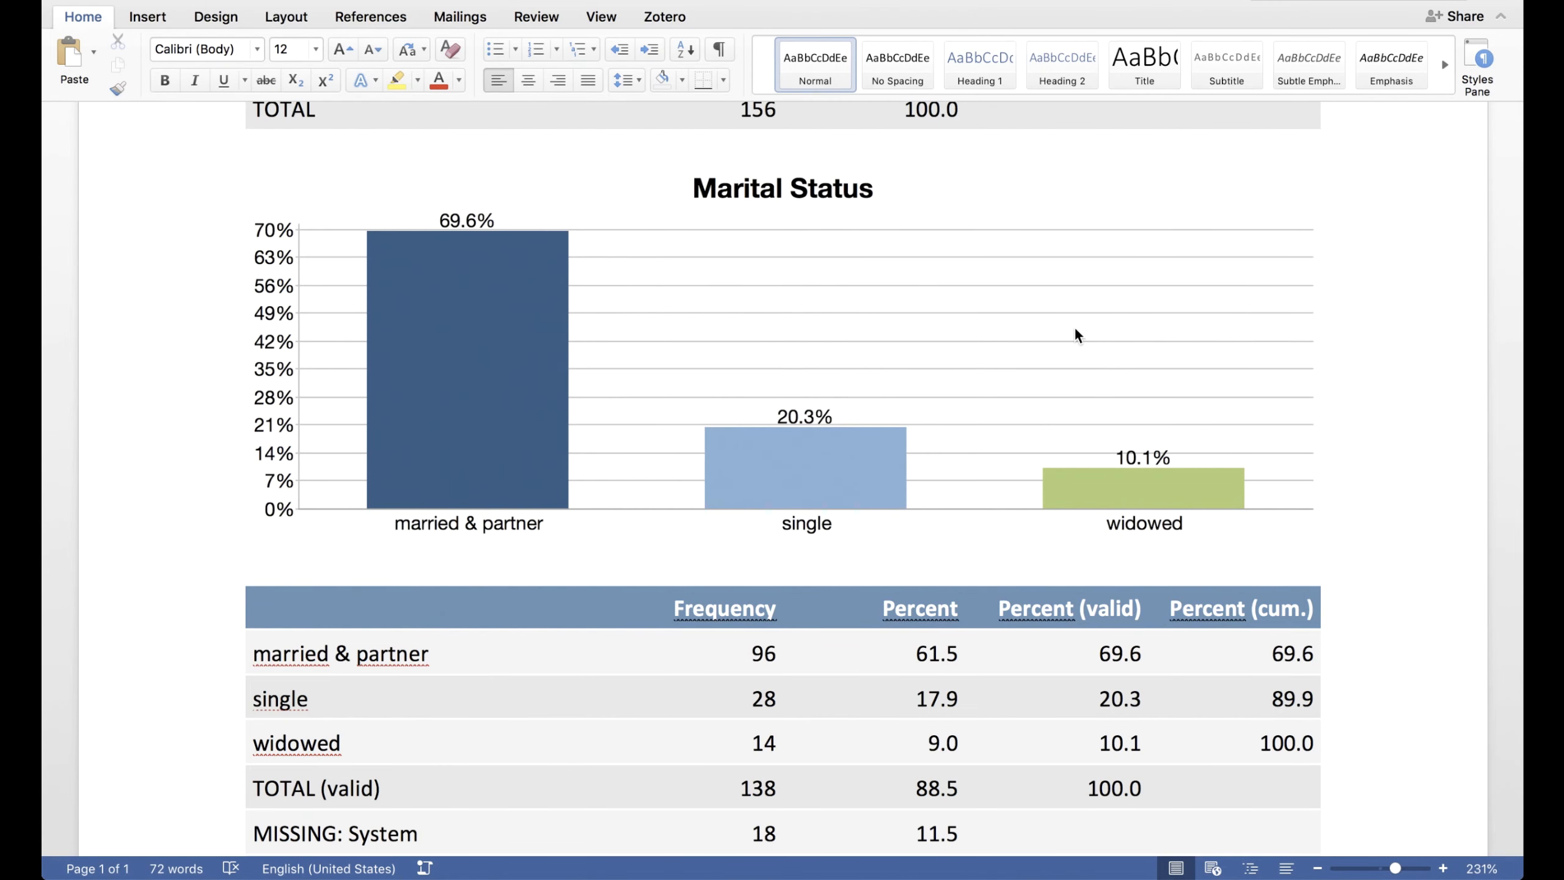
key(super+v)
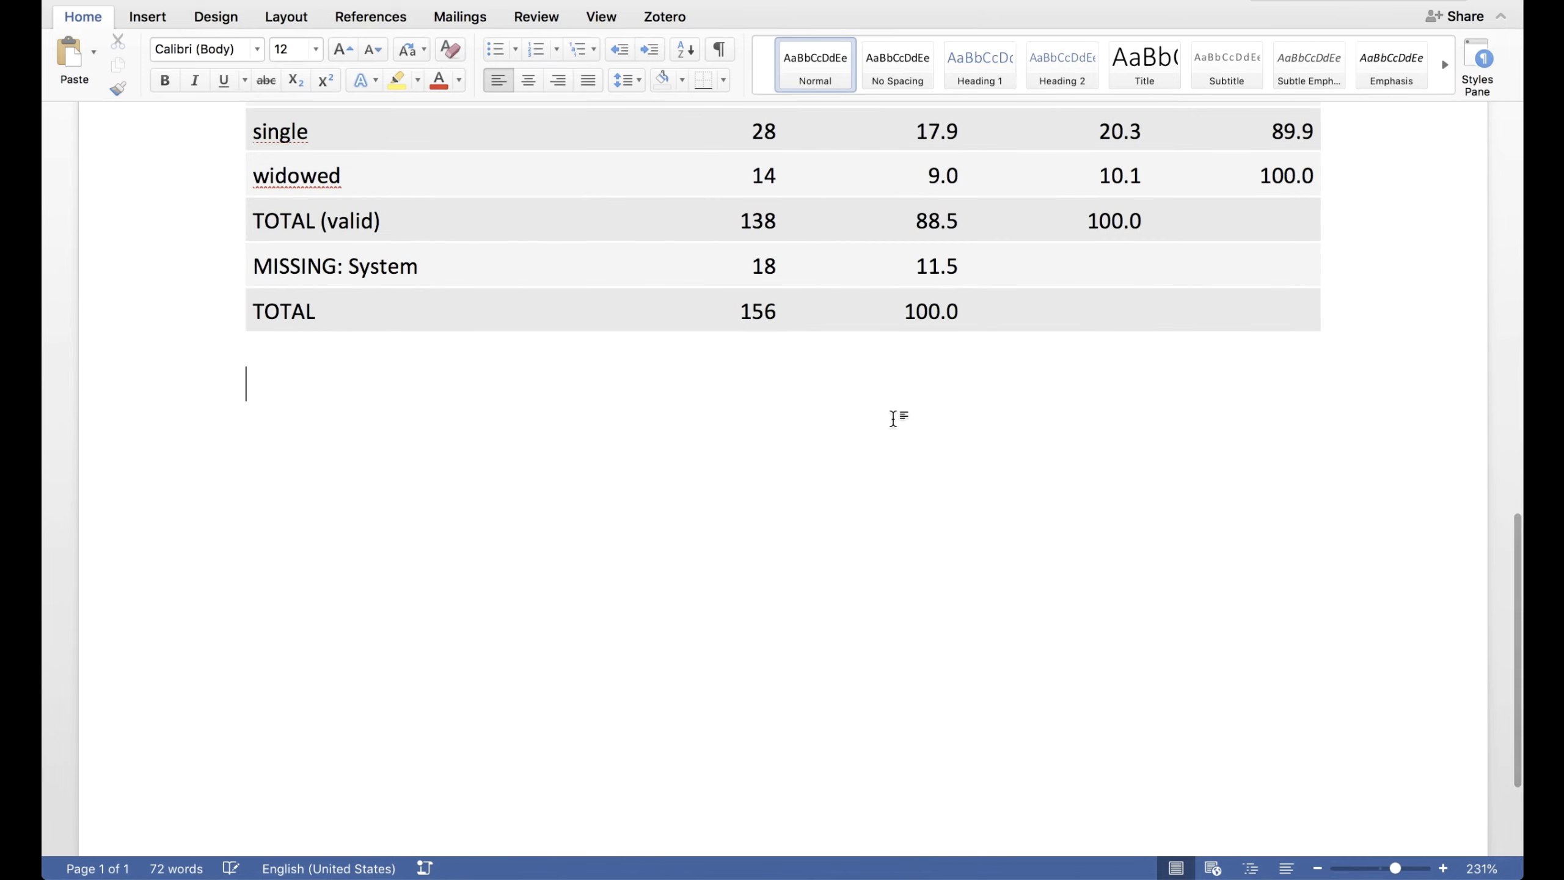
Back in MAXQDA Stats, send the Marital Status chart, and also the charts of all selected variables, to the Output Viewer
key(super+Tab)
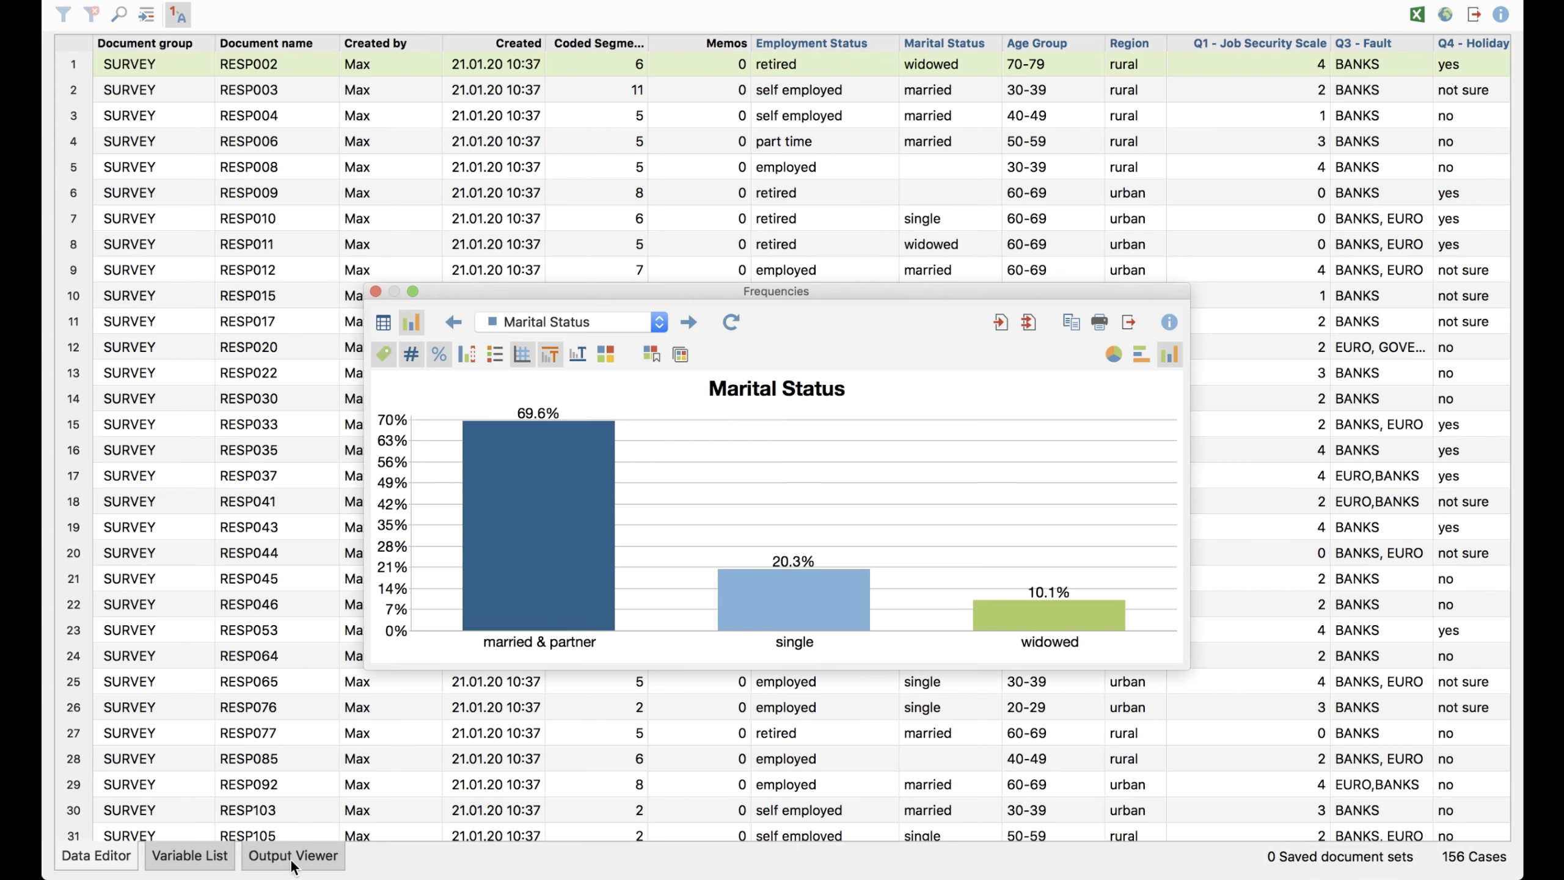
click(1000, 323)
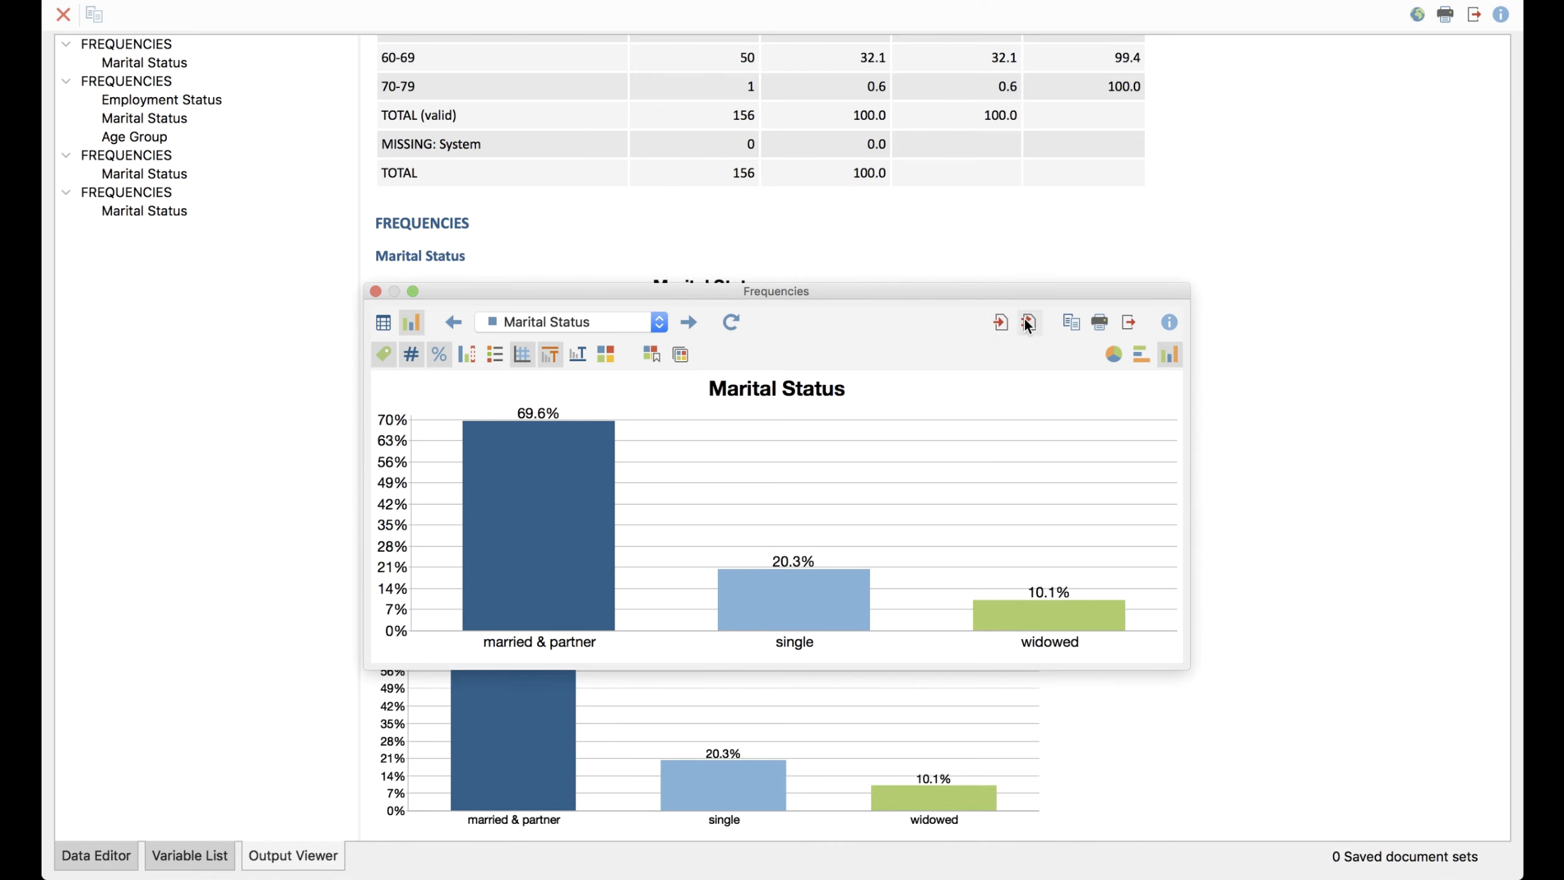
click(1026, 320)
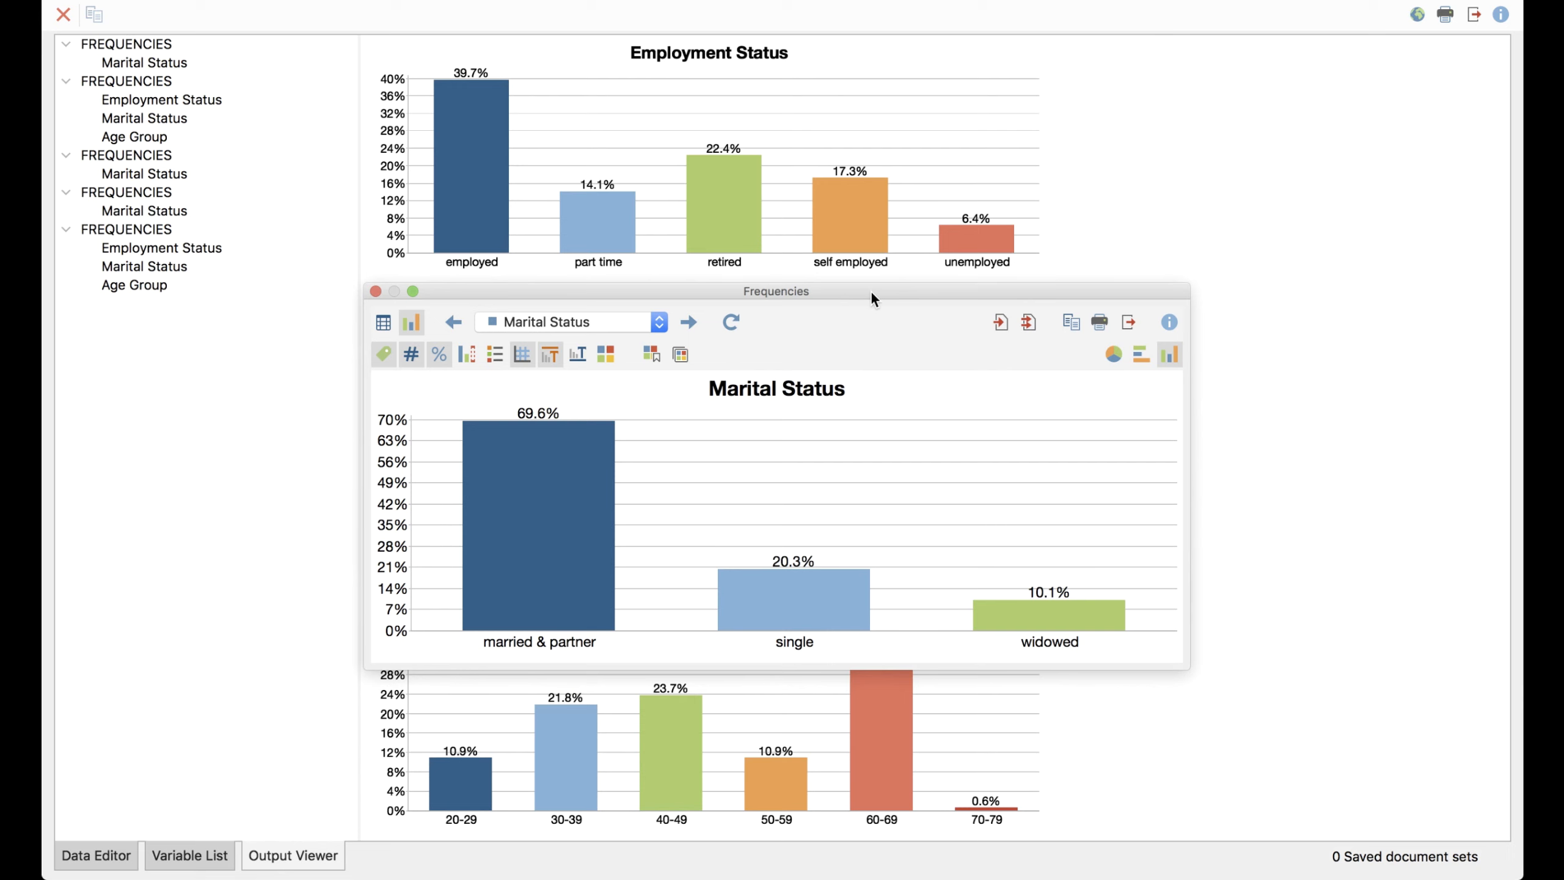
drag(872, 294, 1318, 290)
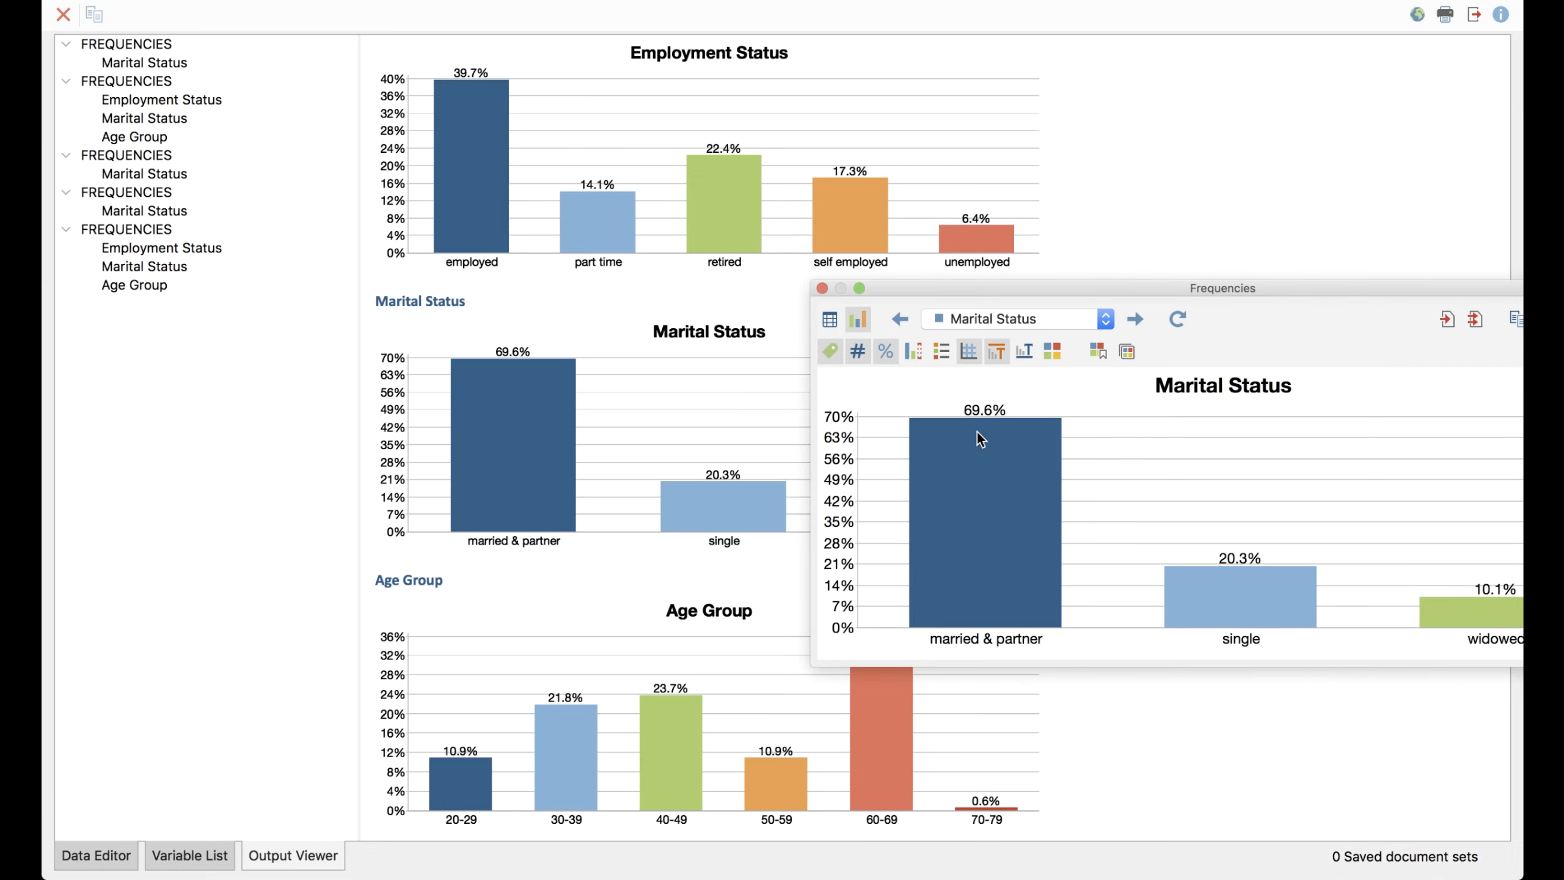
drag(1163, 289, 737, 289)
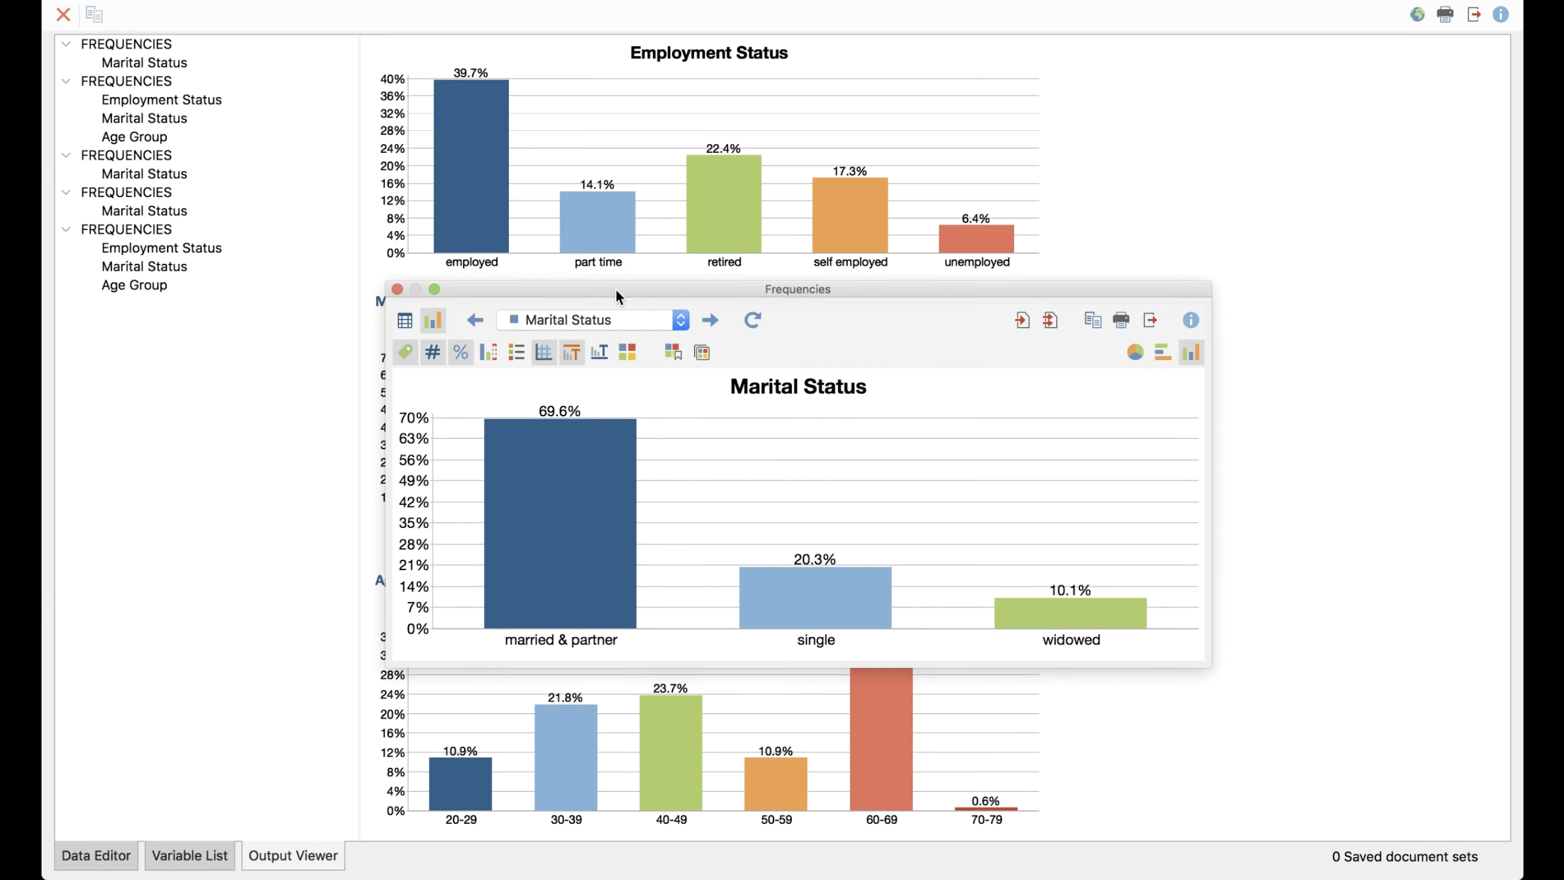
drag(638, 290, 651, 289)
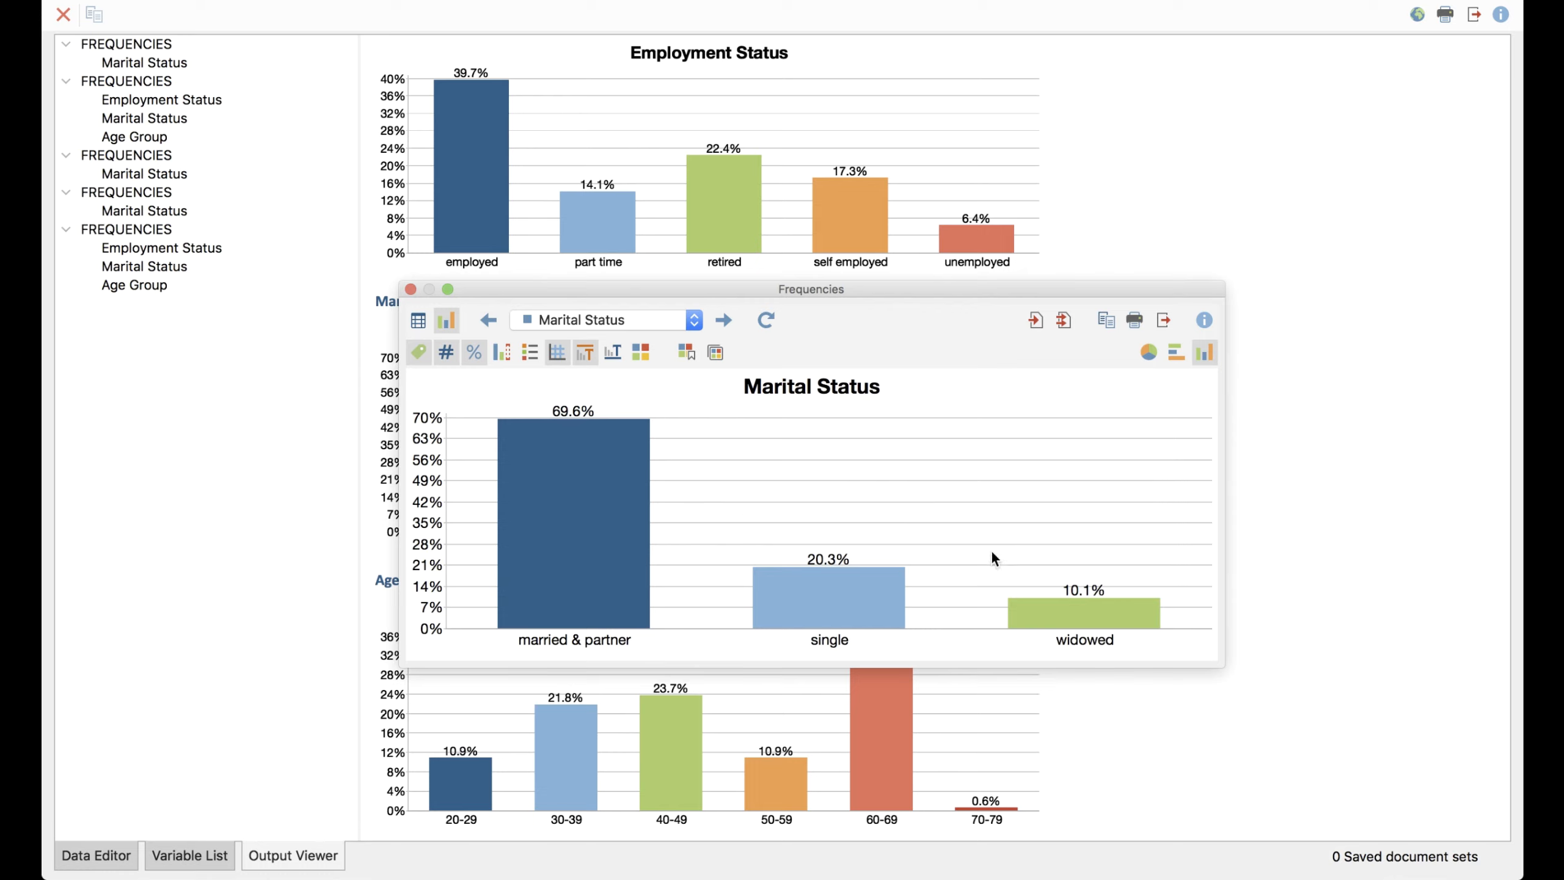
Try absolute frequencies in the Marital Status chart, restore percentages, include missing values, and close the frequencies results
click(480, 356)
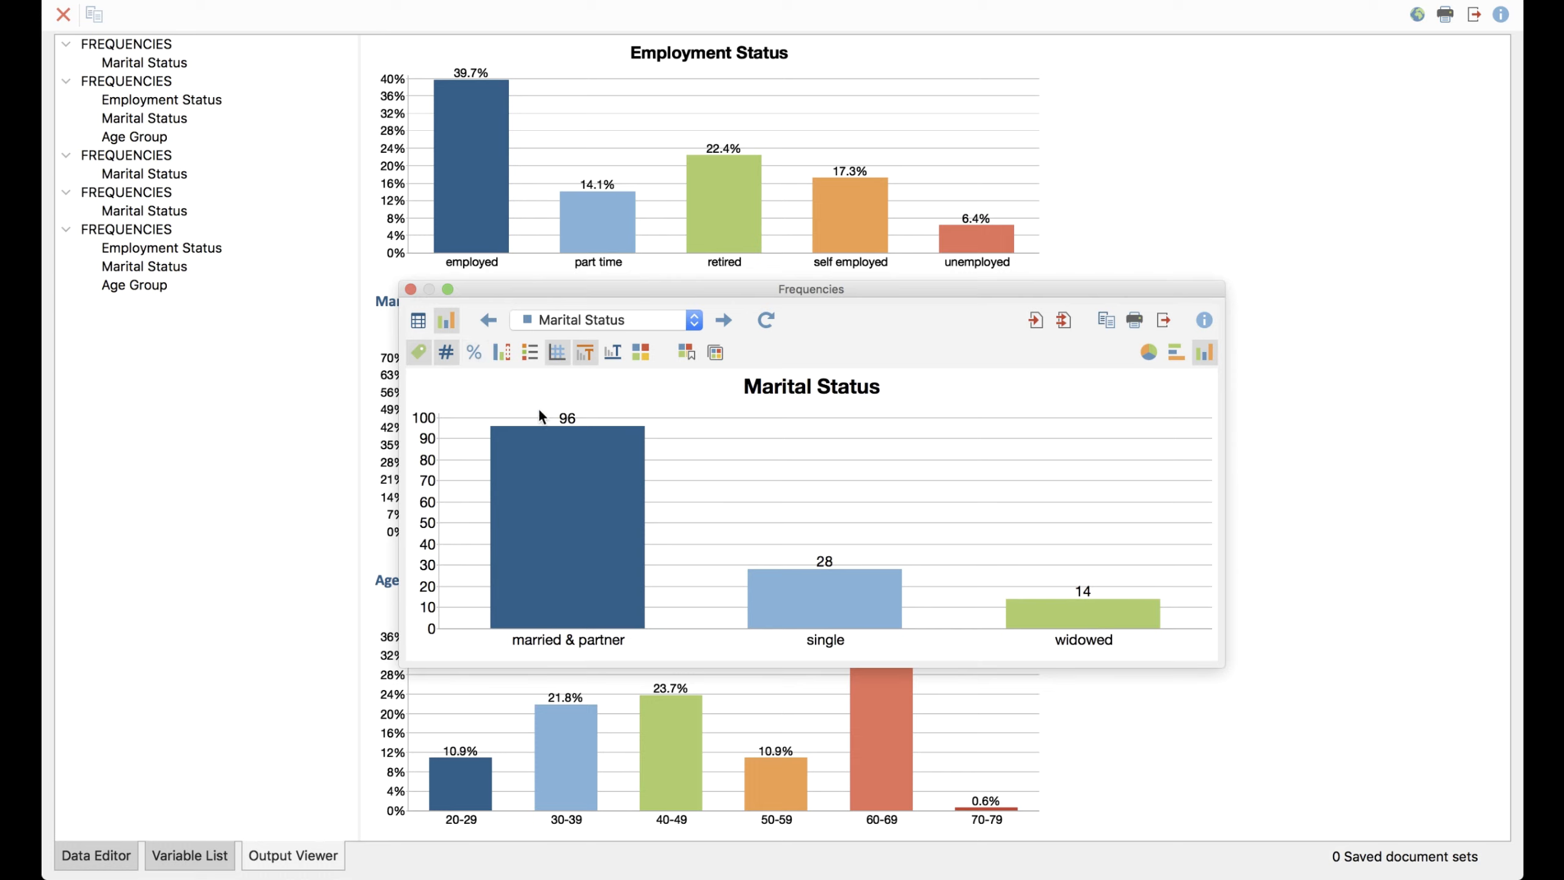
click(474, 354)
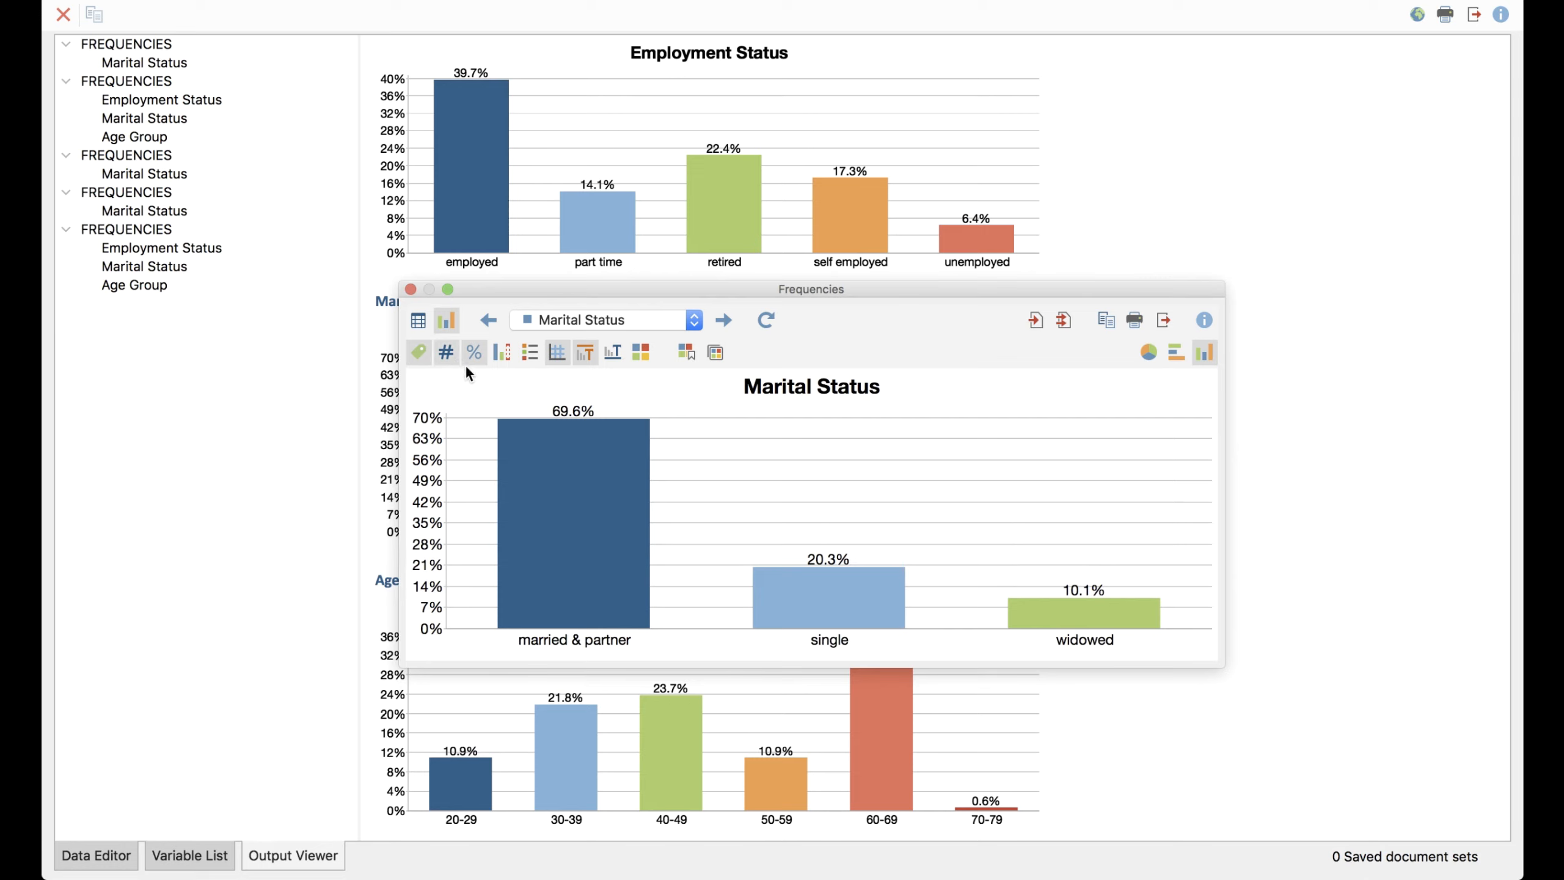
click(503, 354)
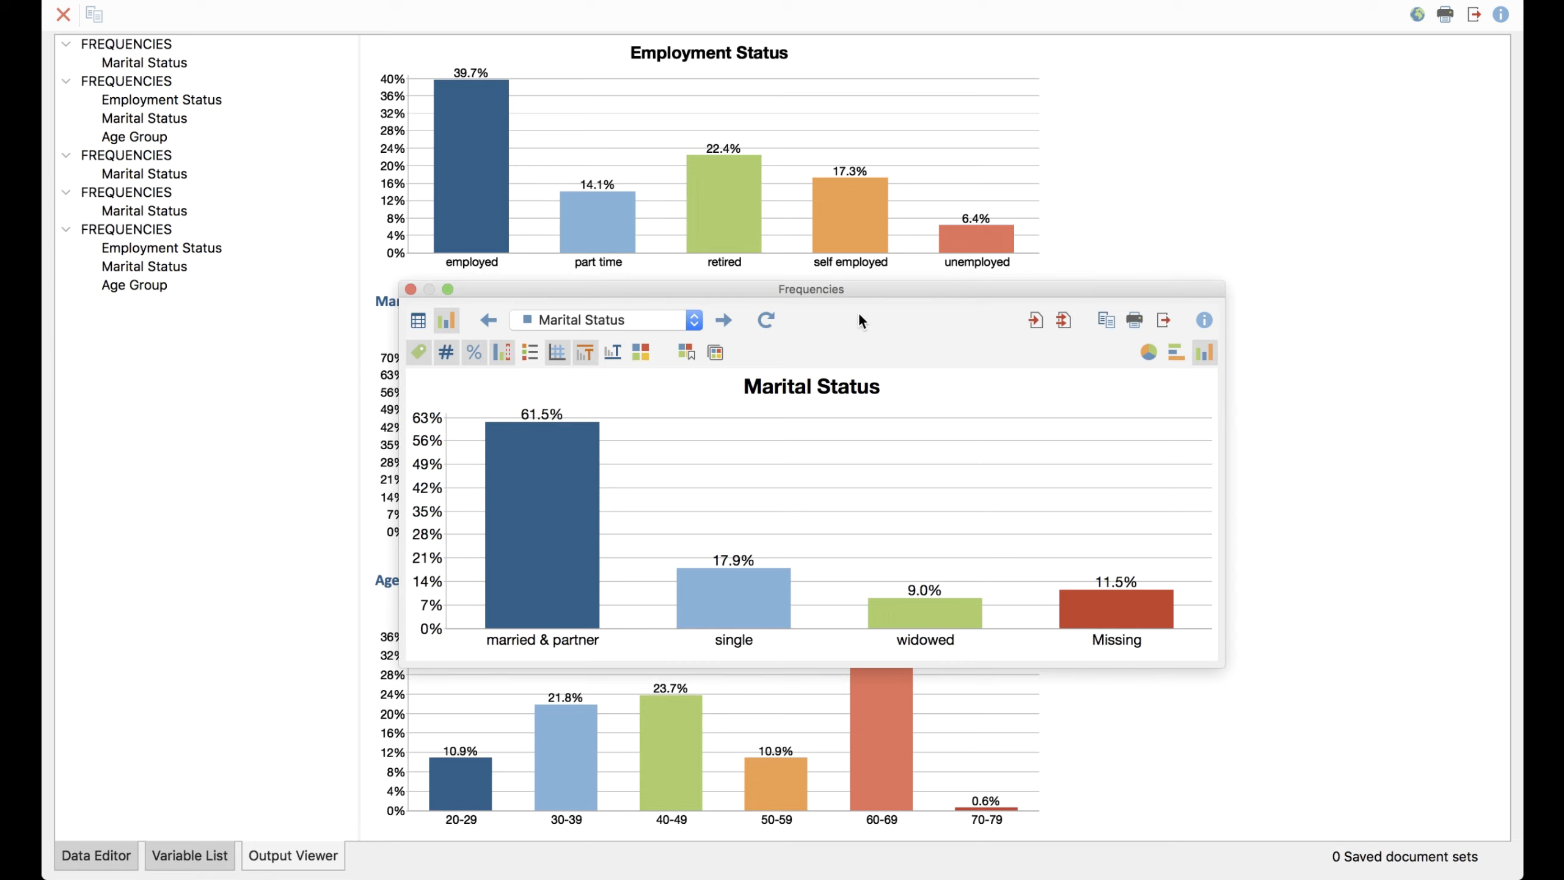
click(410, 290)
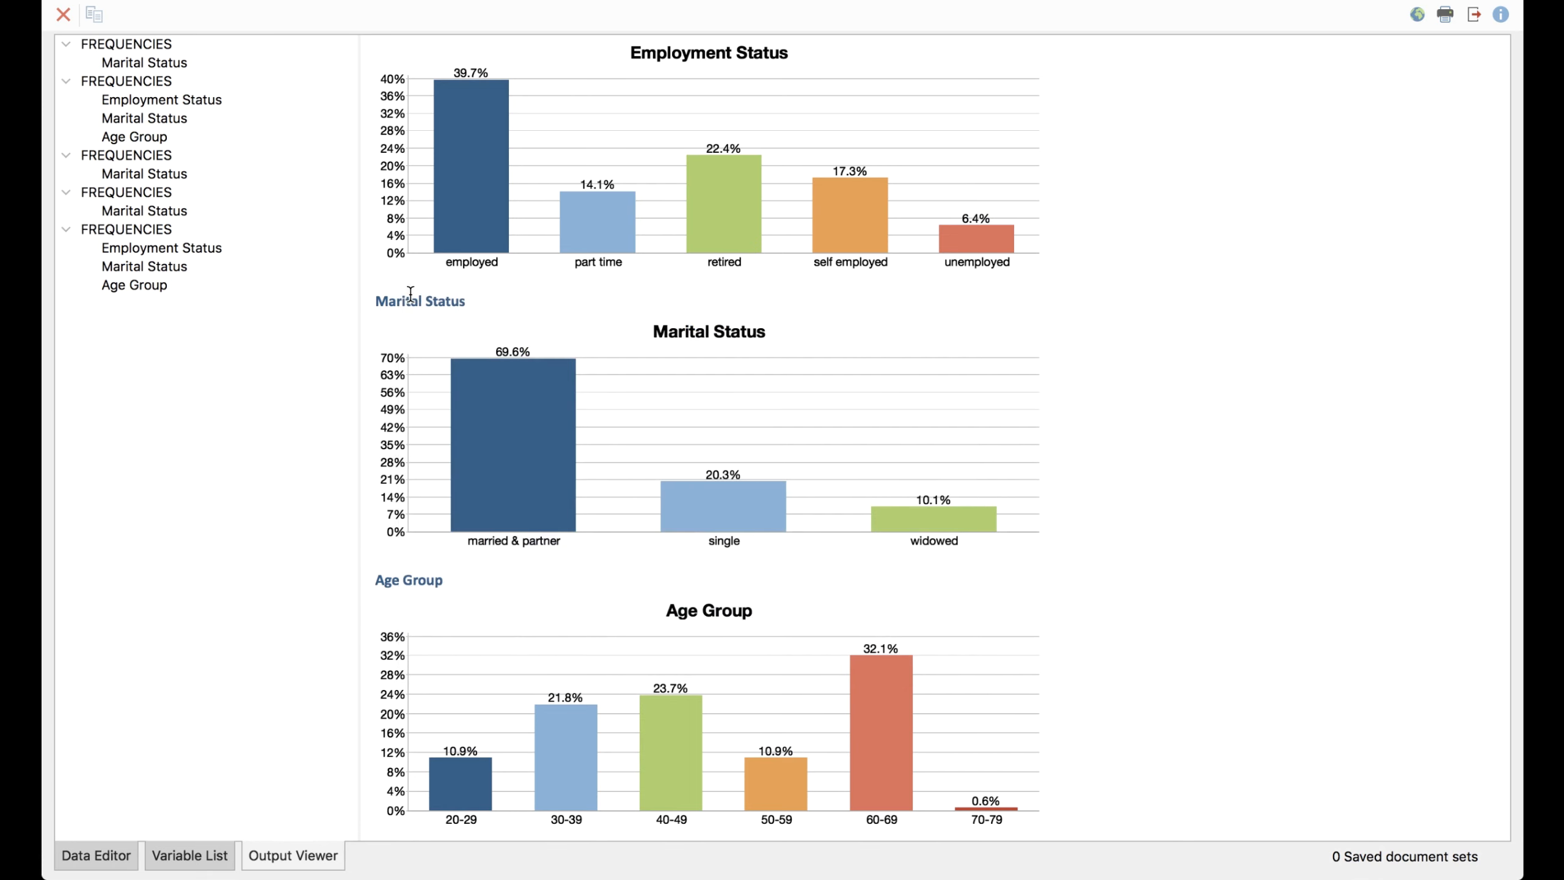
Set up a new frequency analysis from the Data Editor, replacing the three selected variables with the Q2 code Jobs lost
click(91, 857)
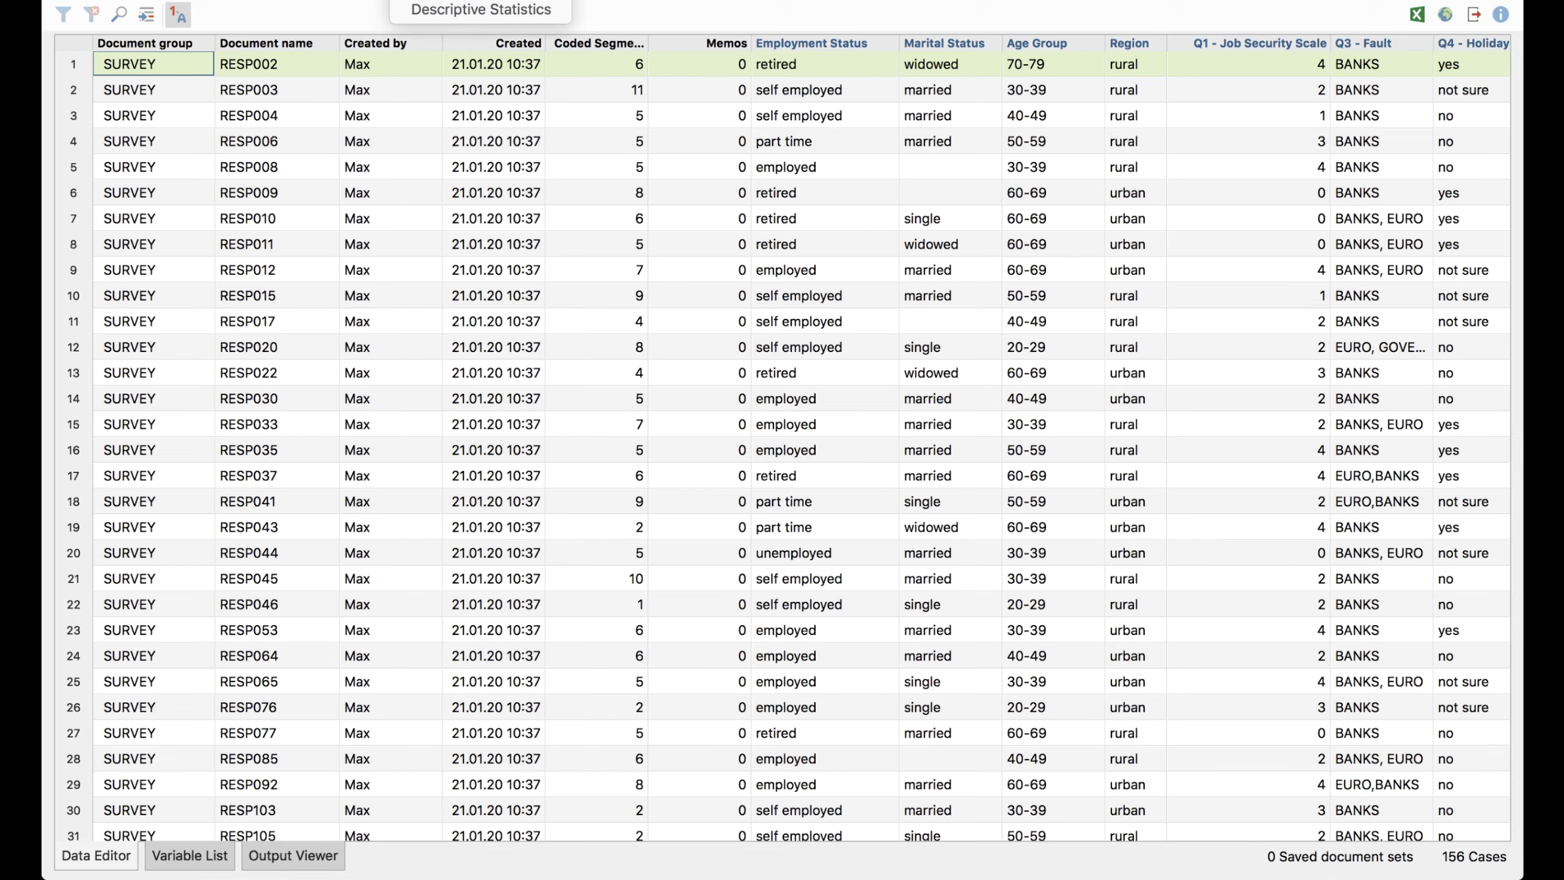
click(515, 1)
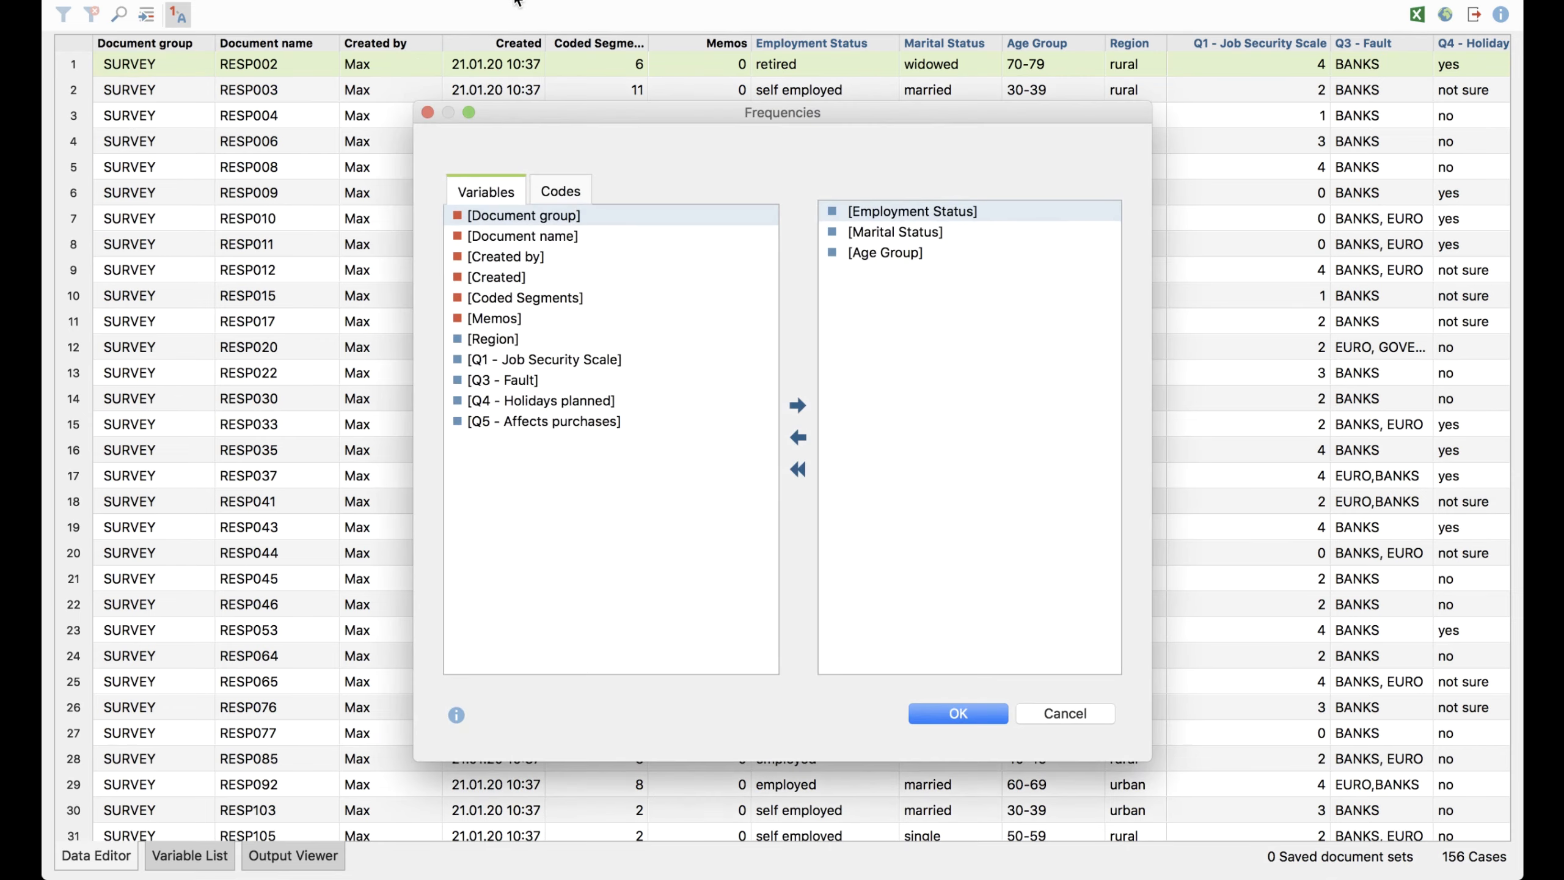
click(559, 192)
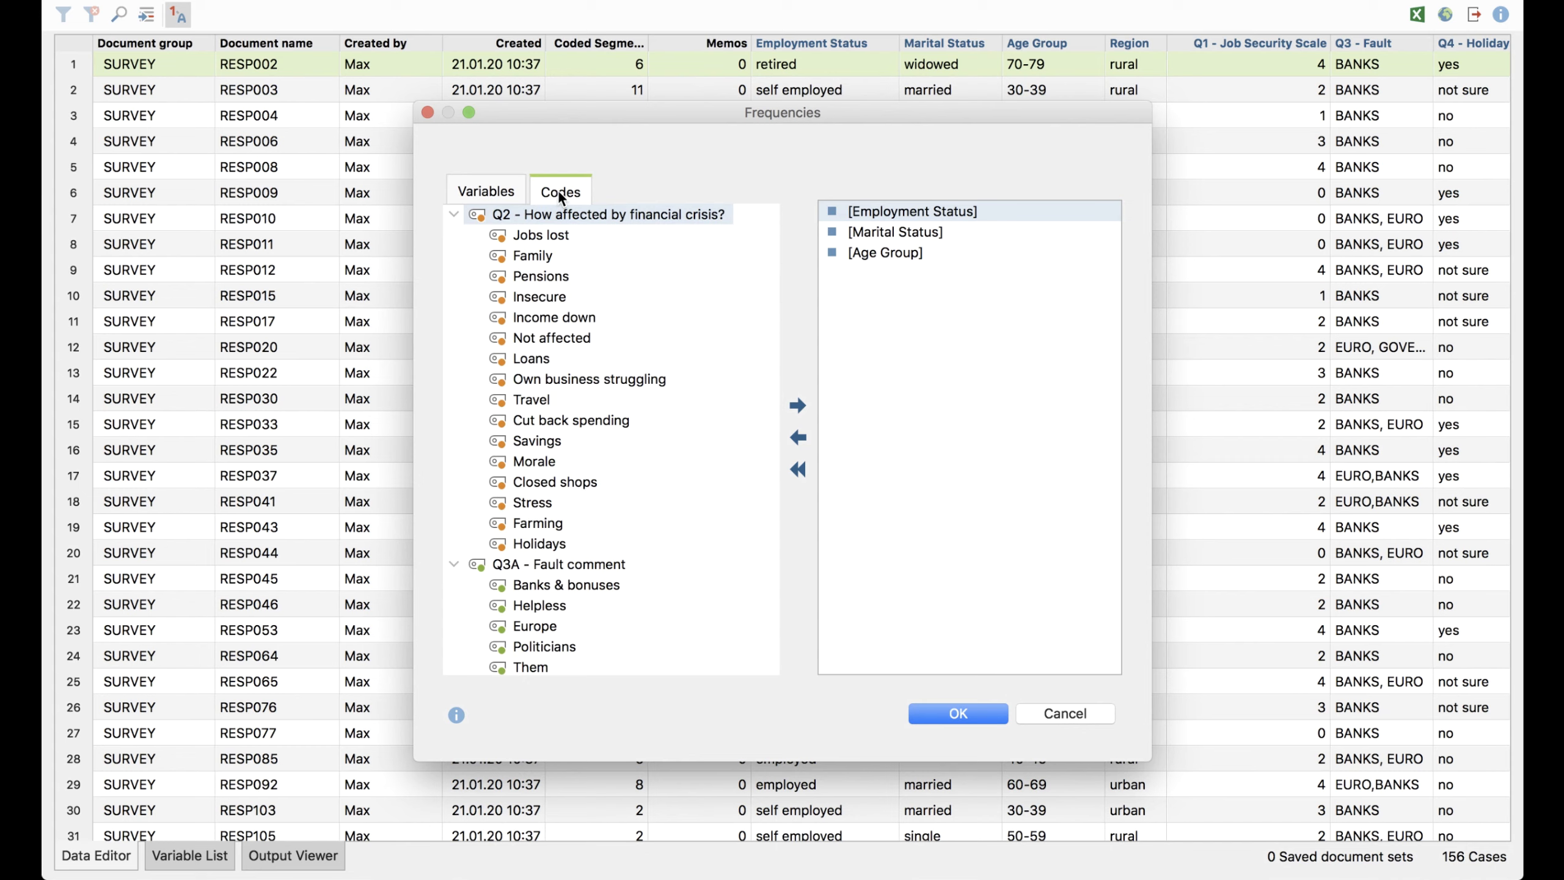
click(494, 194)
click(563, 191)
double_click(574, 238)
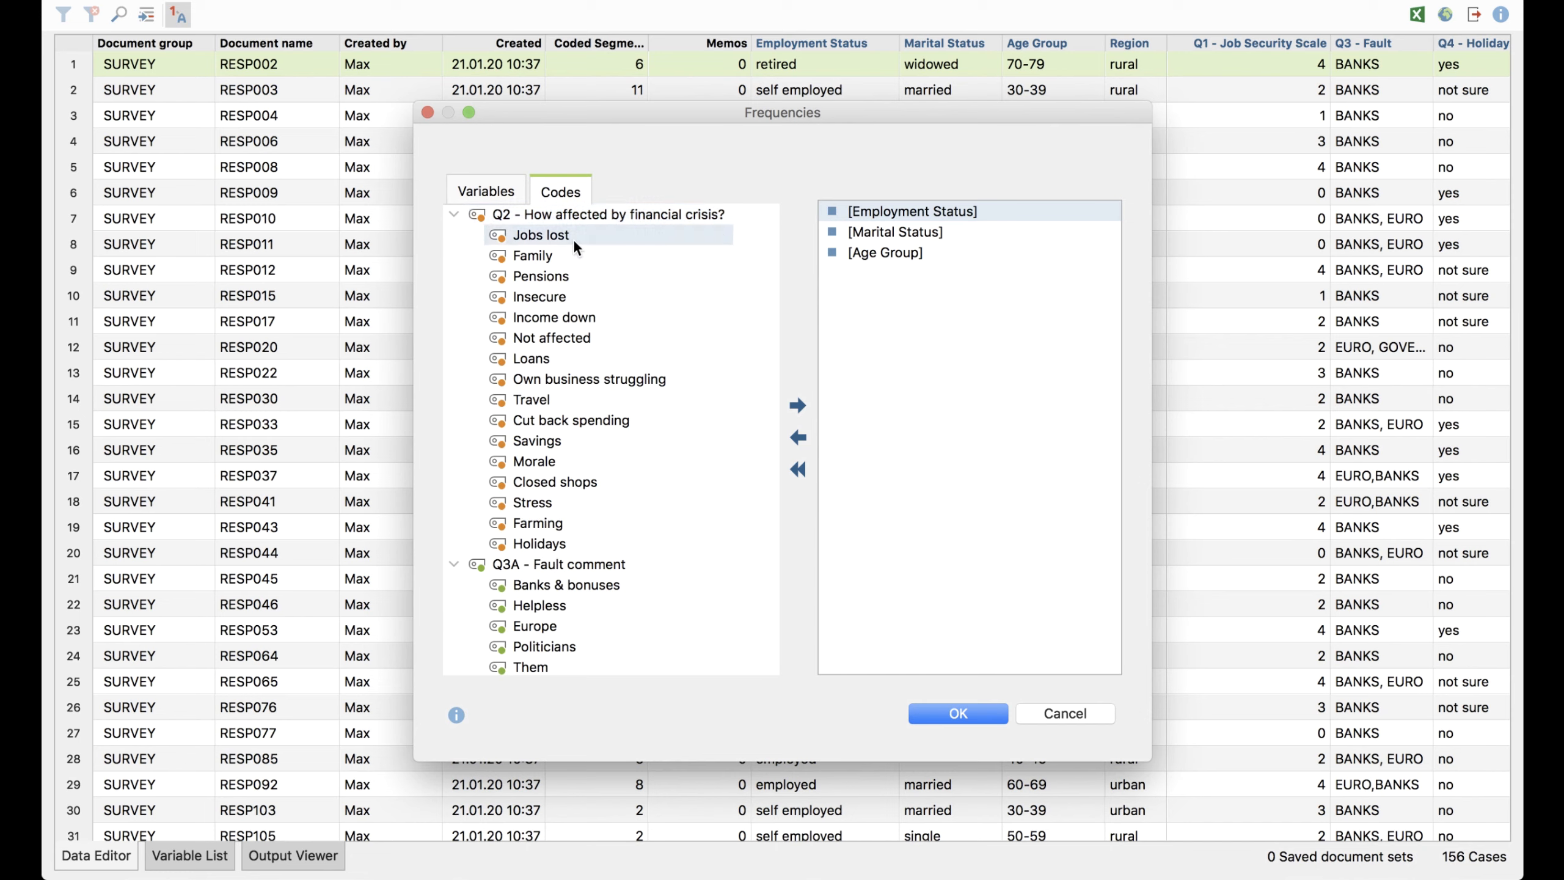
double_click(897, 210)
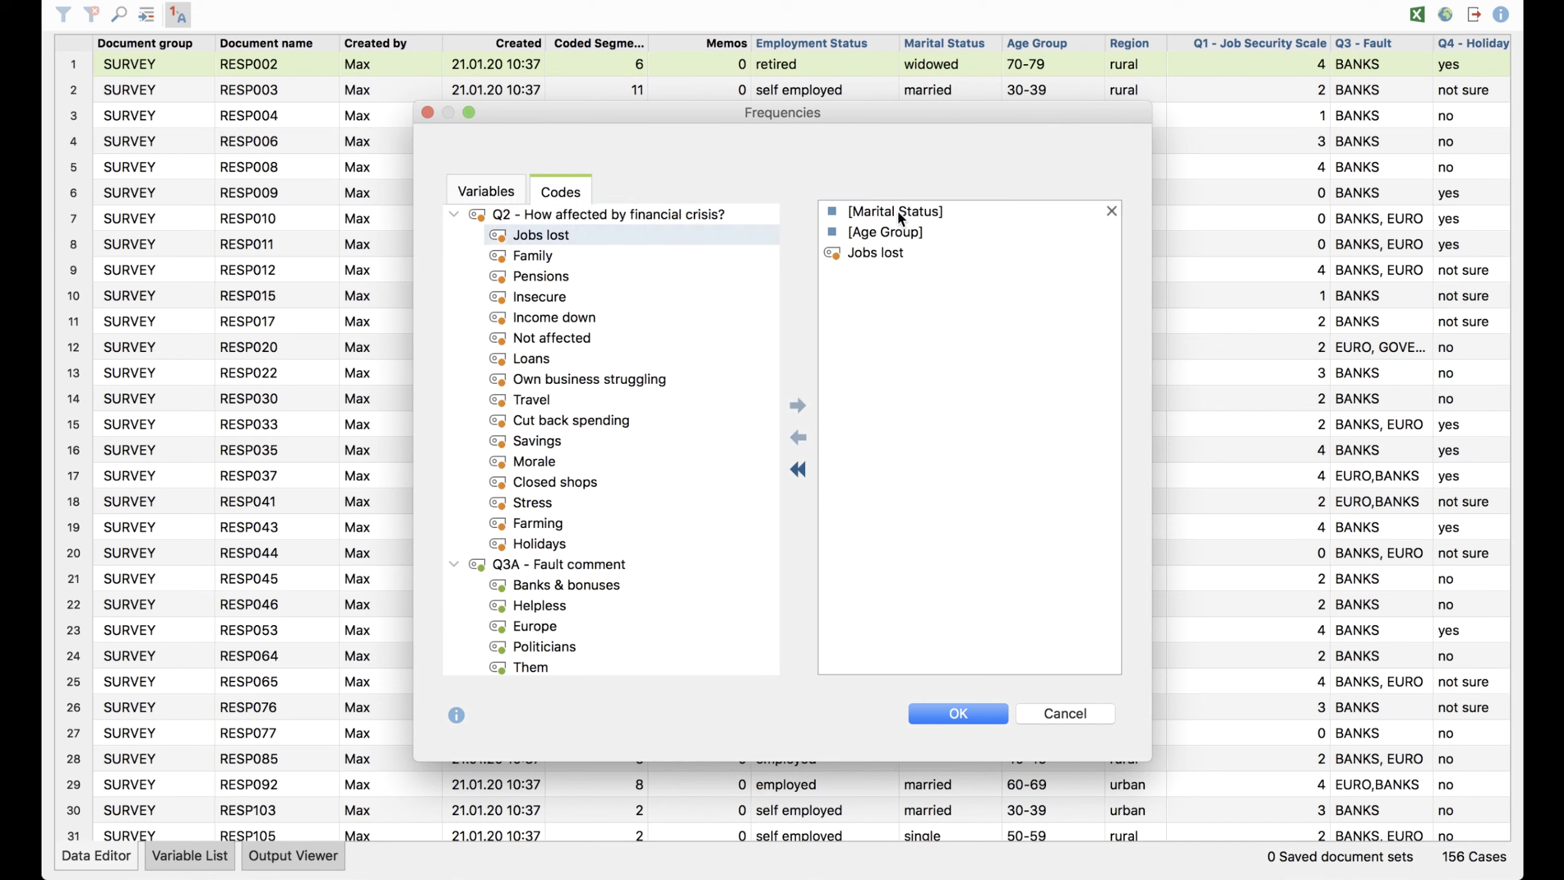
double_click(897, 210)
double_click(890, 210)
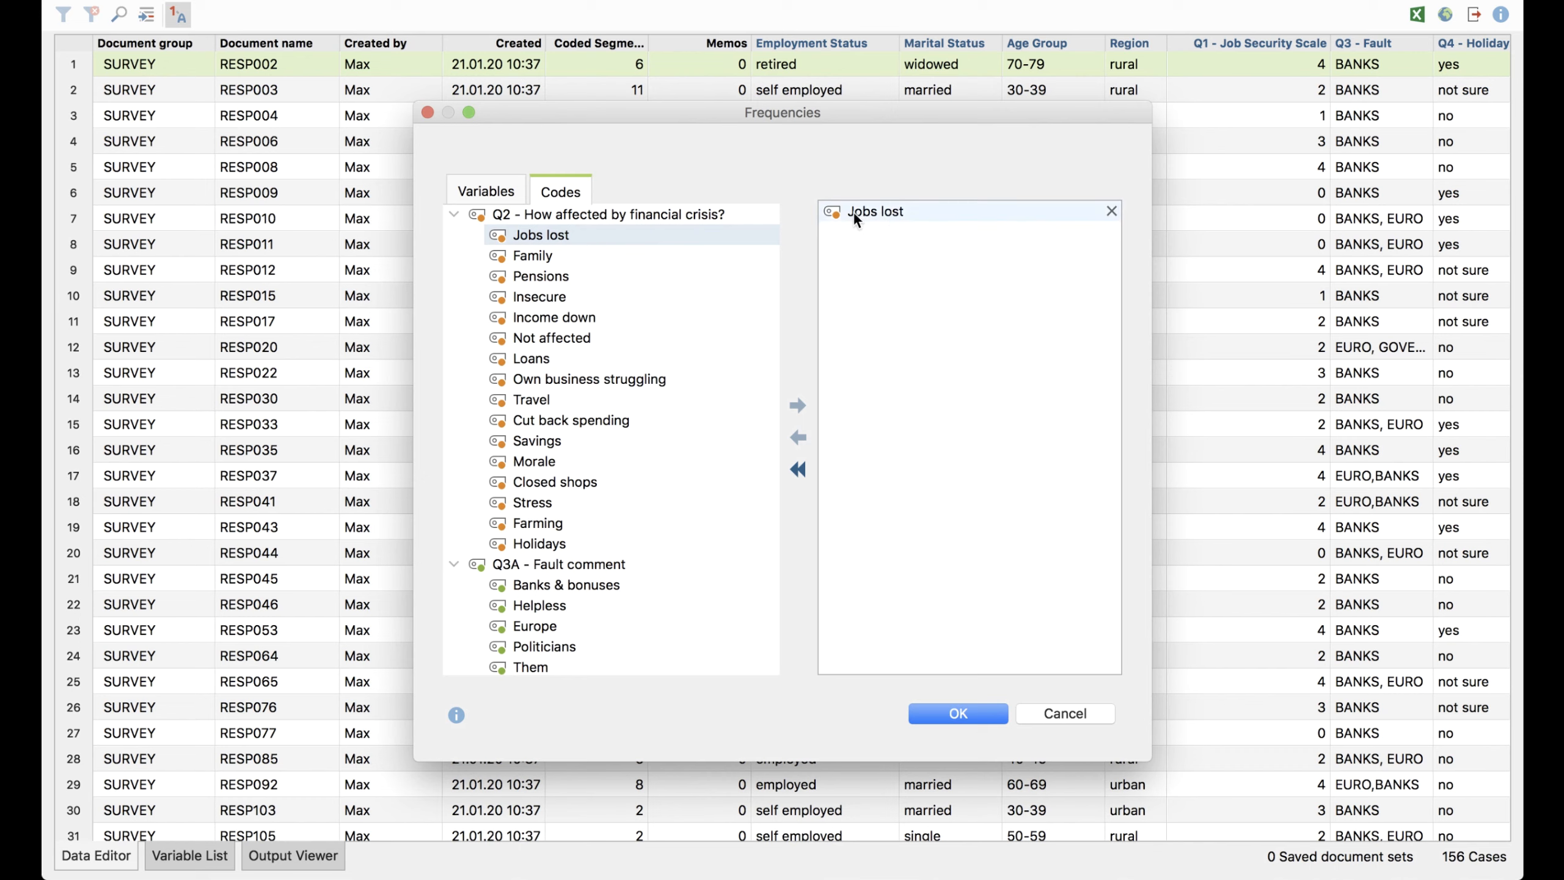
Try adding the Family code, remove it again, and compute the Jobs lost frequency table, selecting its 0 row
double_click(554, 257)
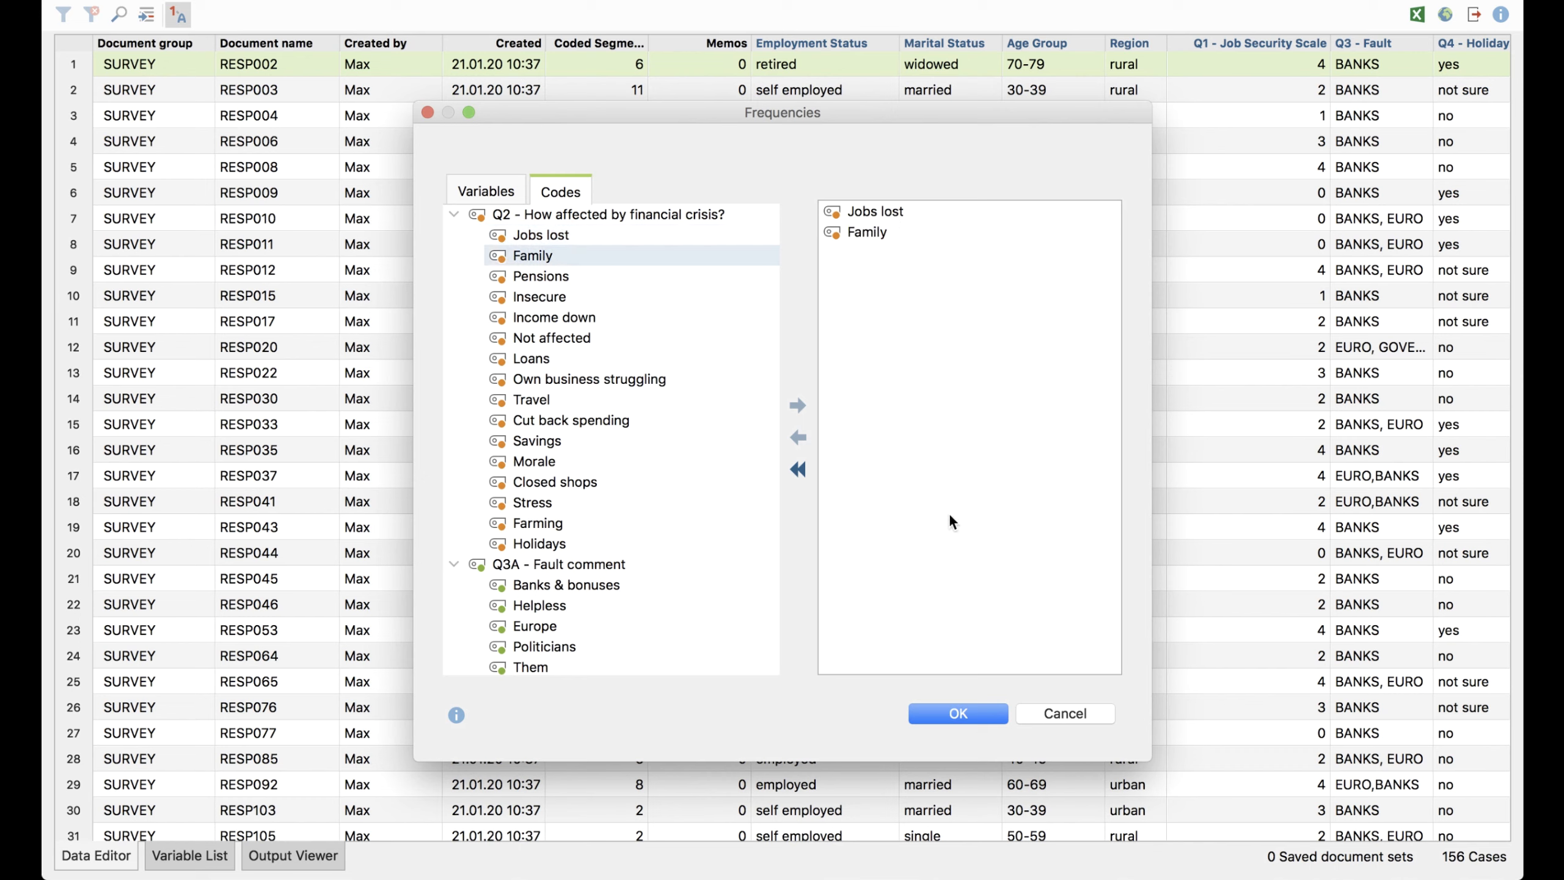
double_click(885, 232)
click(968, 712)
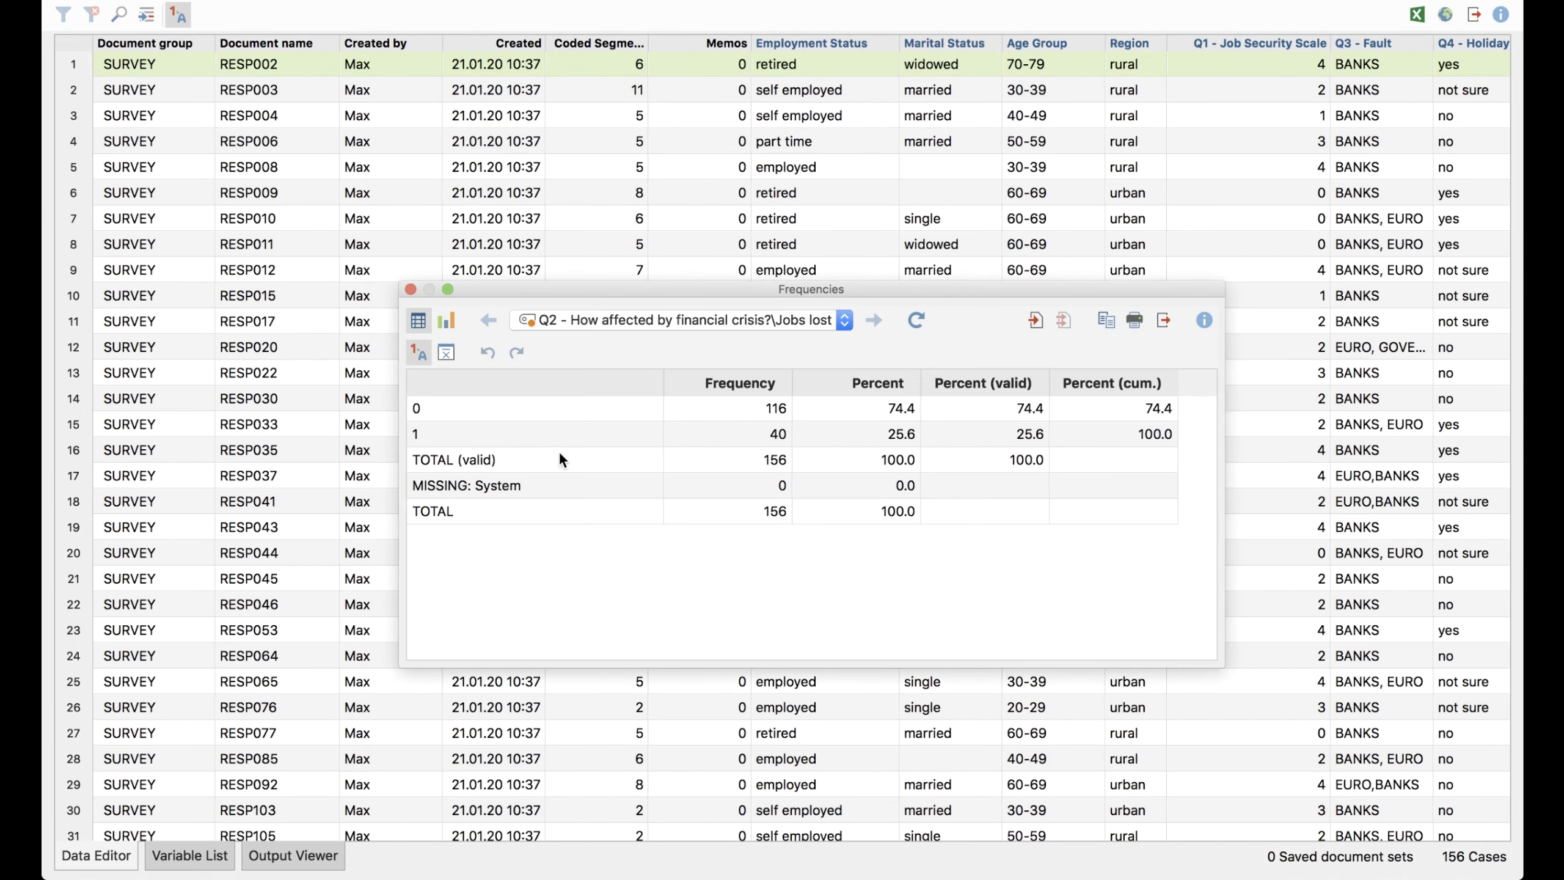
click(460, 409)
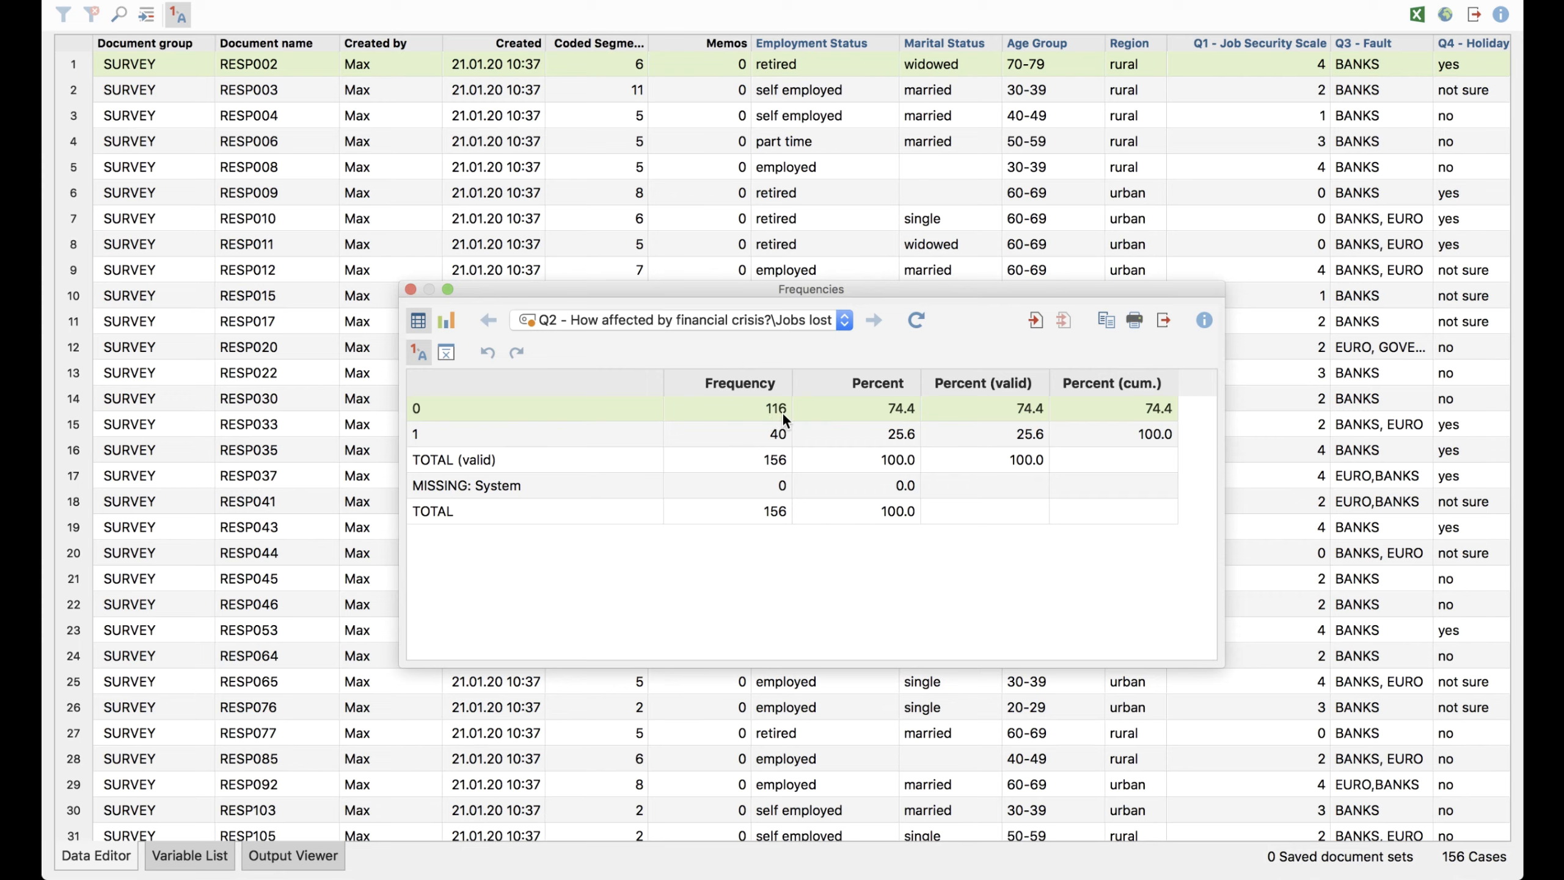
Select the 1 row of the frequency table, and compute a crosstab with the Q2 code Jobs lost as rows and the Region variable as columns
click(763, 436)
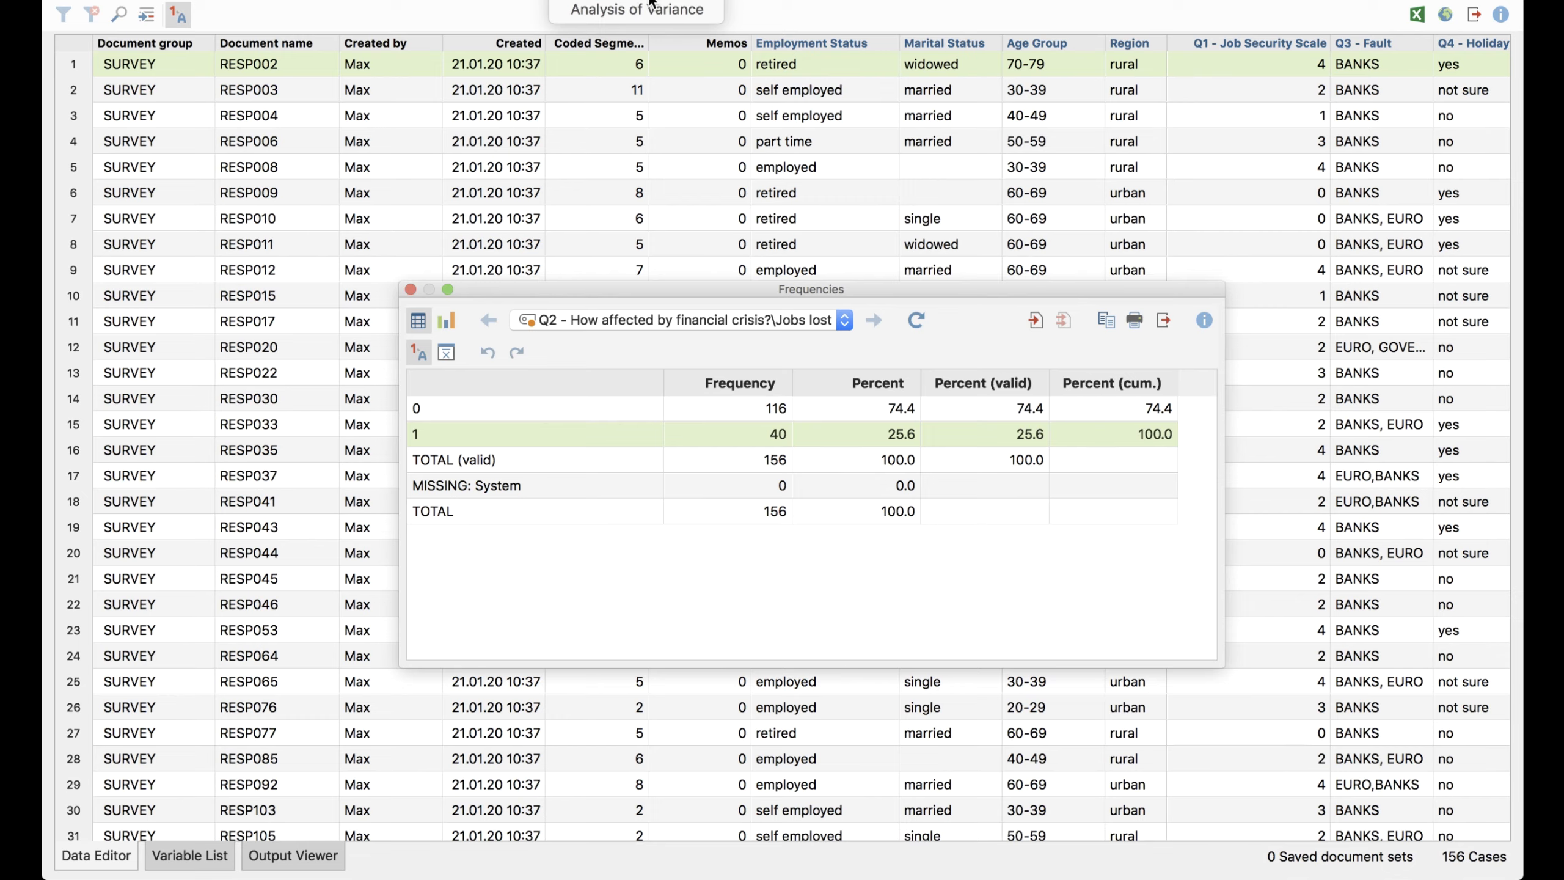
click(651, 3)
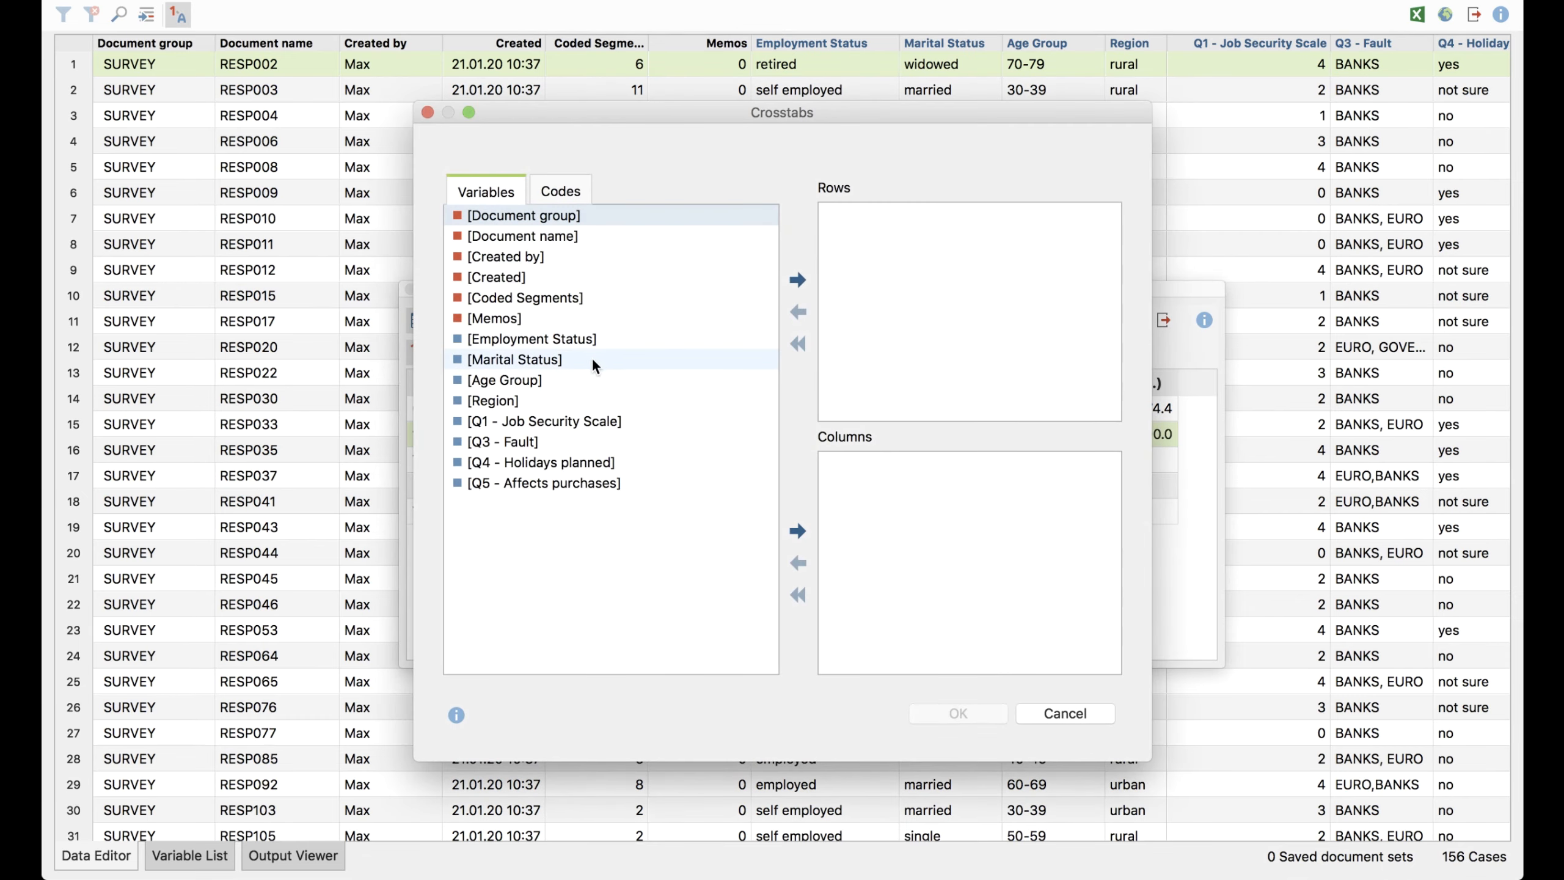
click(562, 182)
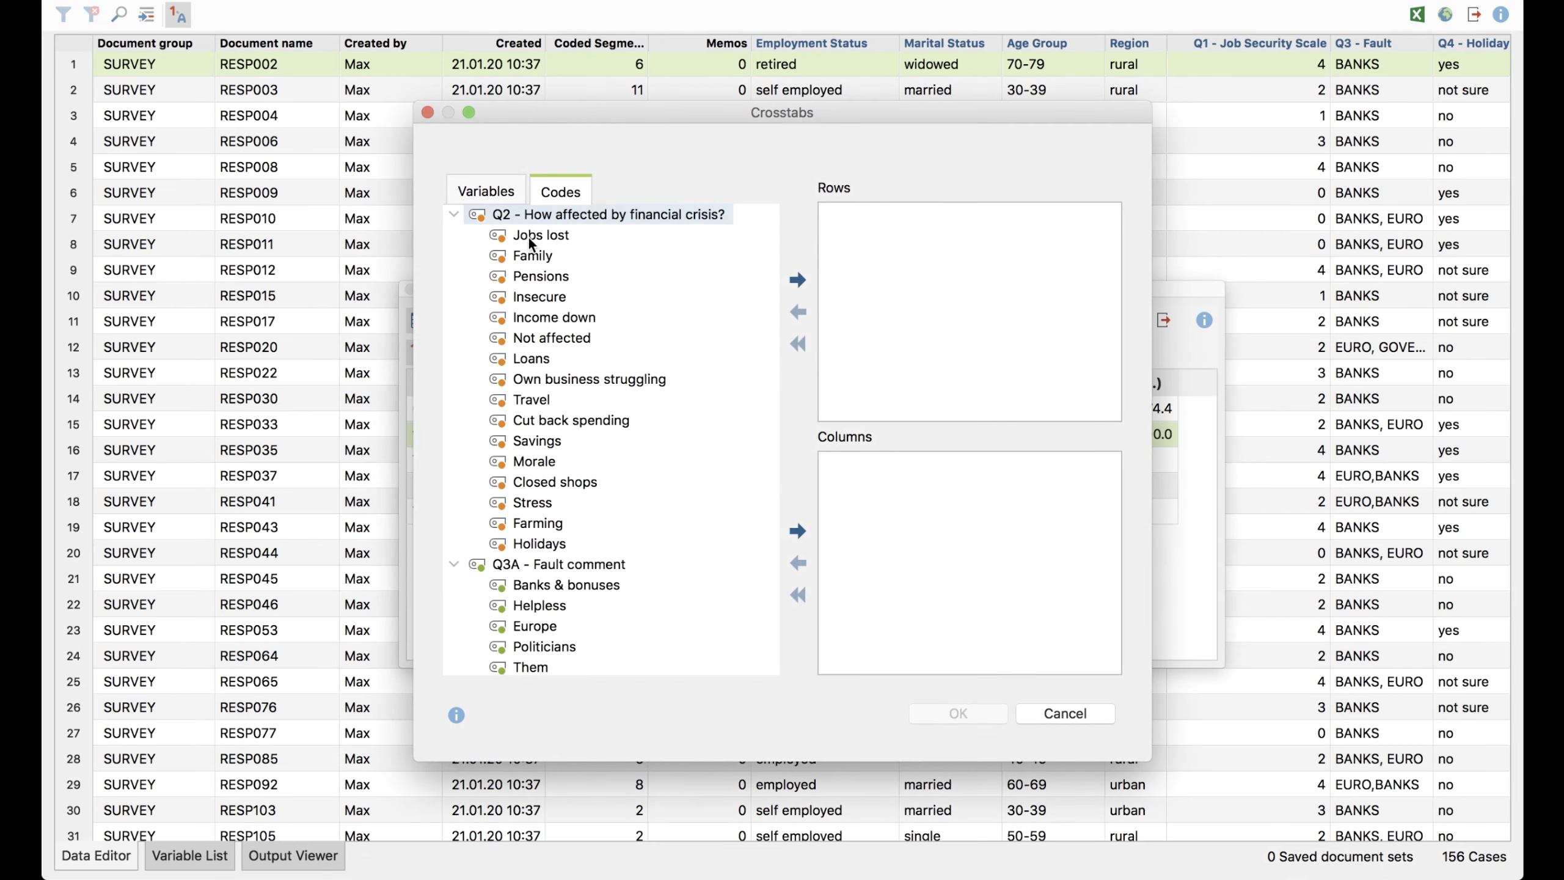
drag(528, 235, 925, 292)
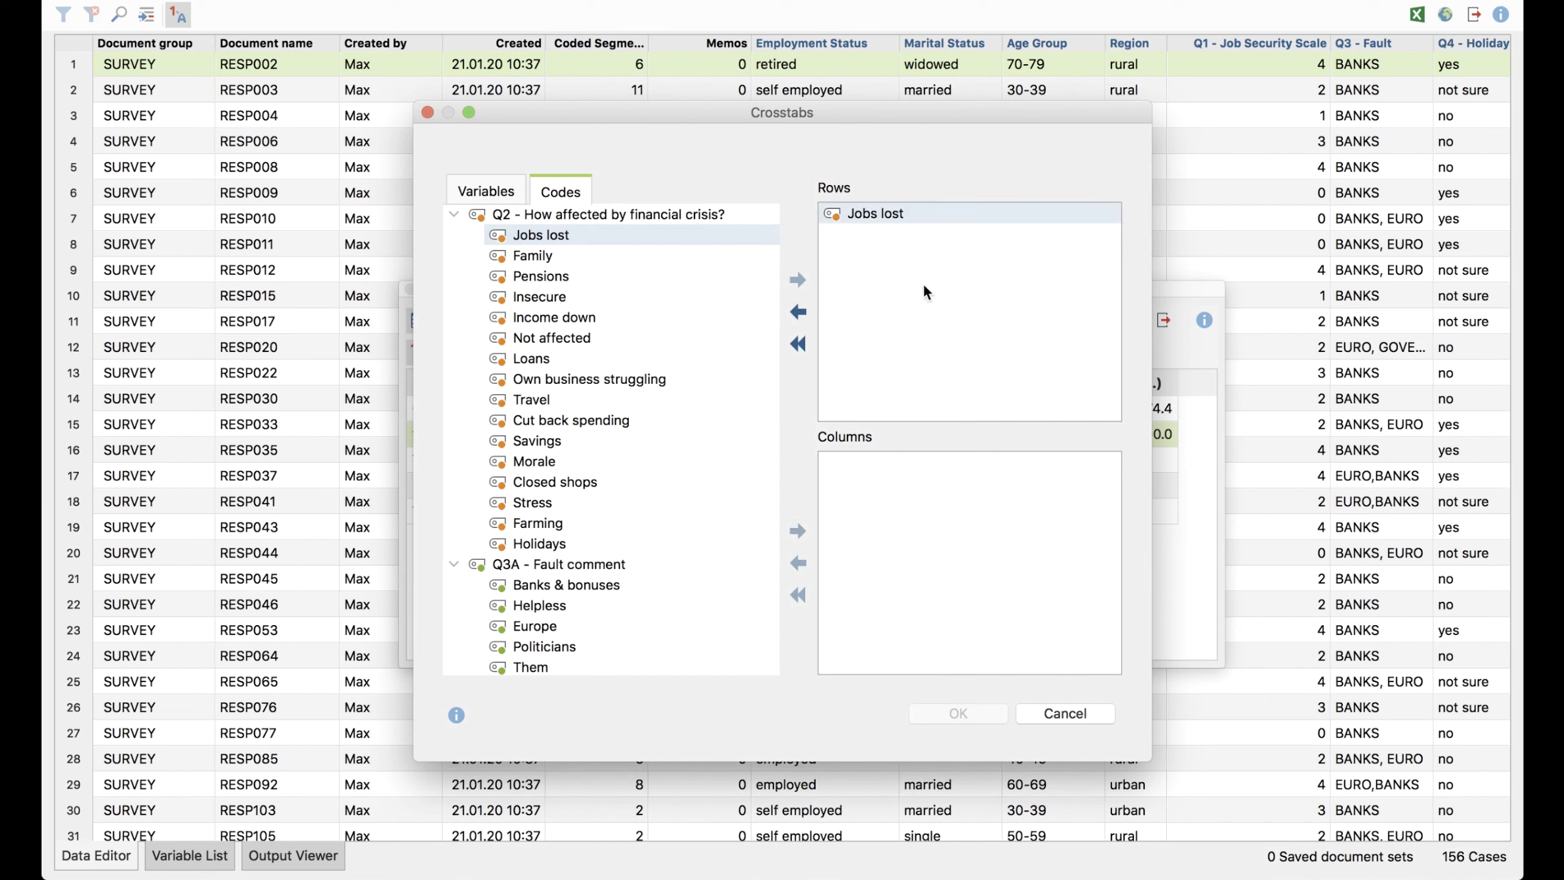
click(487, 191)
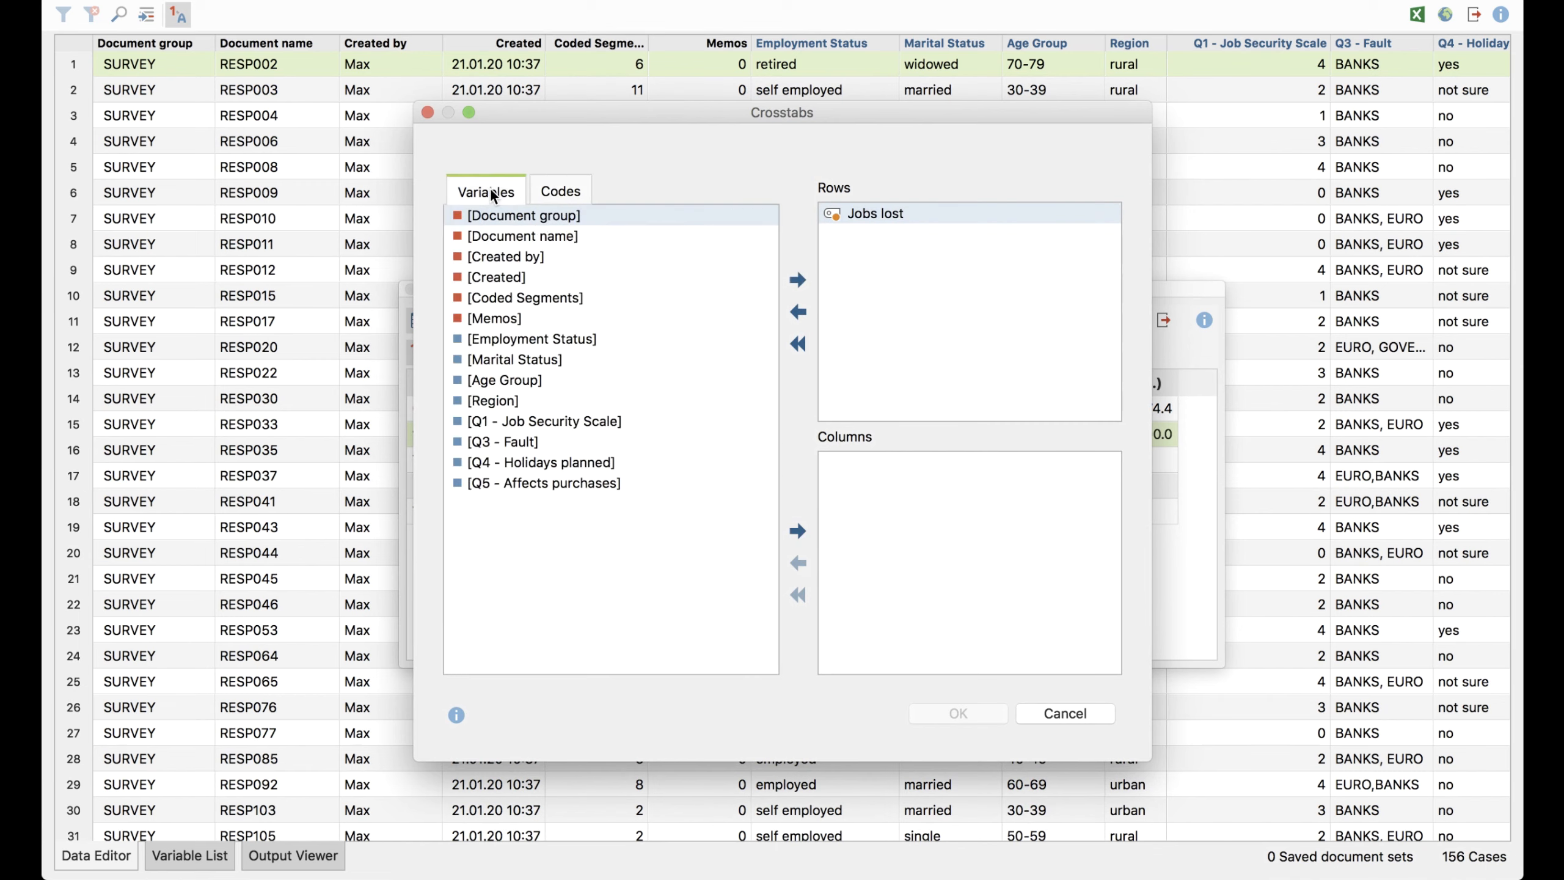
drag(504, 401, 932, 525)
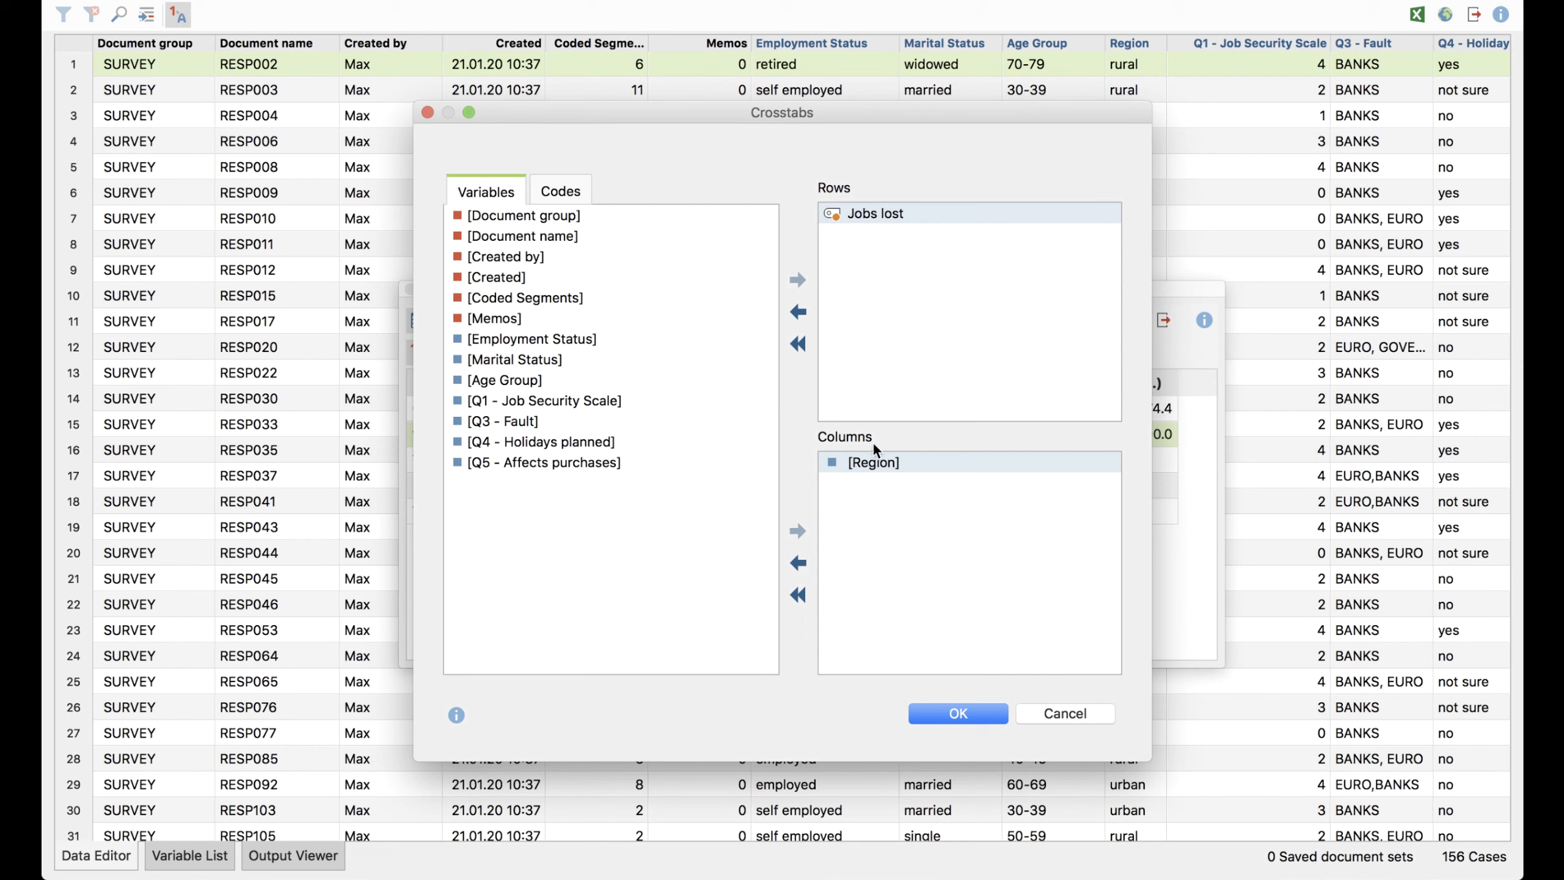
click(966, 709)
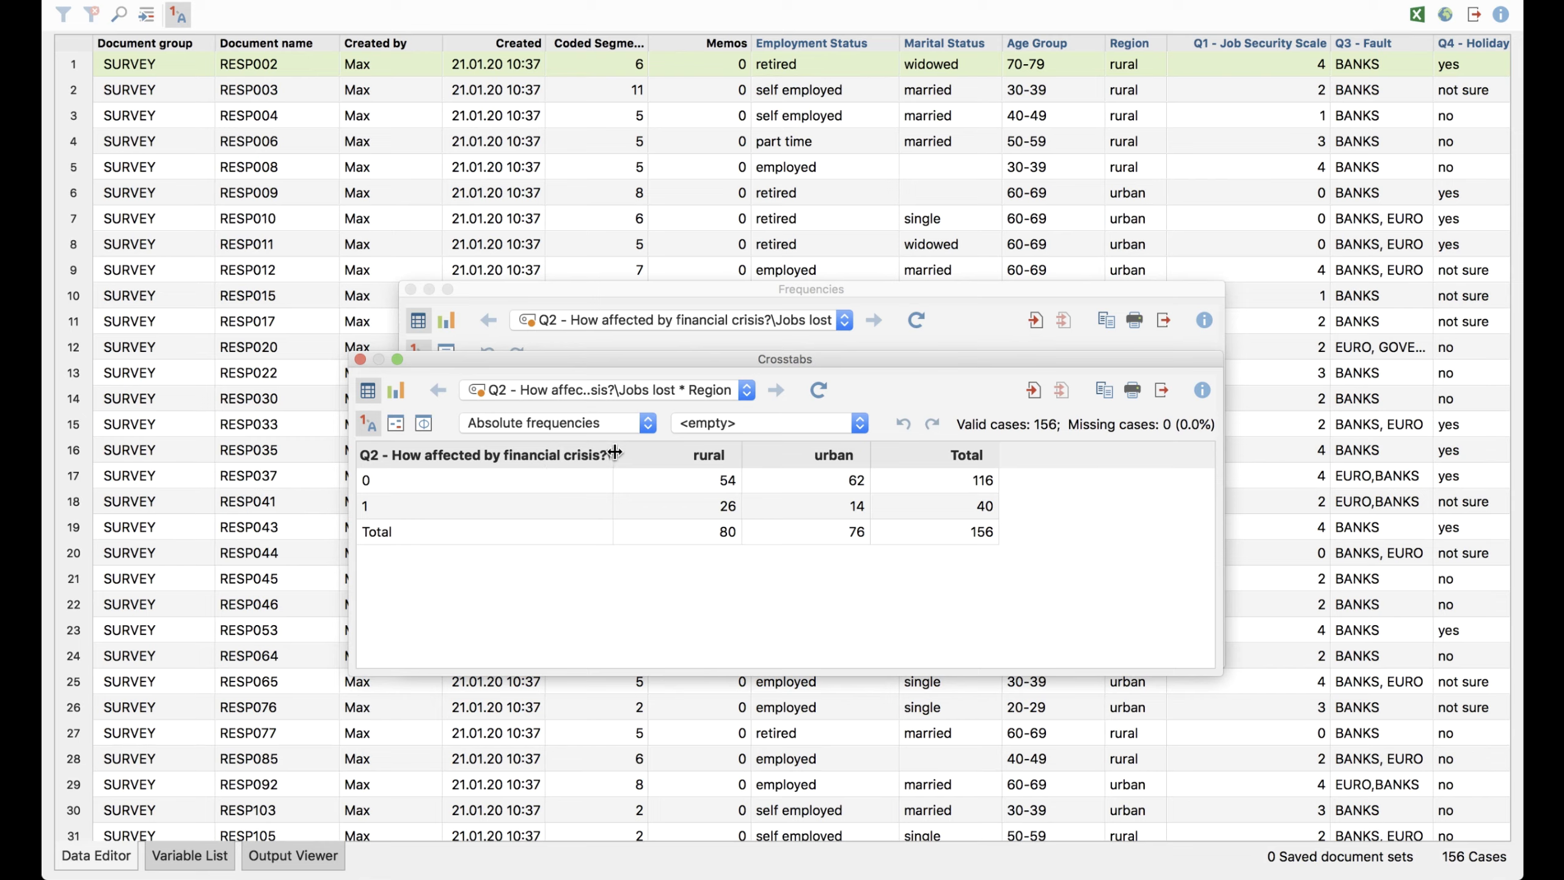
Widen the crosstab's first column to fit its full heading, and add column percentages alongside the absolute frequencies
drag(615, 452, 693, 456)
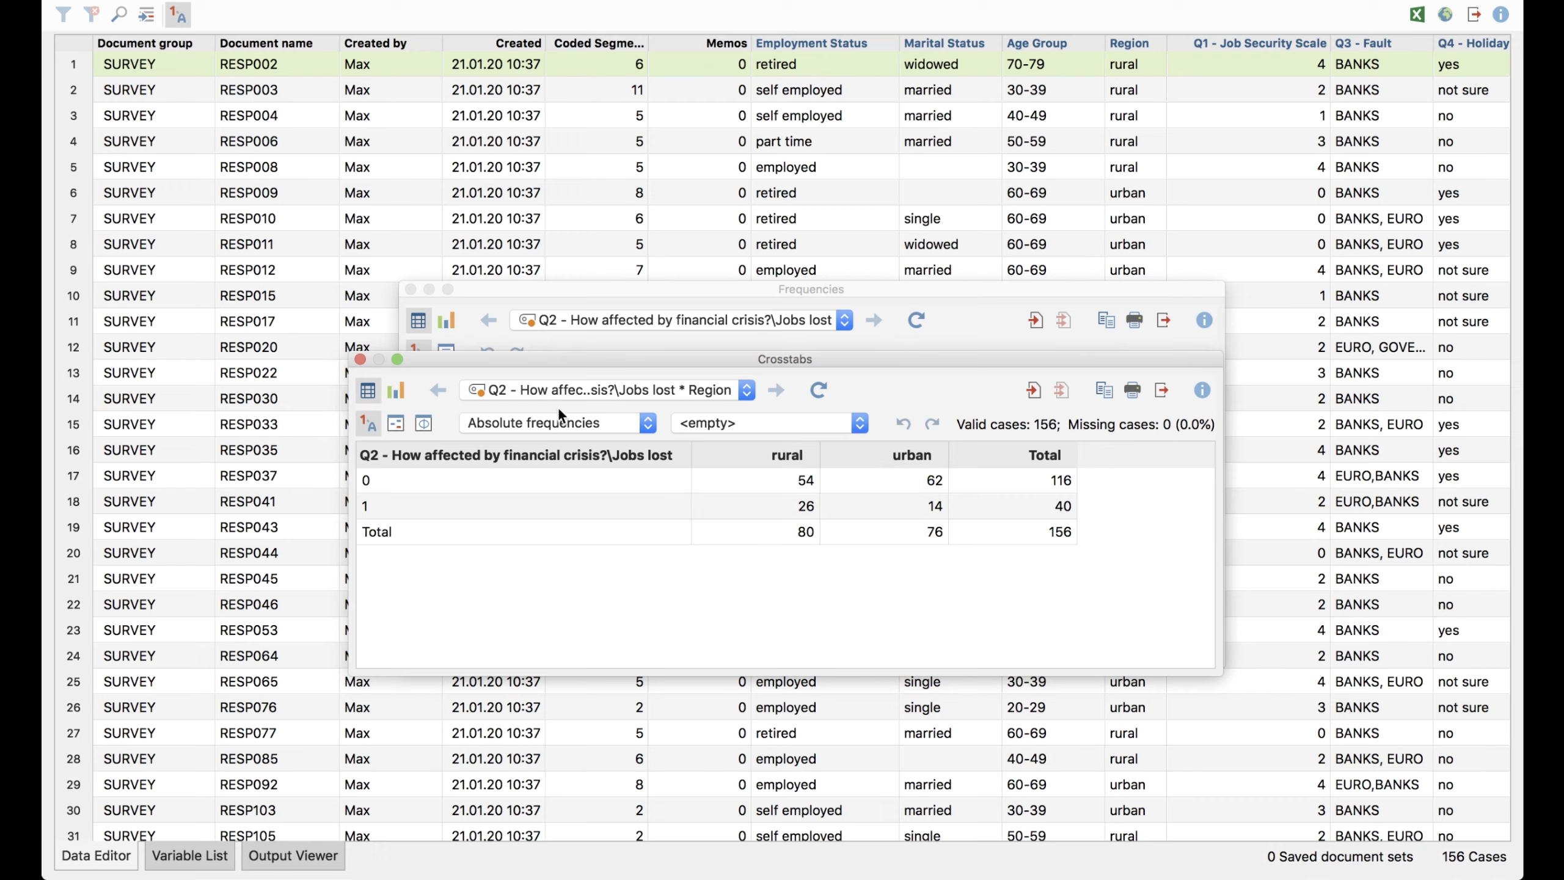
click(742, 421)
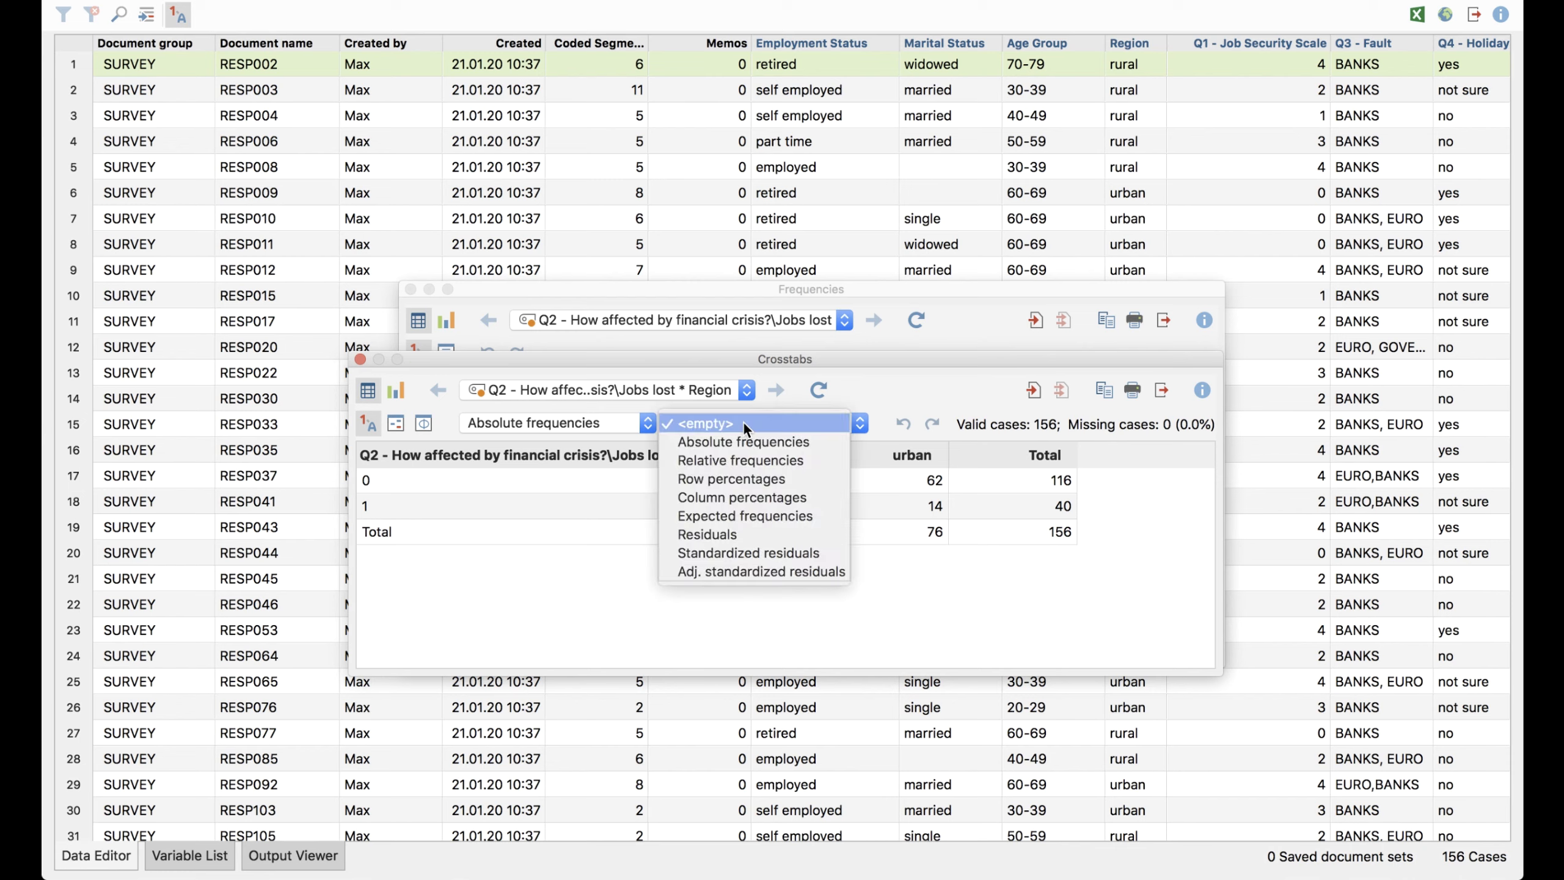
click(808, 499)
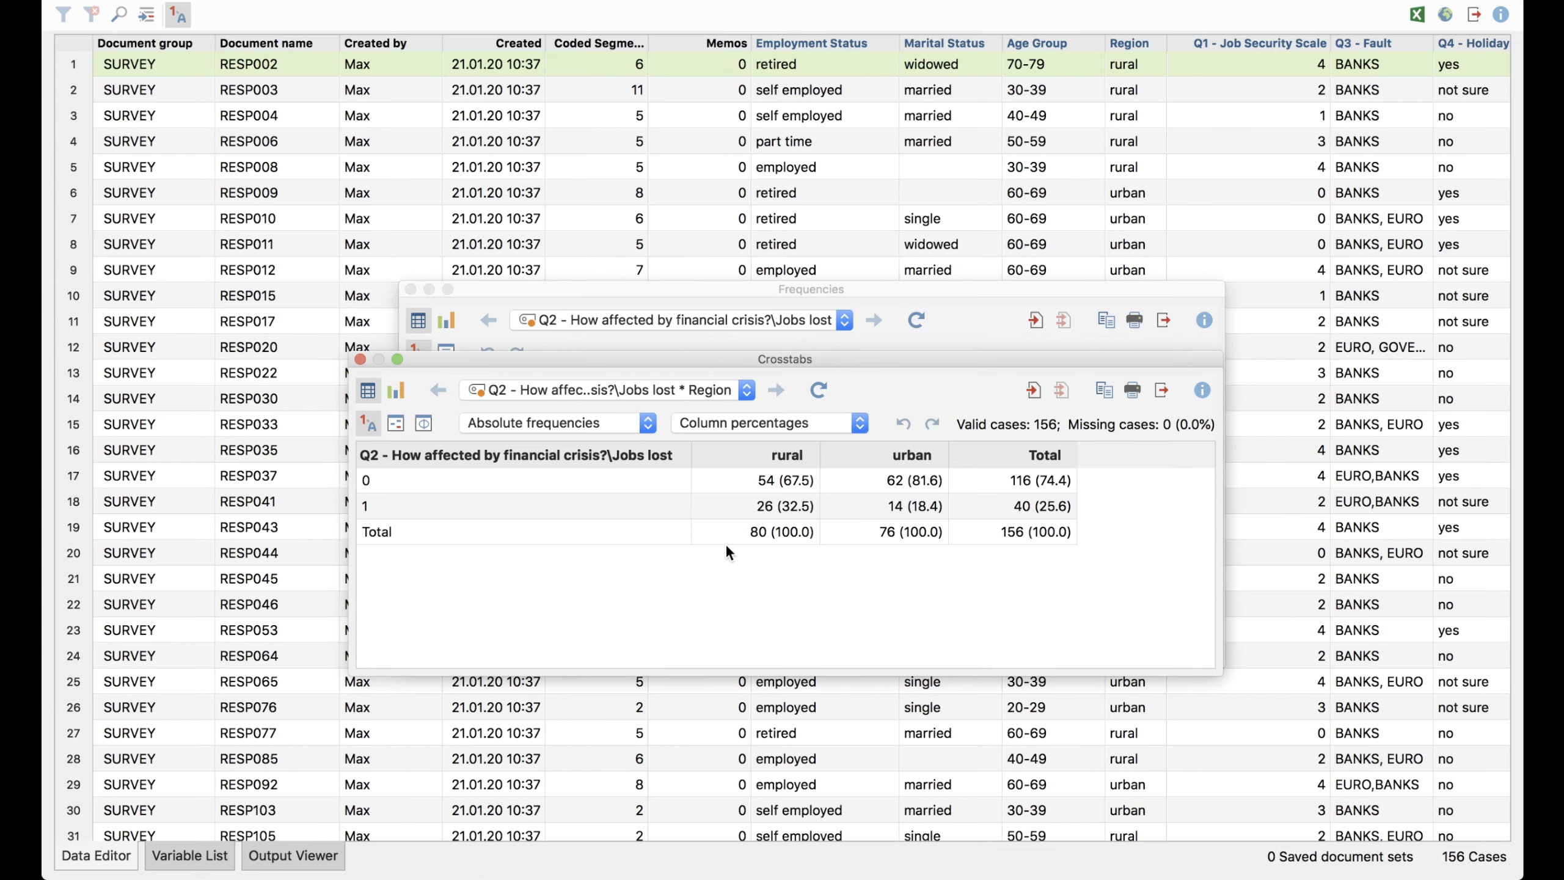
Save the rural cases with Jobs lost coded 1 as a document set, and check its full name in the list of saved document sets
click(773, 511)
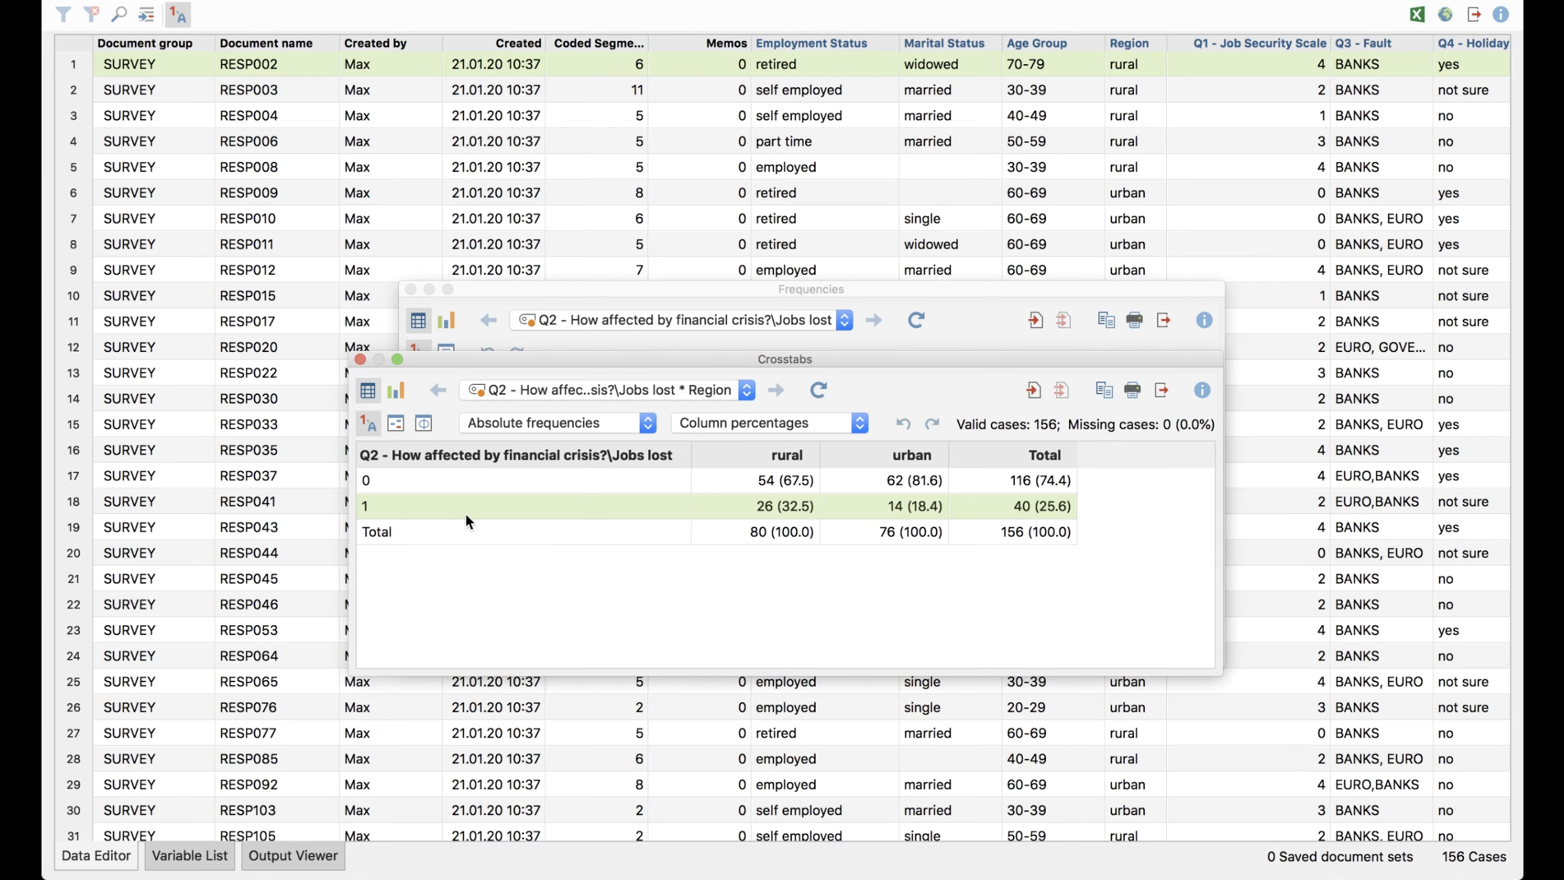
right_click(740, 512)
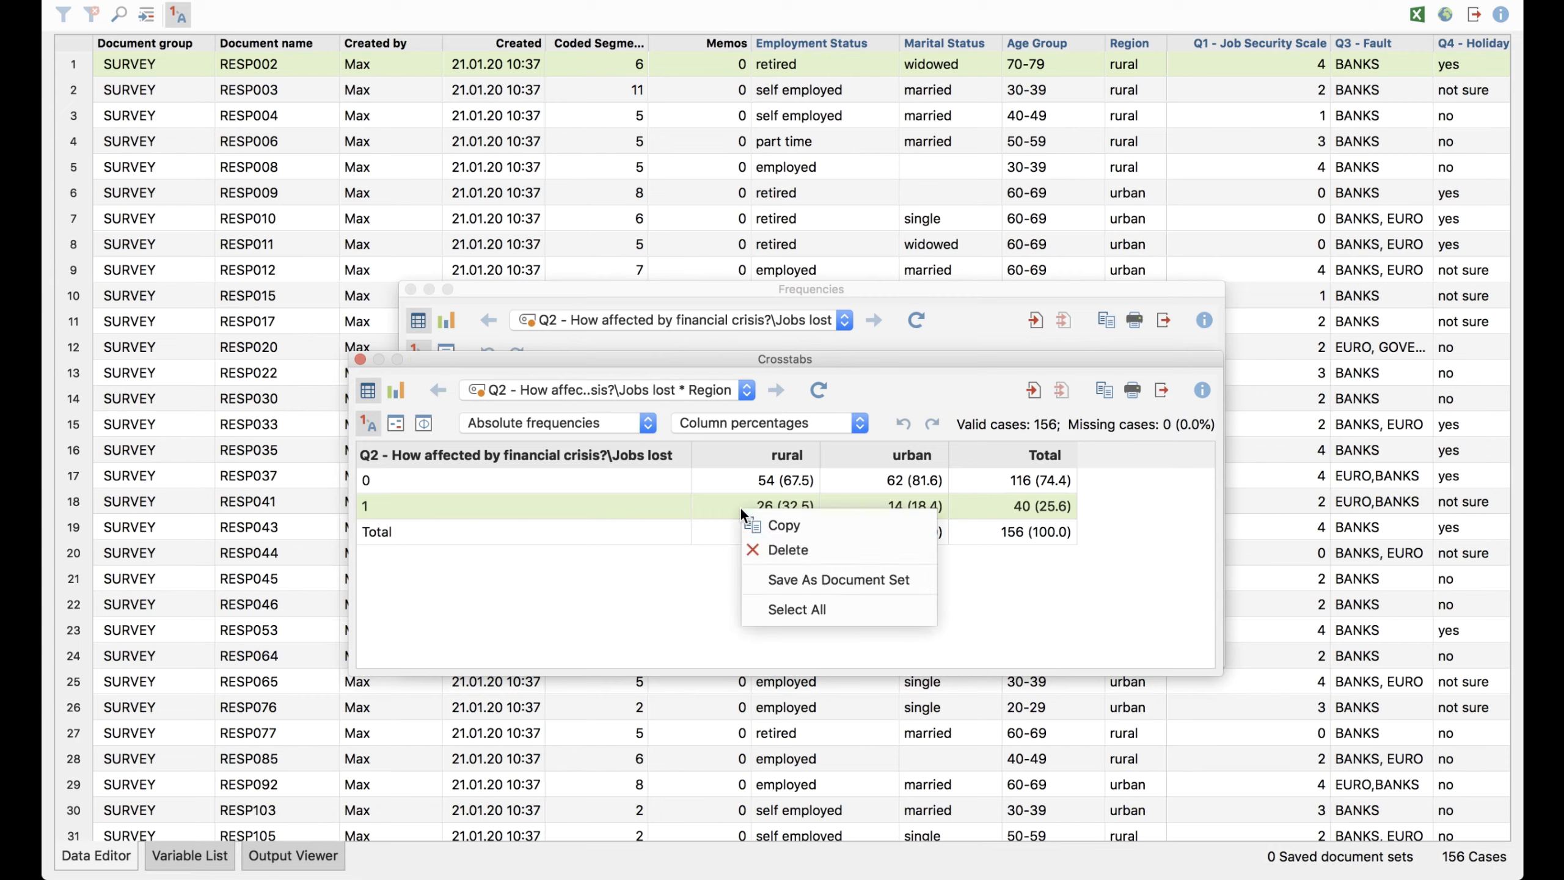
click(909, 582)
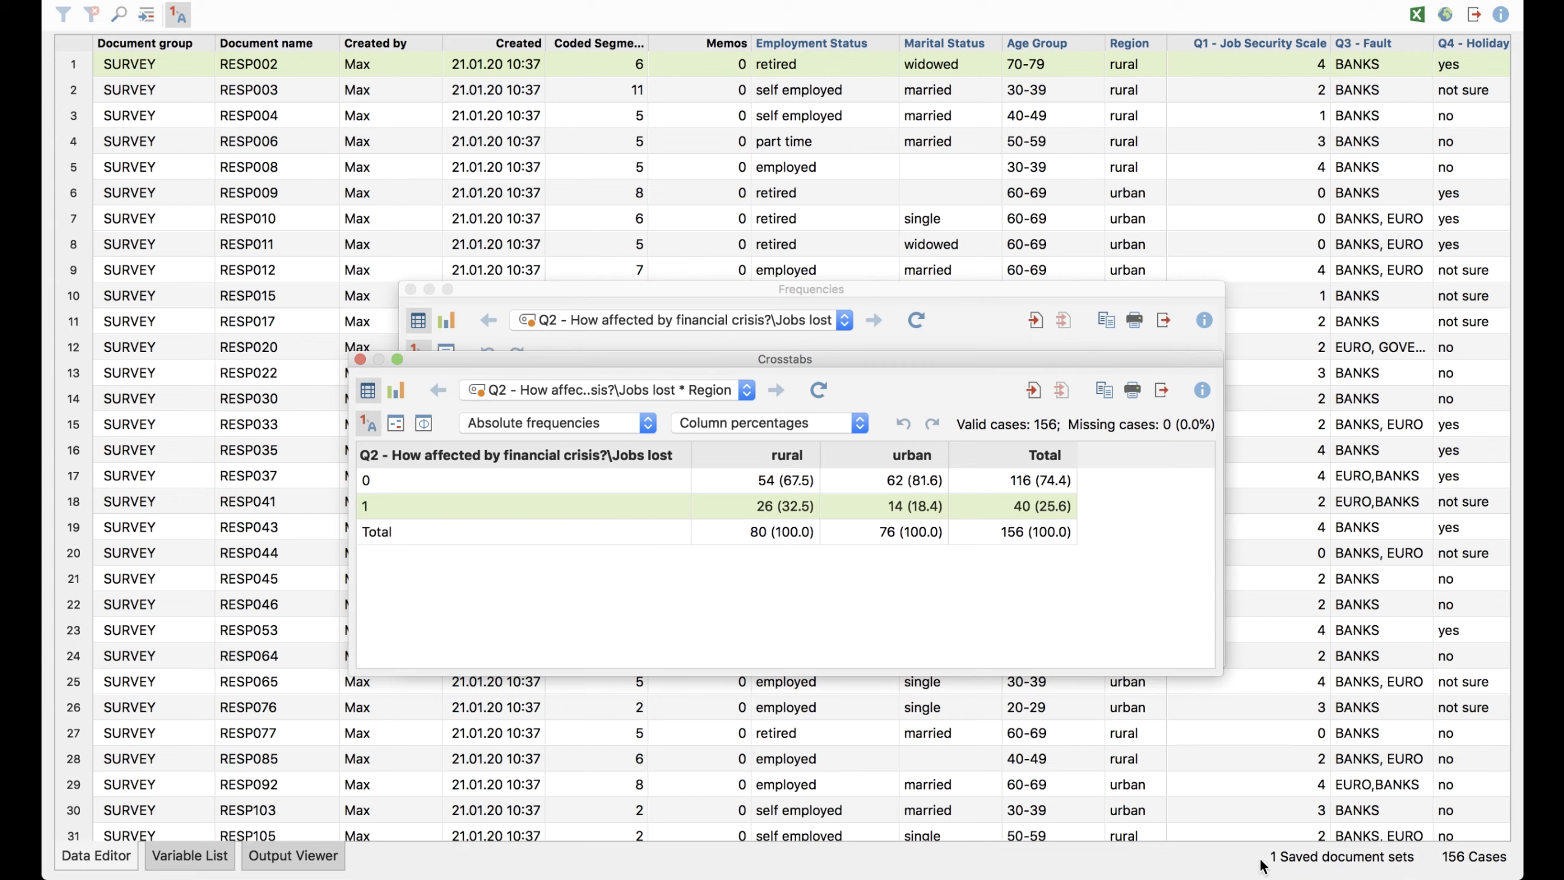
click(1318, 858)
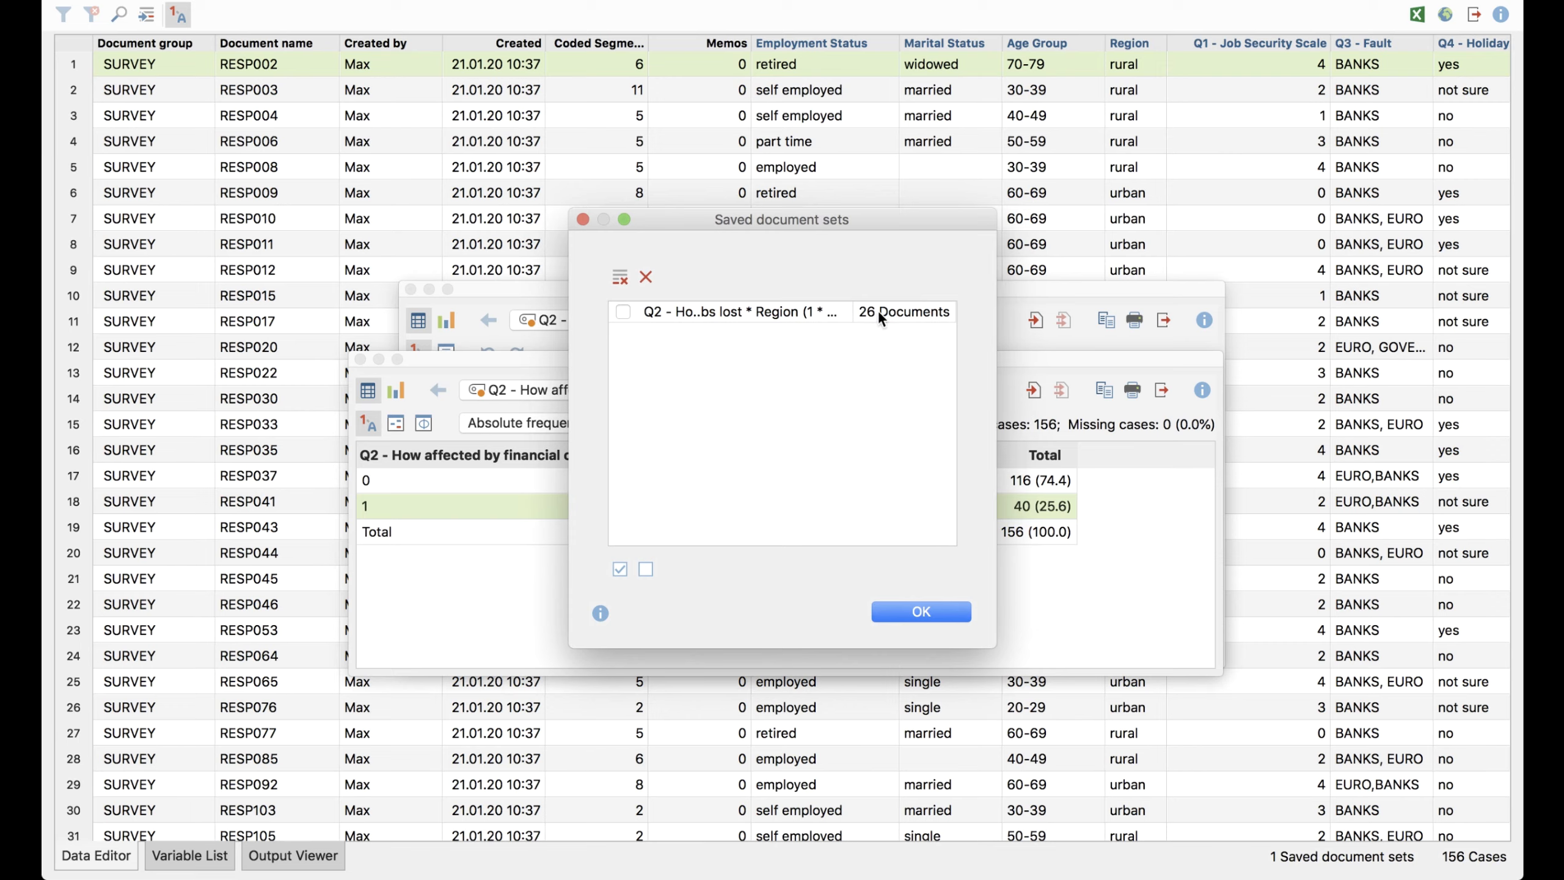
drag(998, 342, 1042, 335)
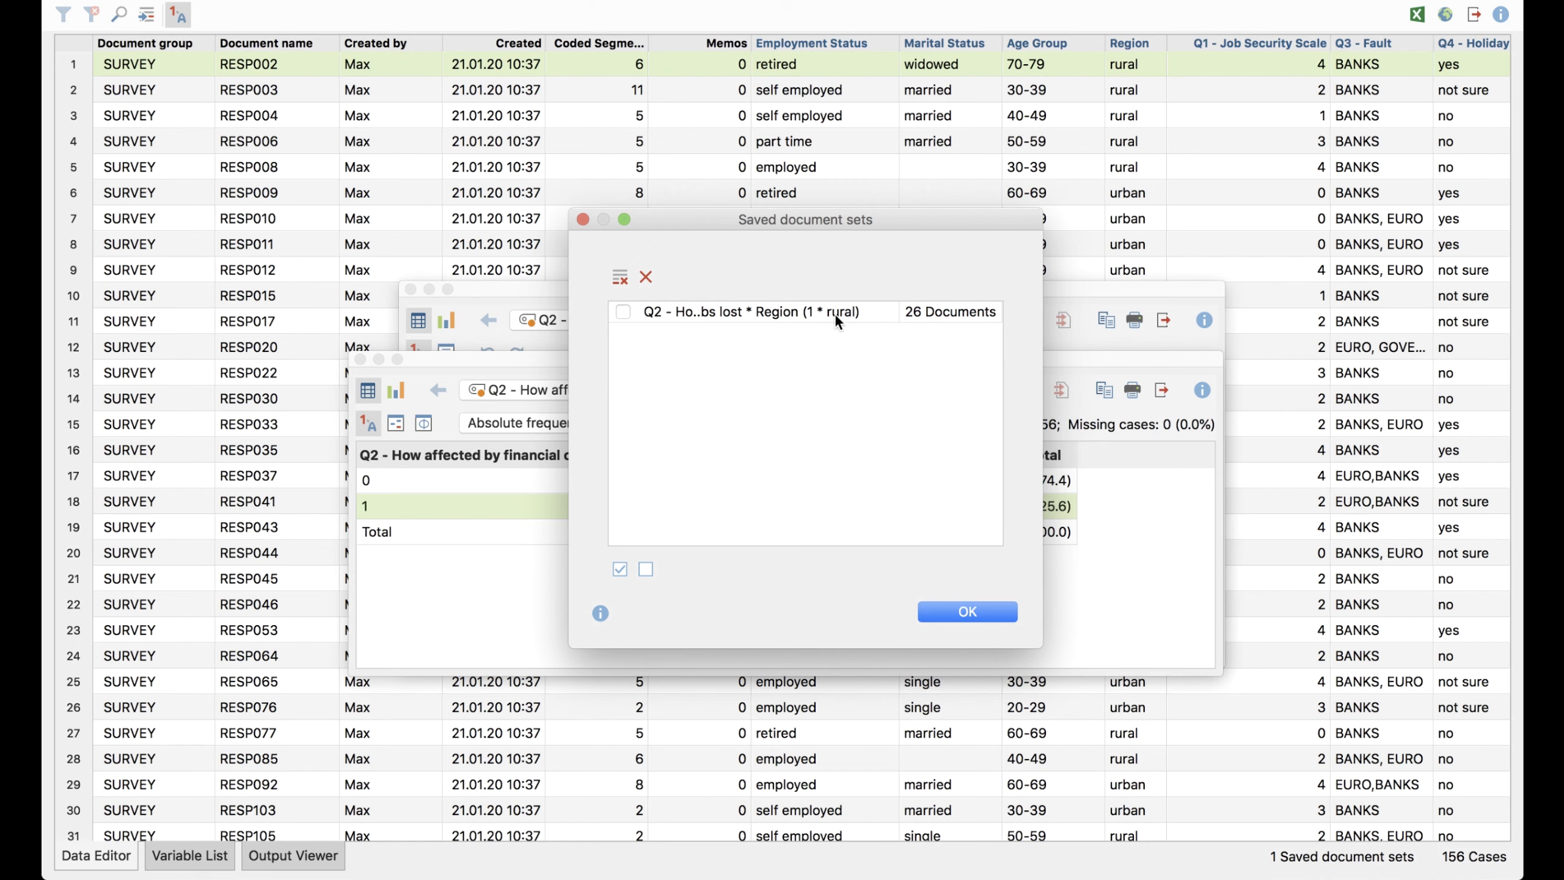
click(941, 614)
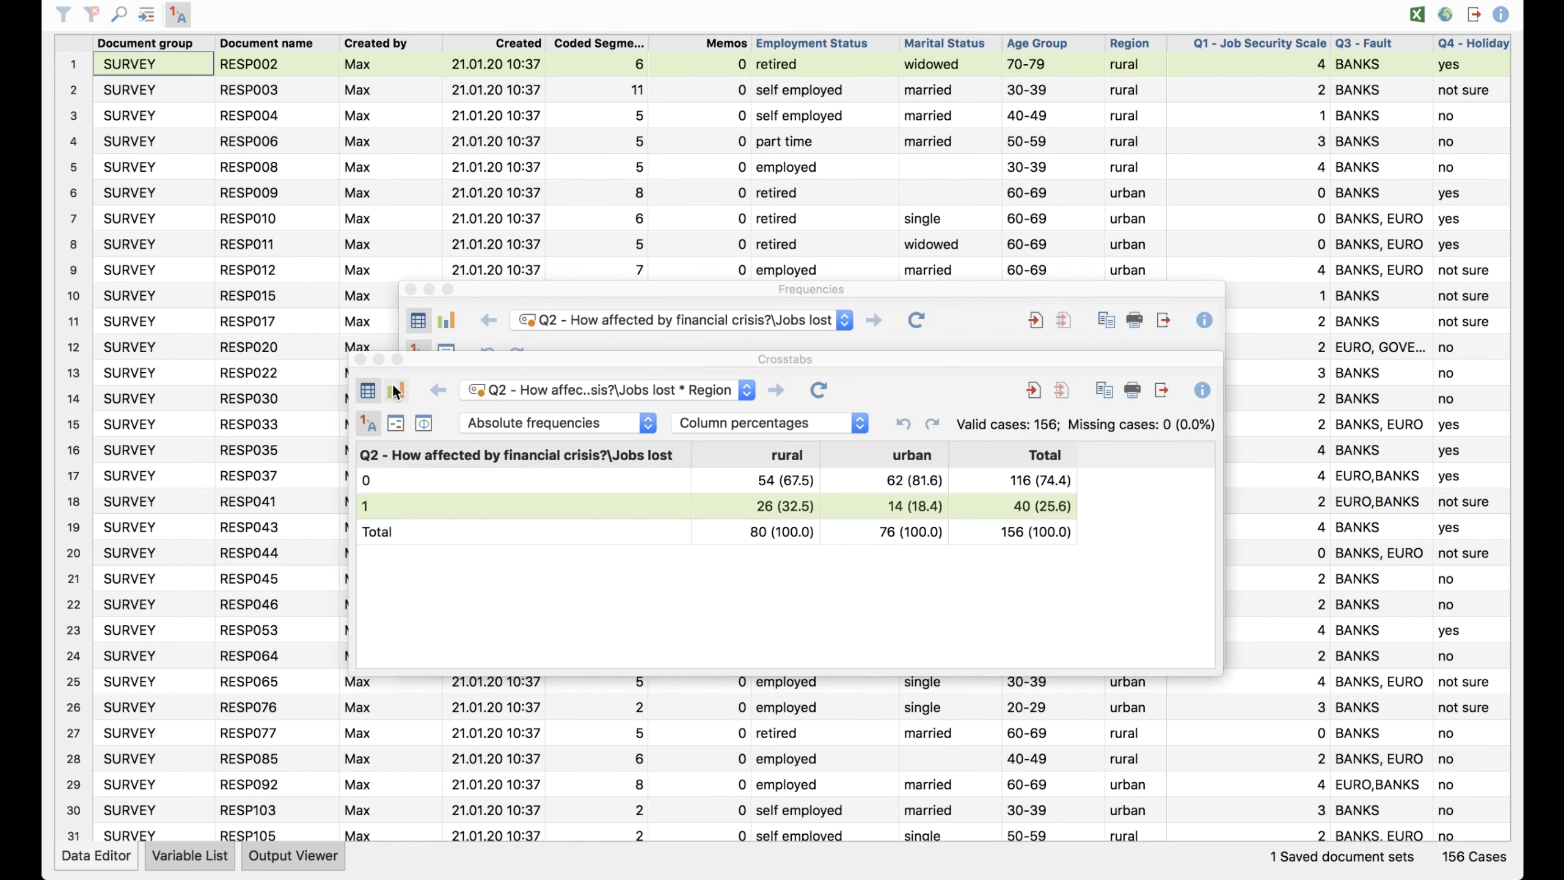
Close both results windows and quit MAXQDA Stats, creating the saved document set in the project without updating or inserting document variables
click(360, 359)
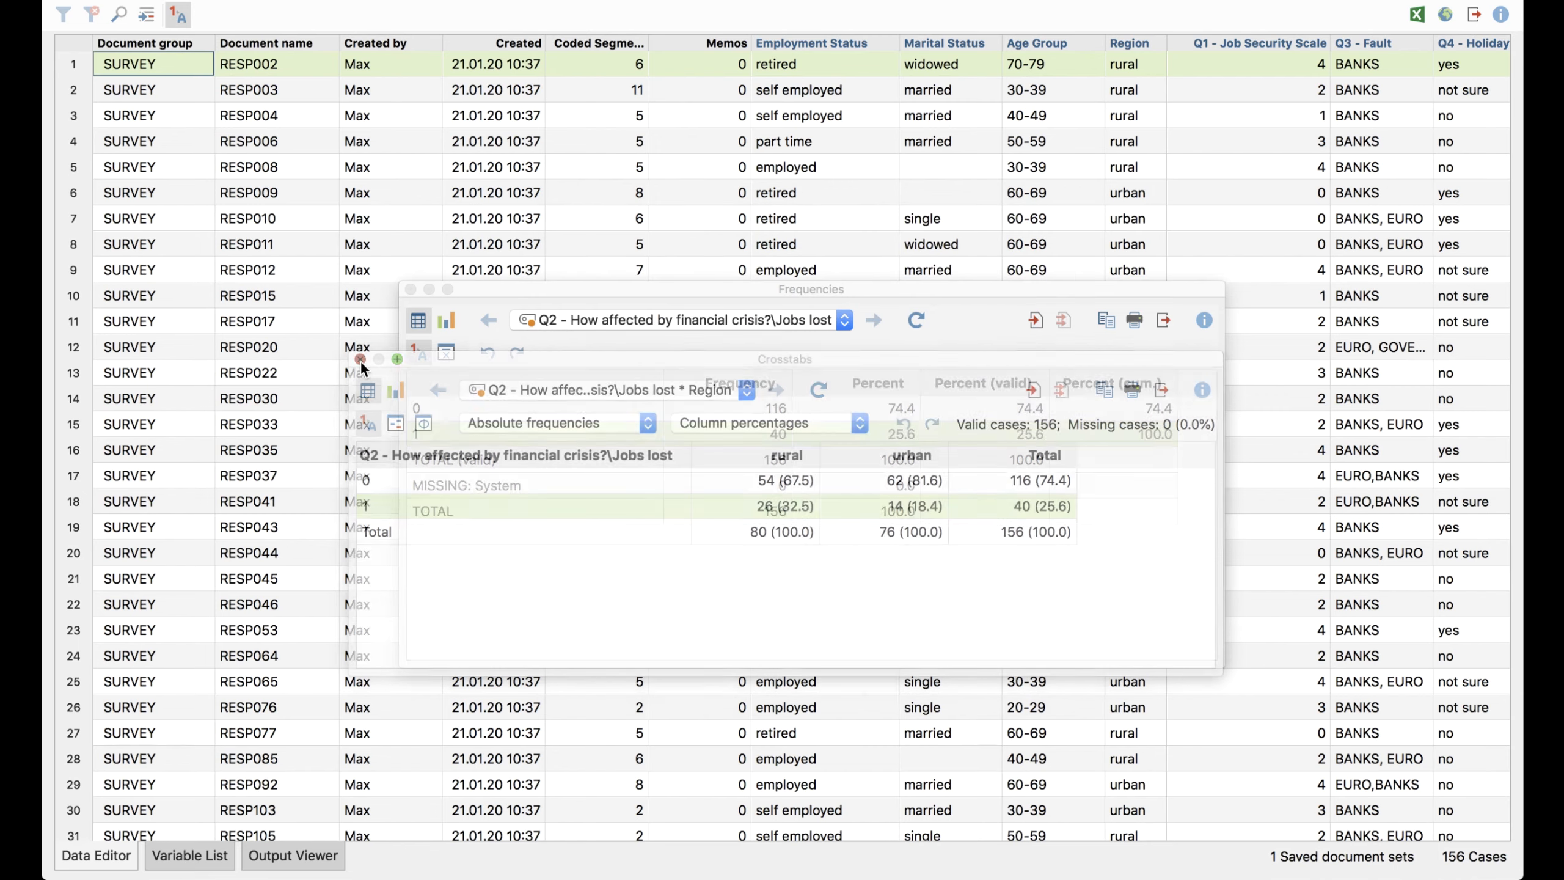
click(411, 289)
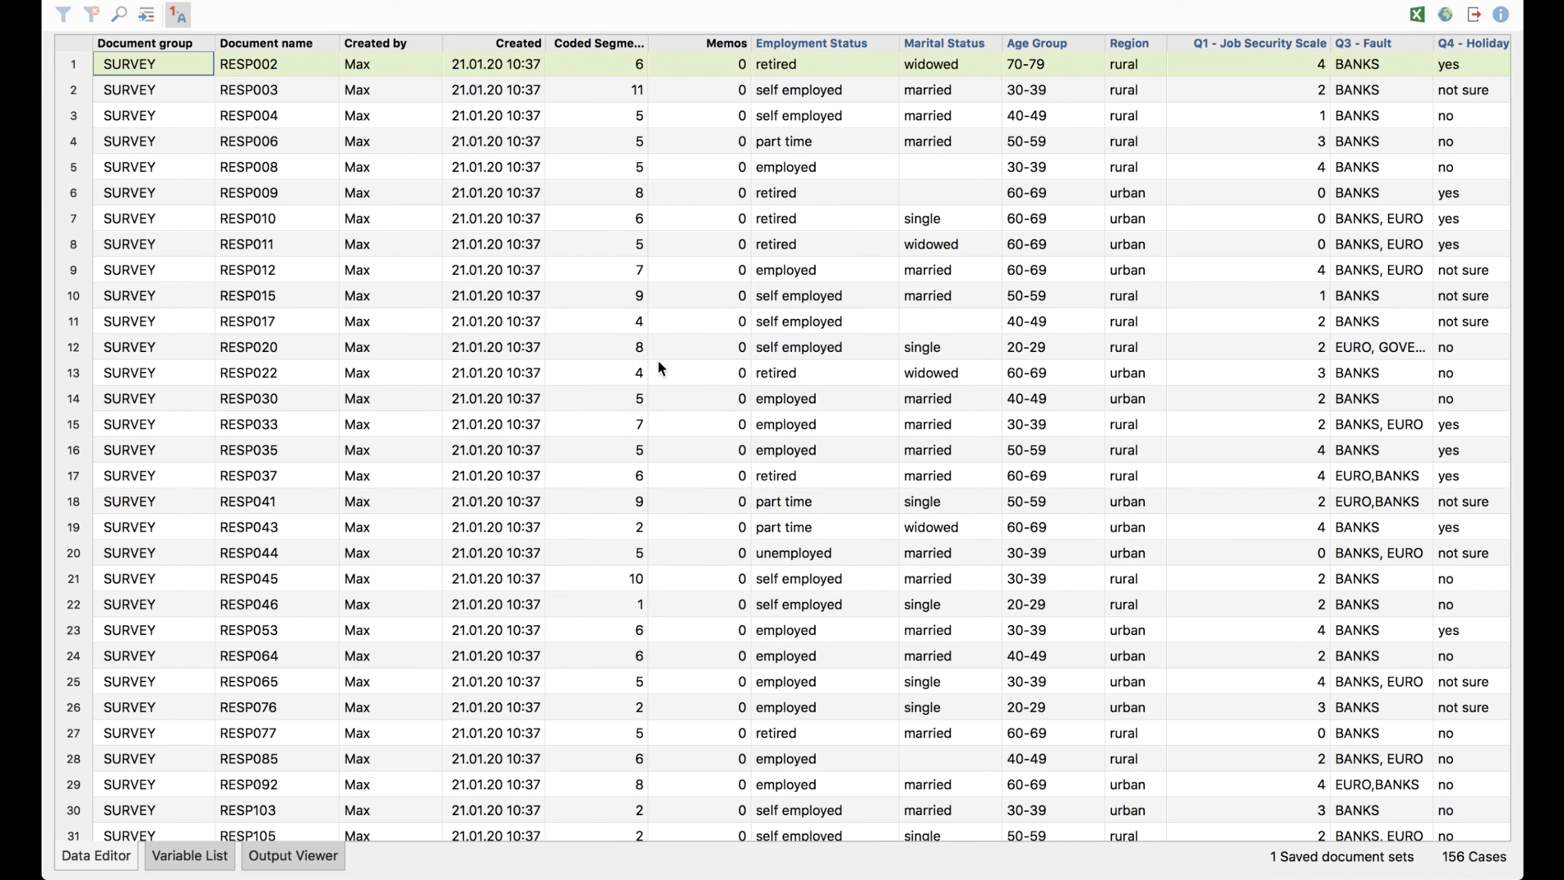
click(60, 1)
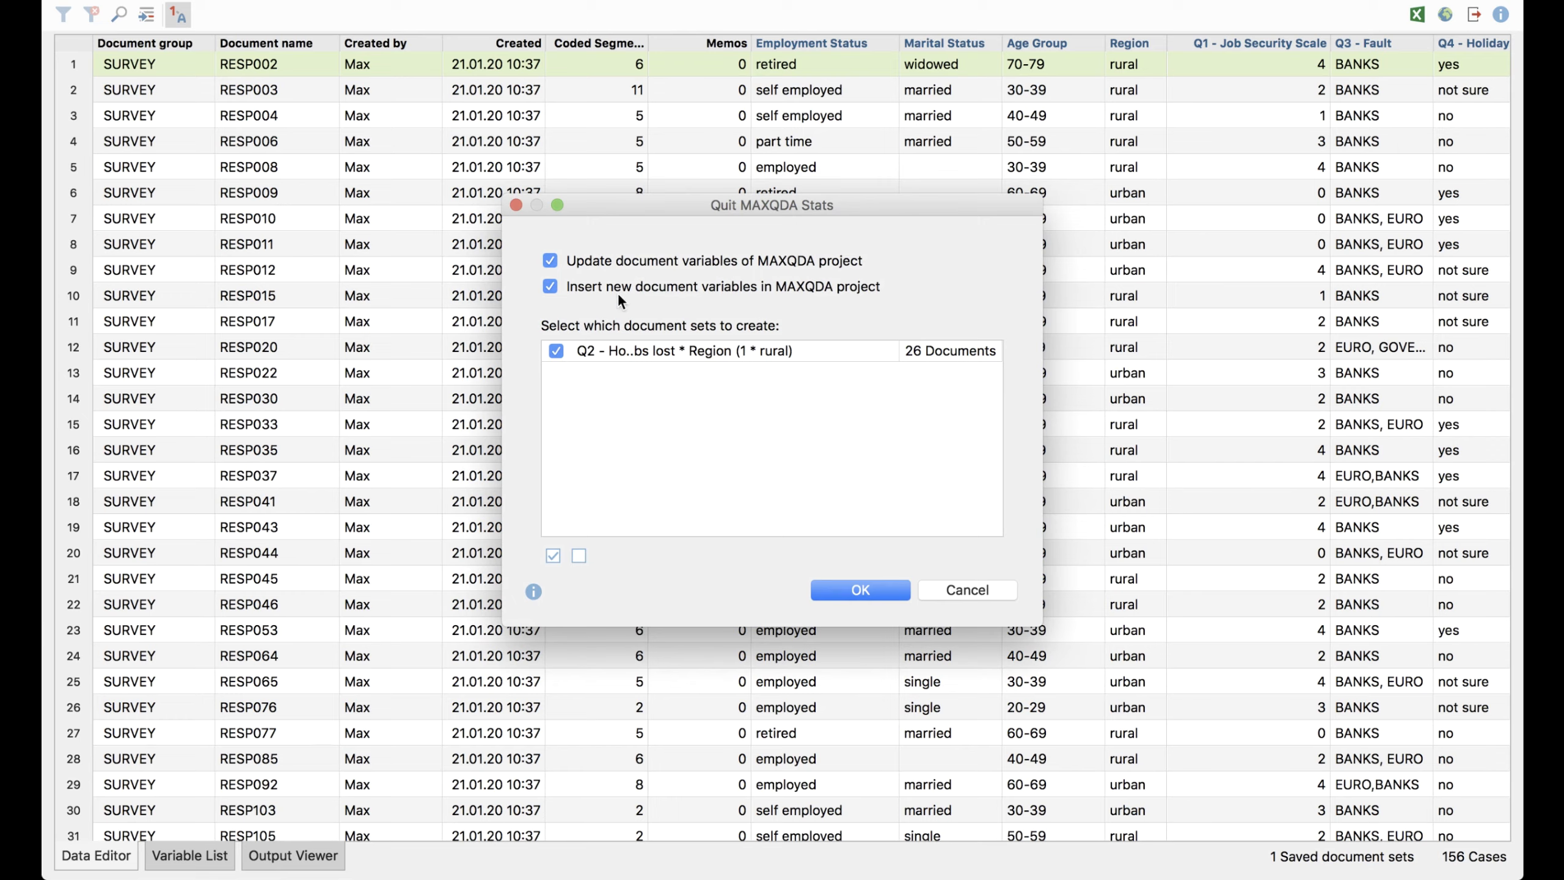
click(551, 259)
click(551, 287)
click(850, 590)
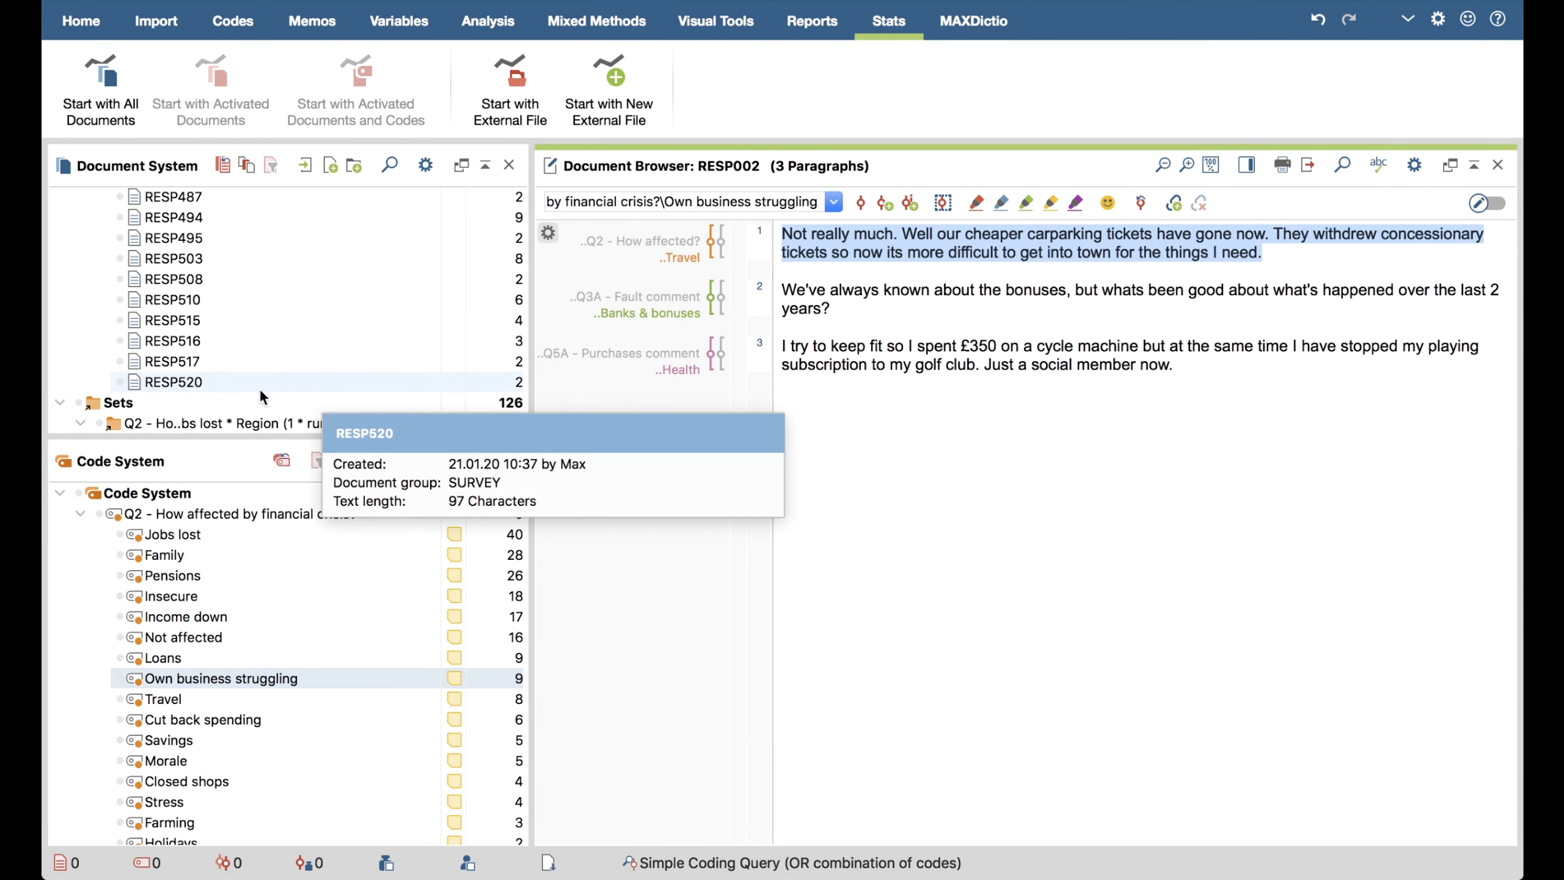
In MAXQDA's Document System, browse the documents of the Jobs lost * Region (1 * rural) set and activate the whole set
scroll(198, 401, down, 3)
scroll(198, 401, down, 2)
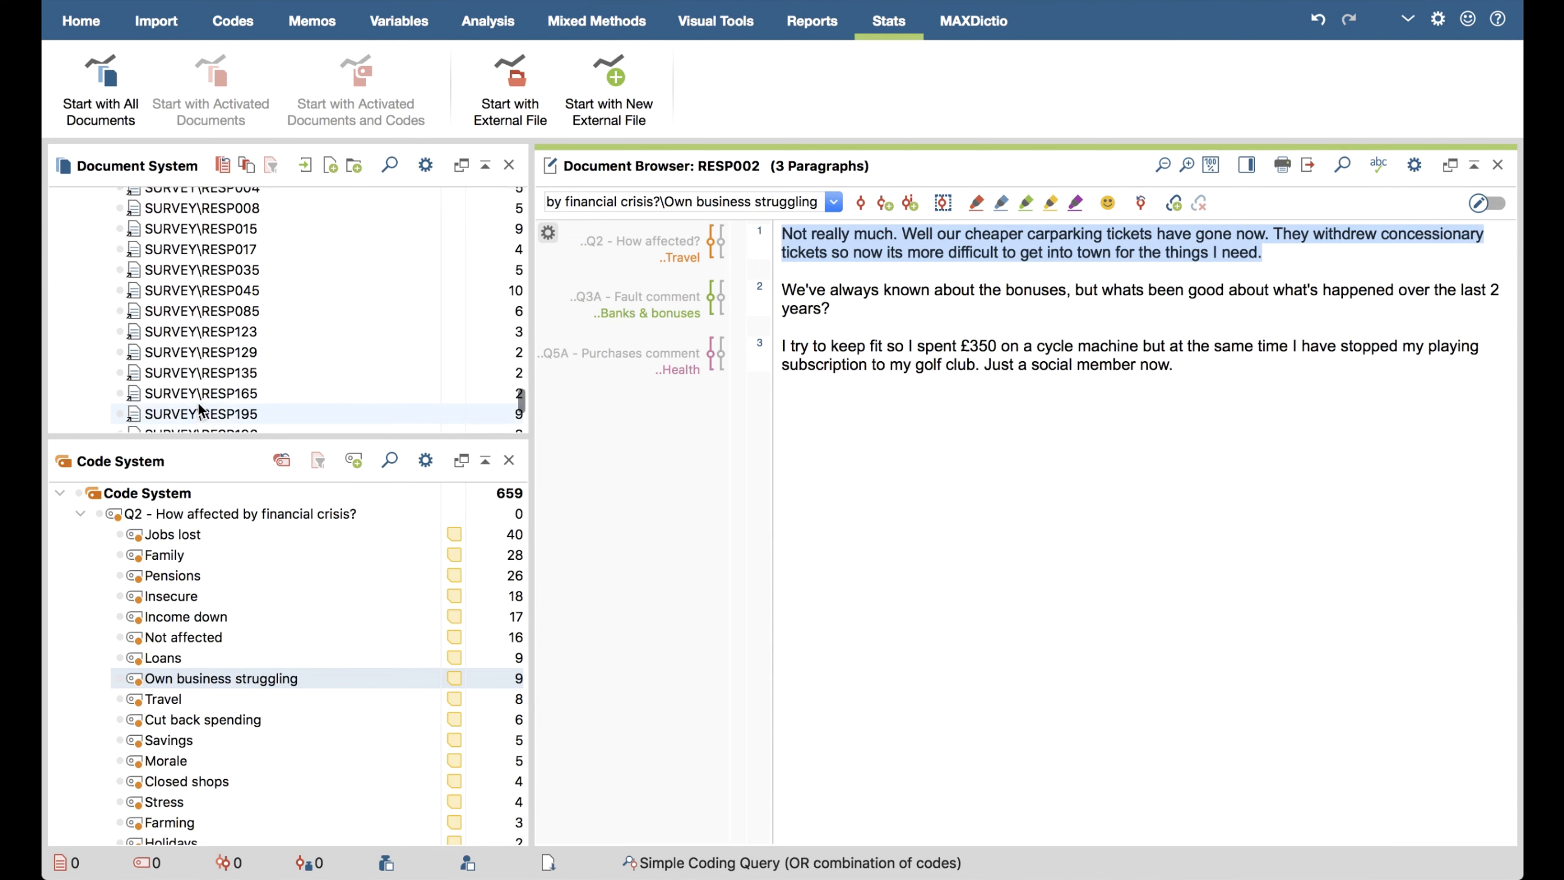
scroll(198, 401, up, 5)
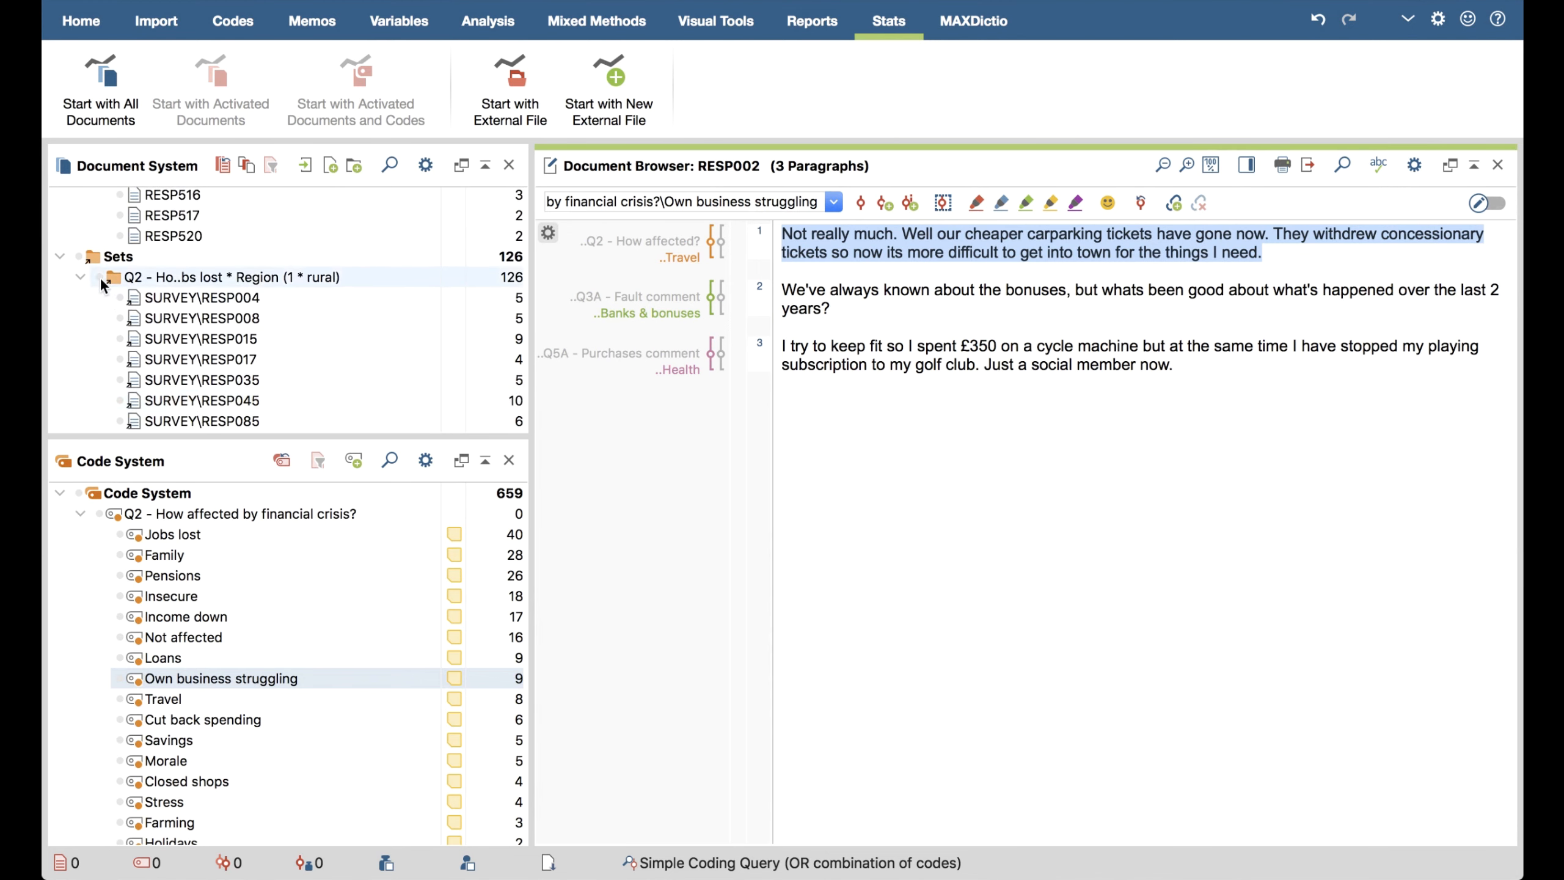
click(100, 277)
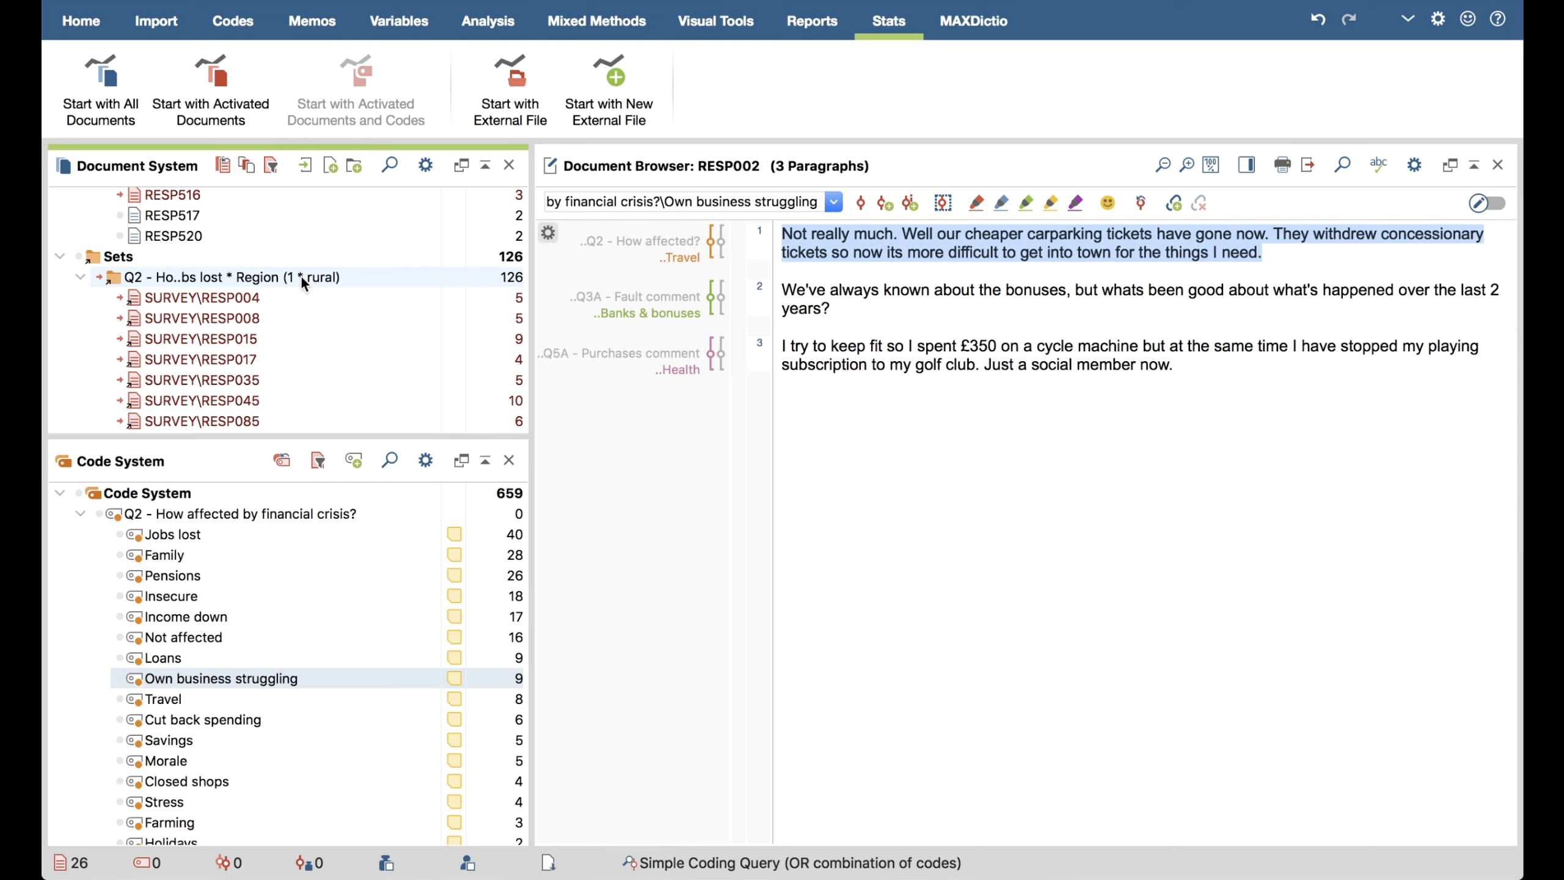
scroll(300, 276, down, 2)
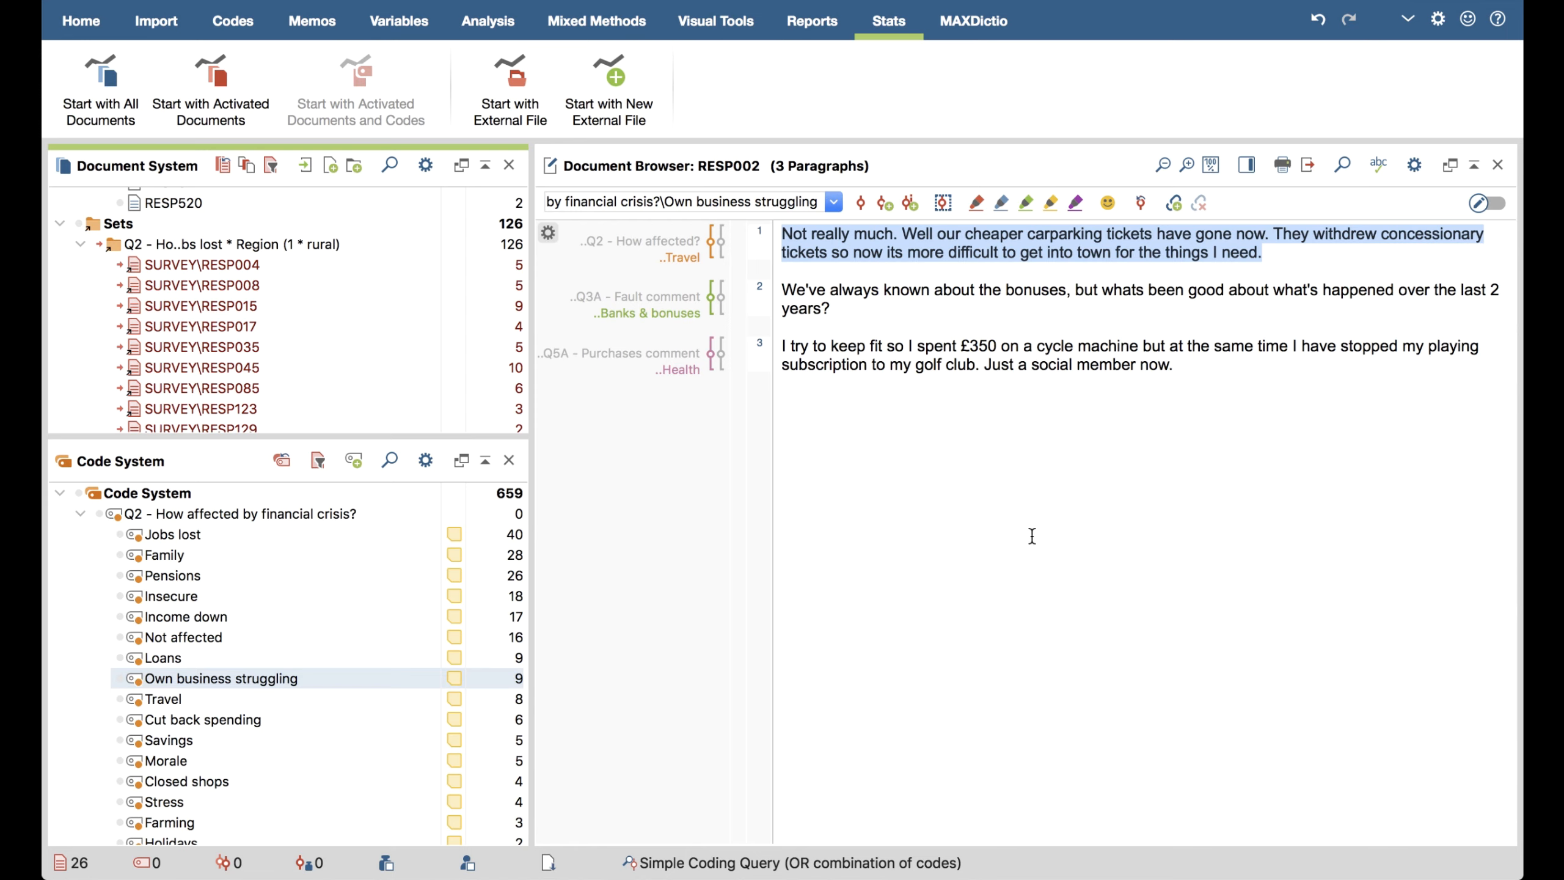
Start MAXQDA Stats with the external file Scale Analysis - 120 cases.sav, and review the labels of item1 and item2 in the Variable List
click(534, 105)
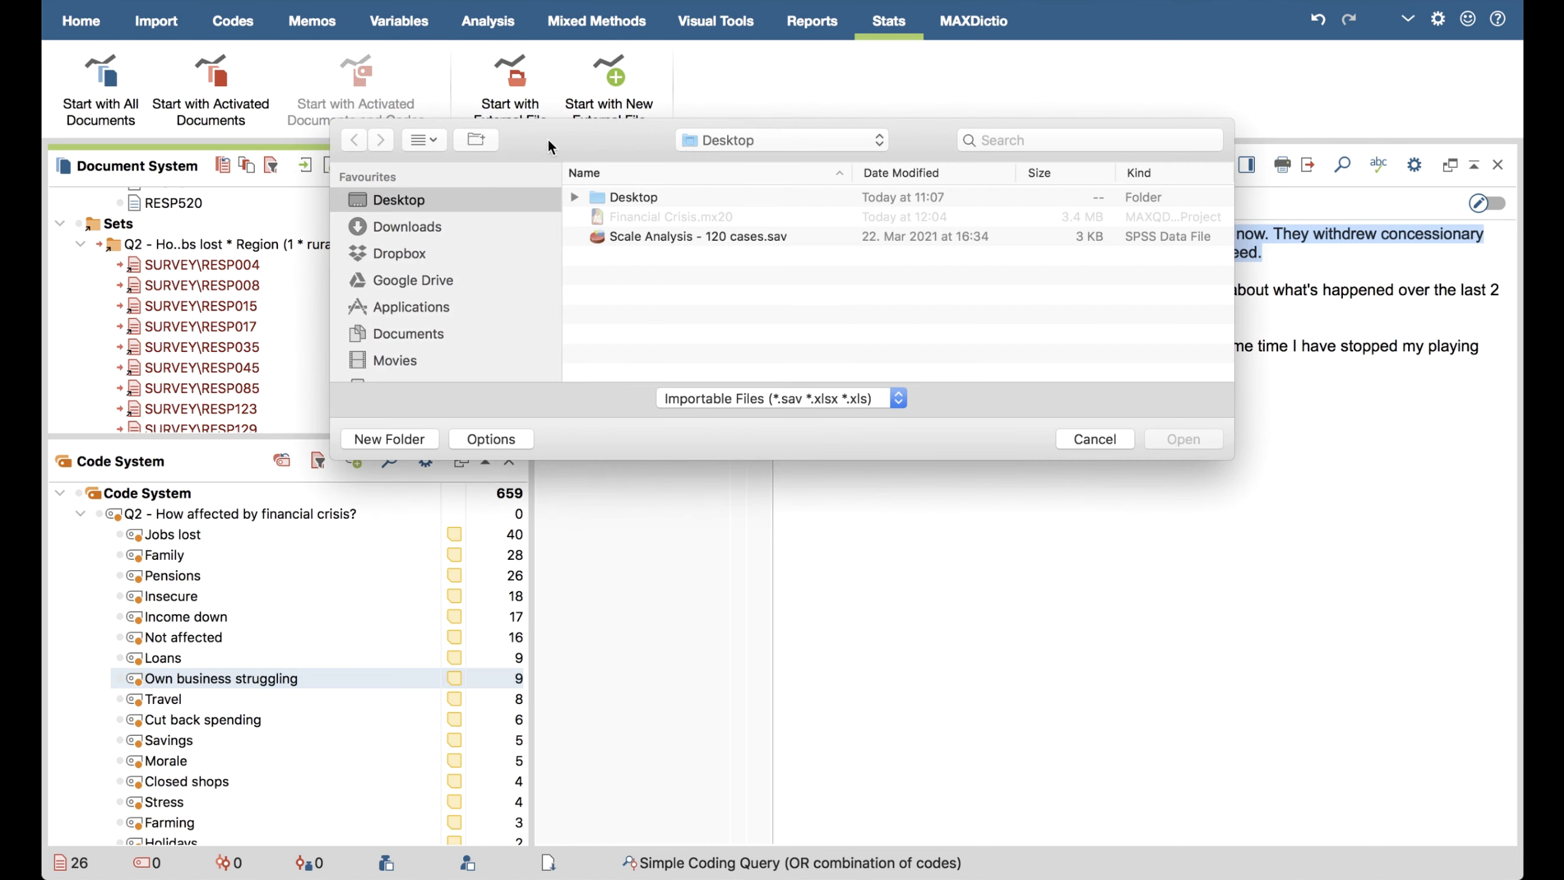
double_click(663, 237)
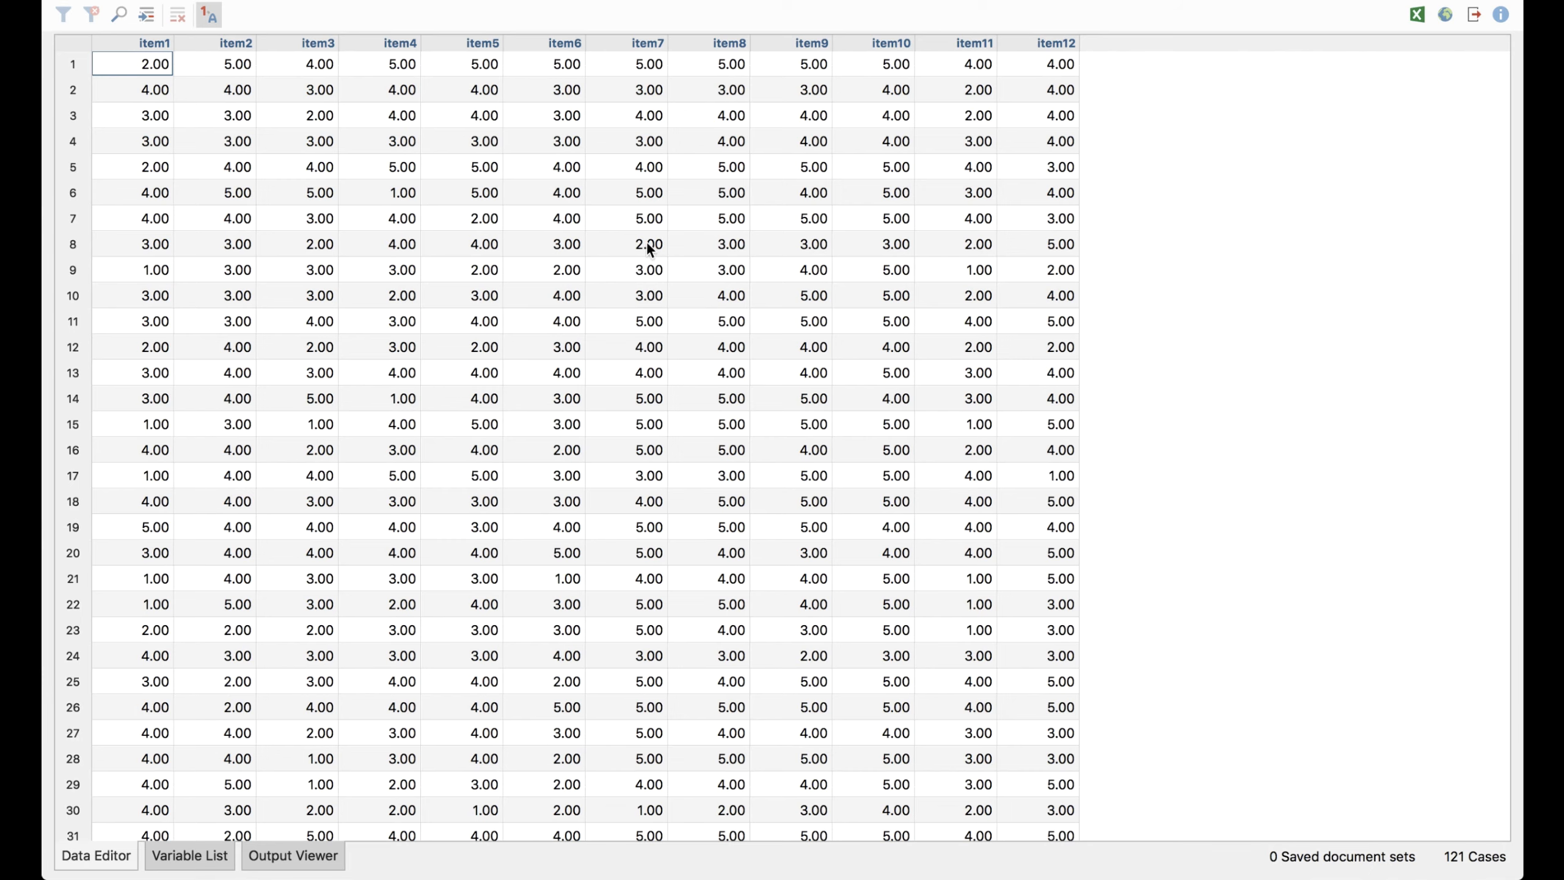
click(191, 856)
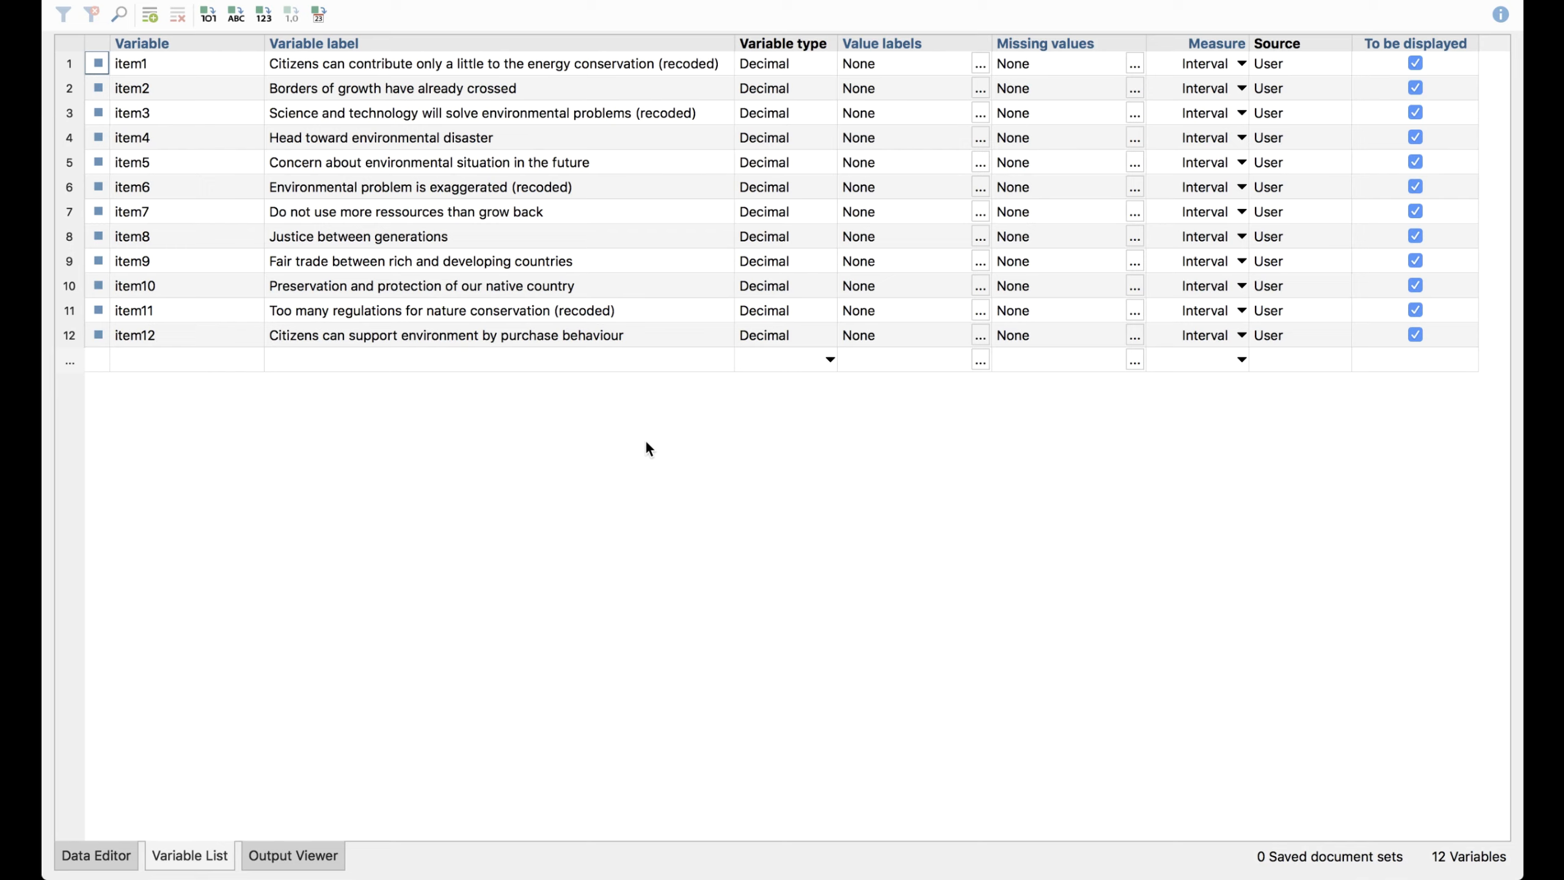
click(474, 67)
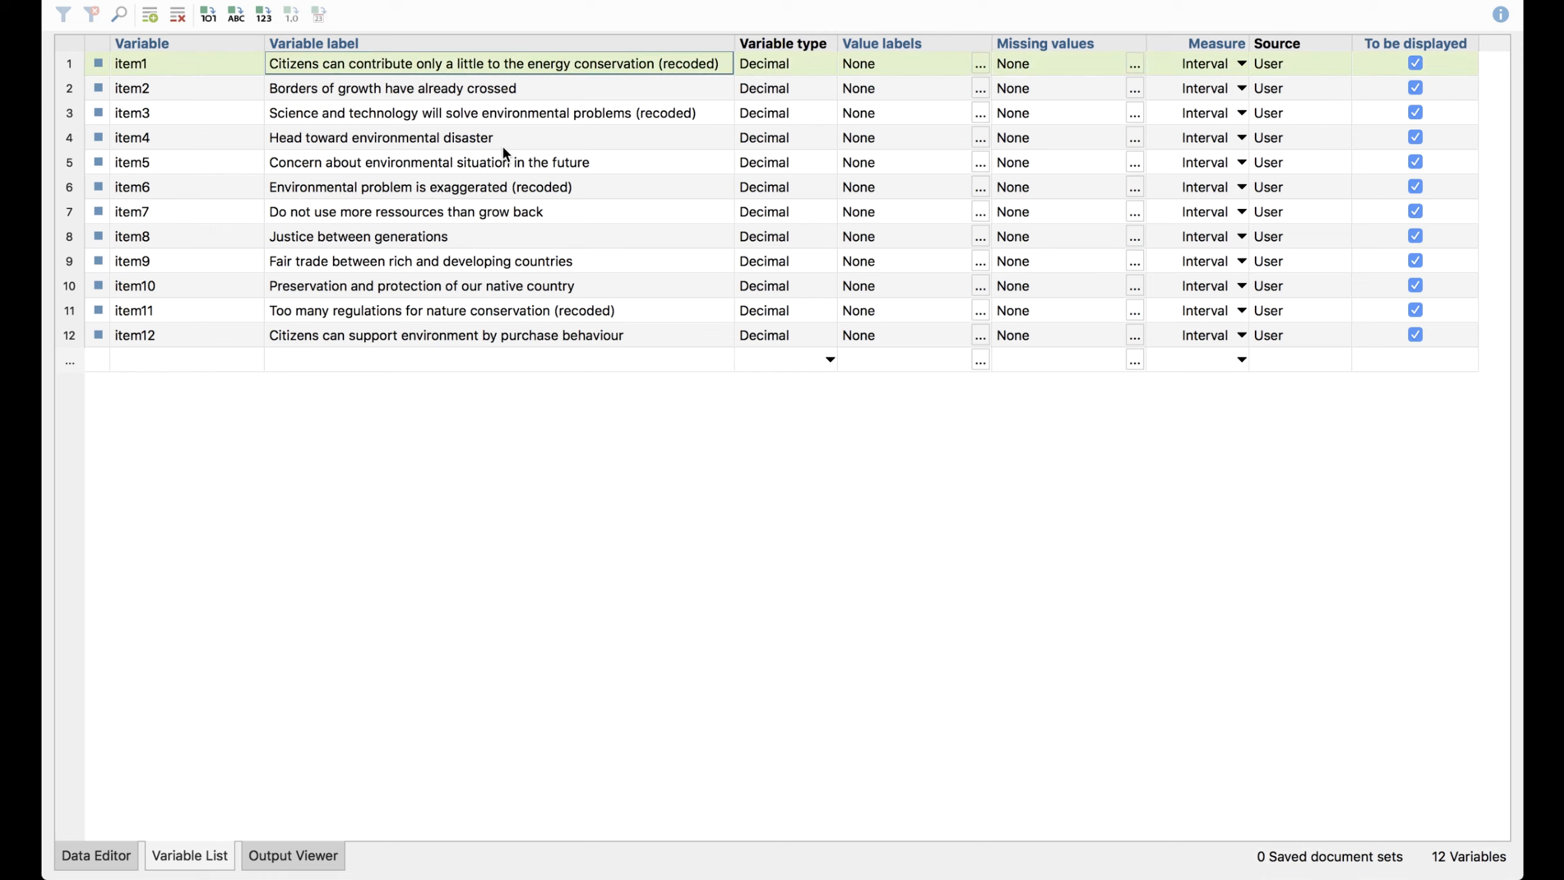
click(475, 97)
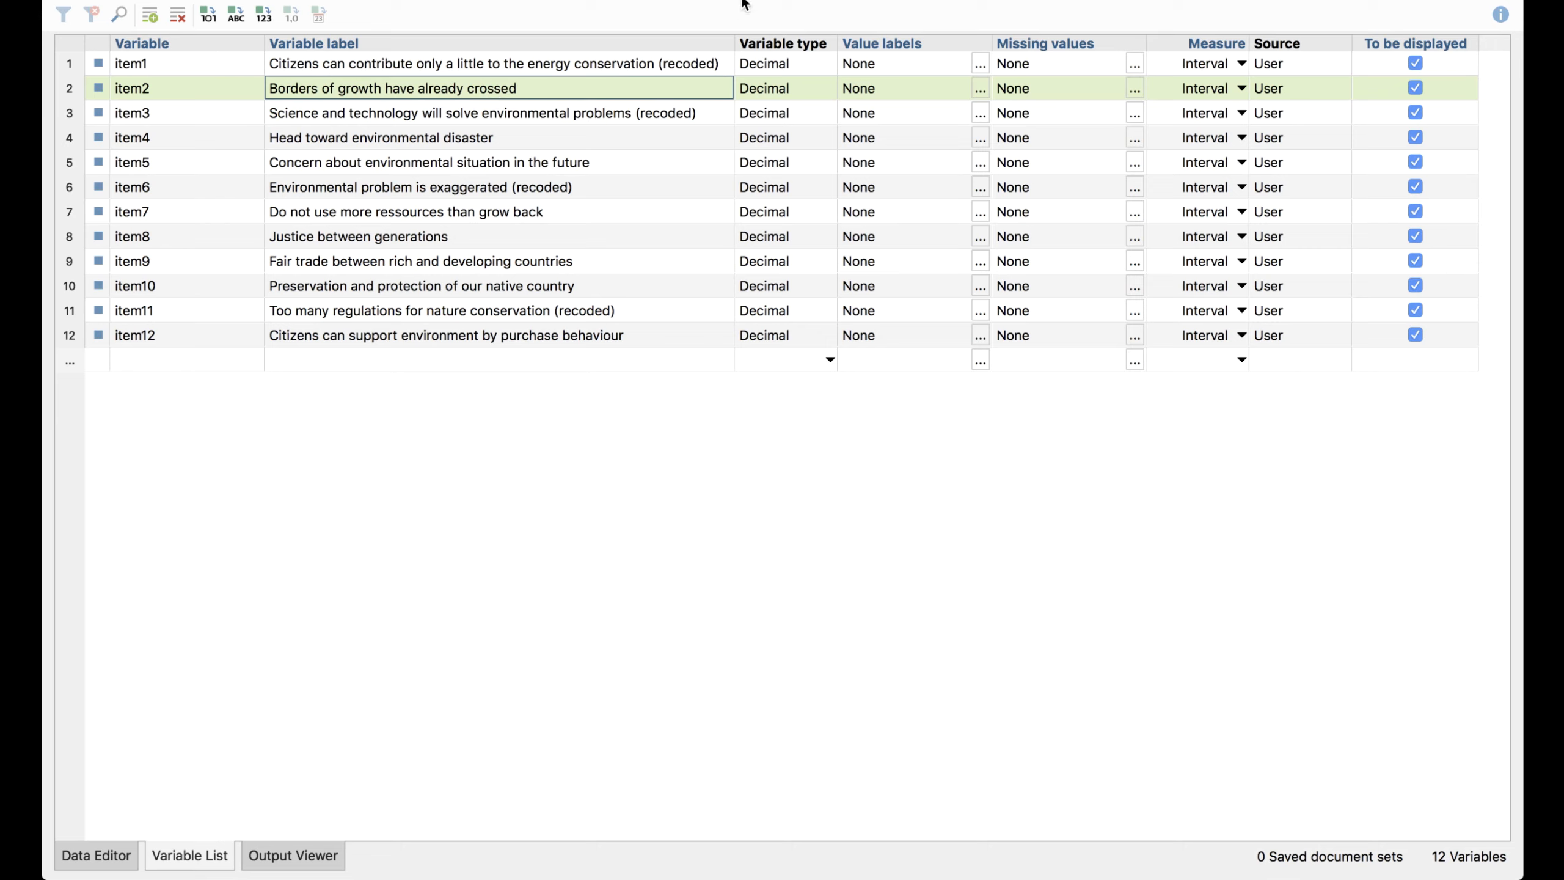
Run a reliability analysis (Cronbach's Alpha) on all twelve items, item1 to item12, and widen the Item column of the results
click(794, 0)
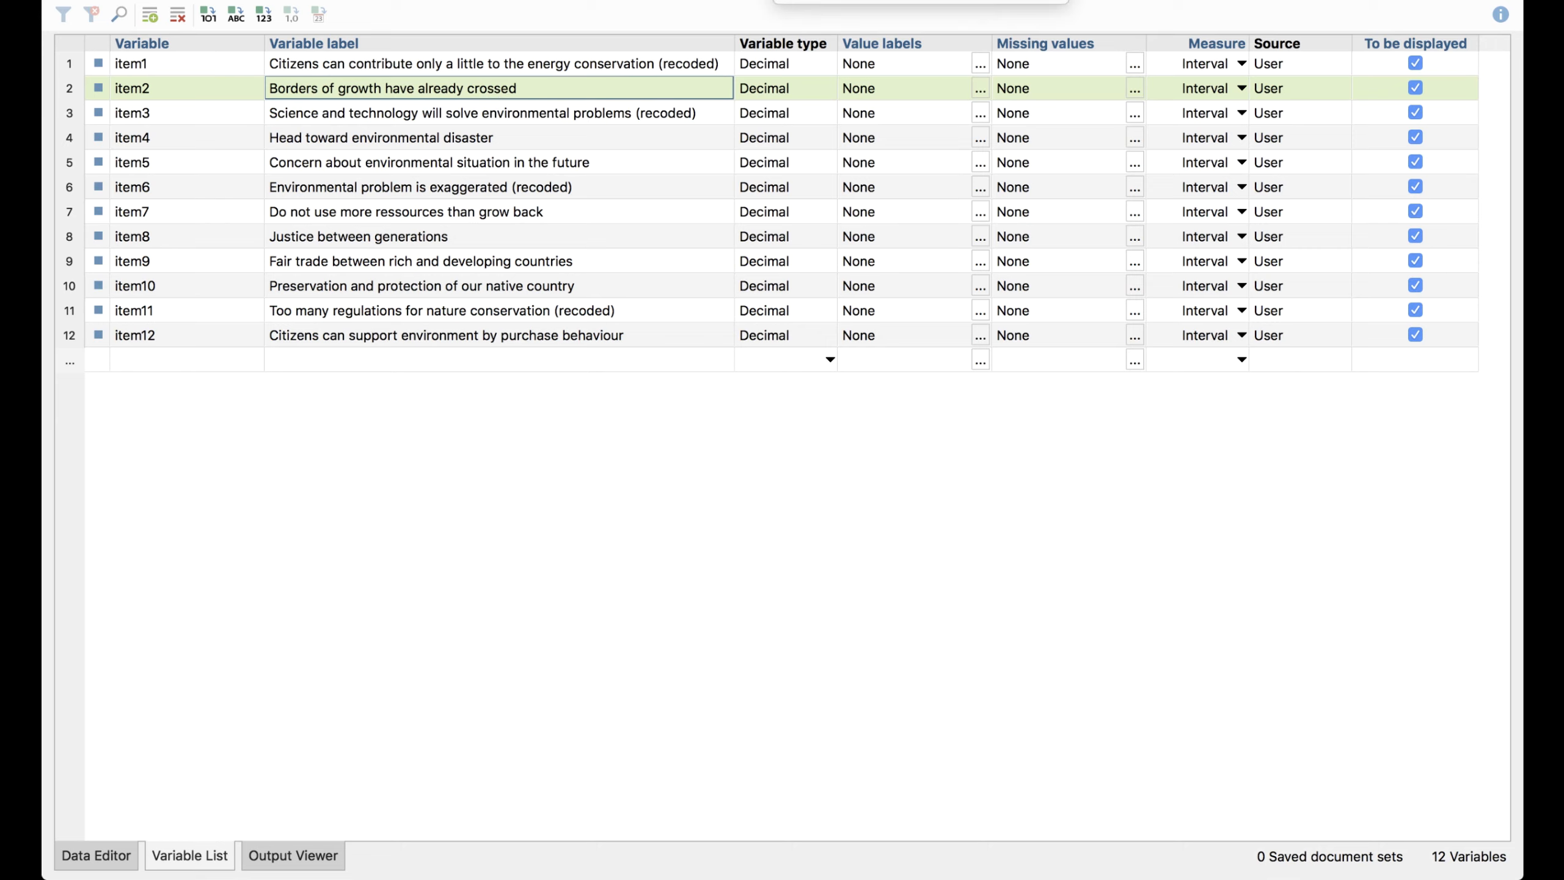
click(841, 3)
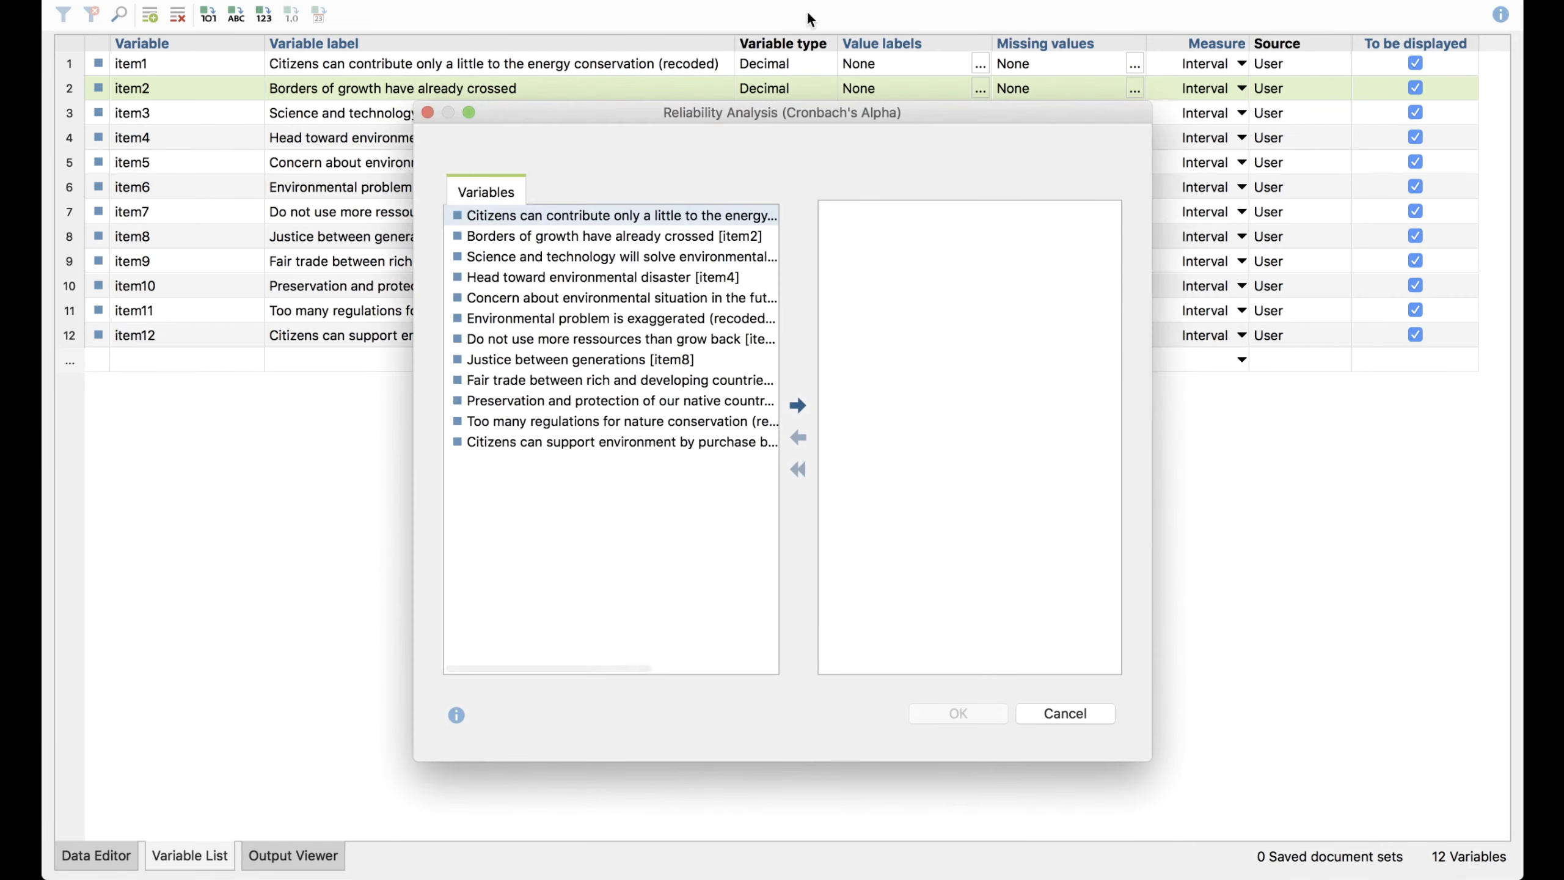
shift+click(586, 448)
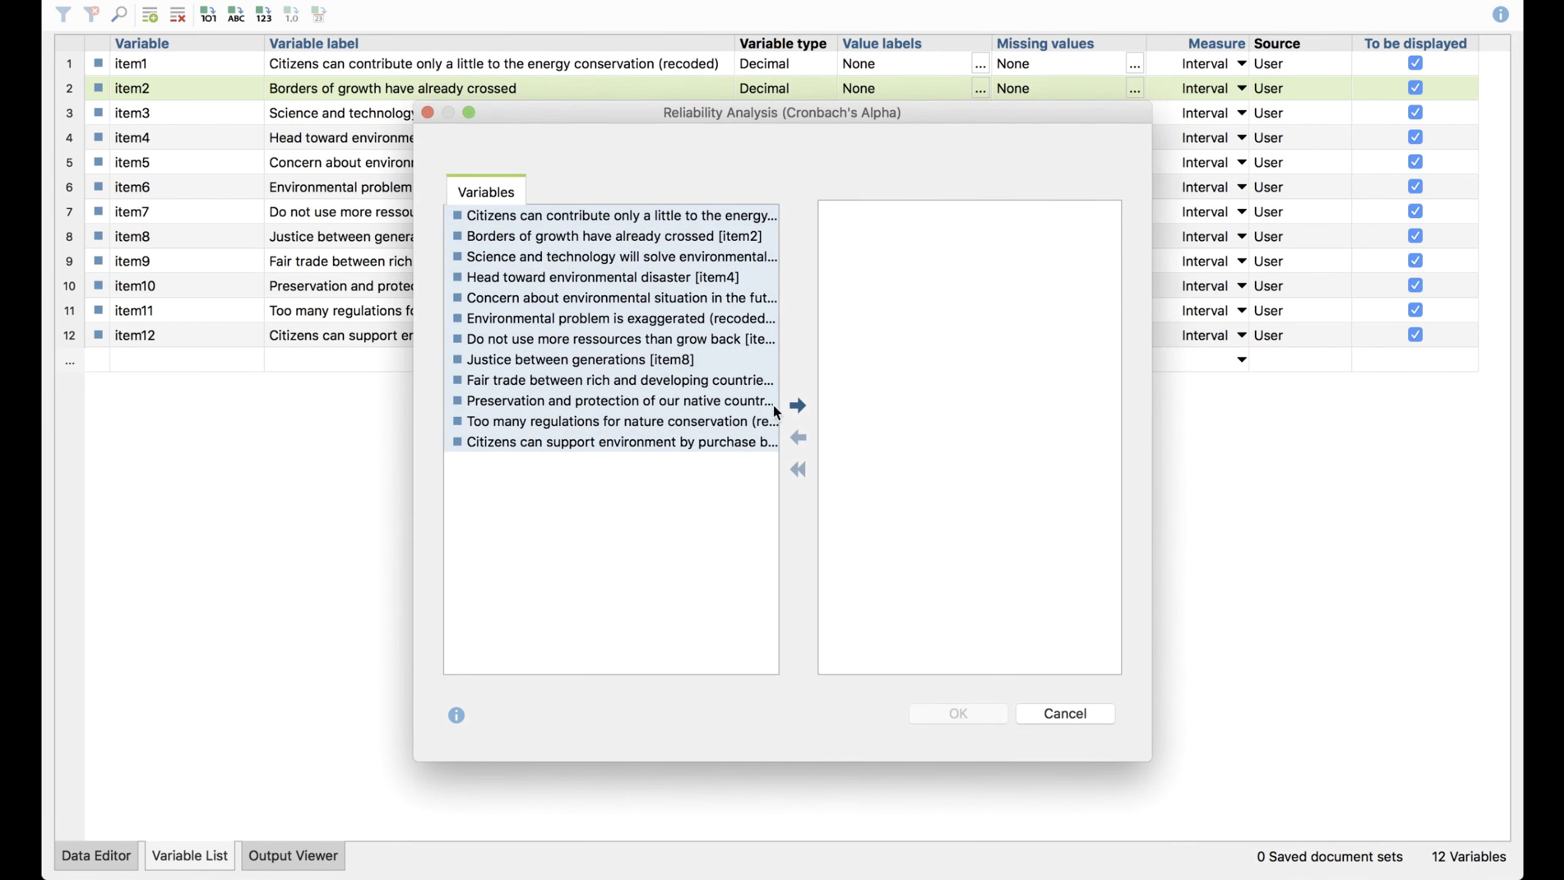
click(797, 404)
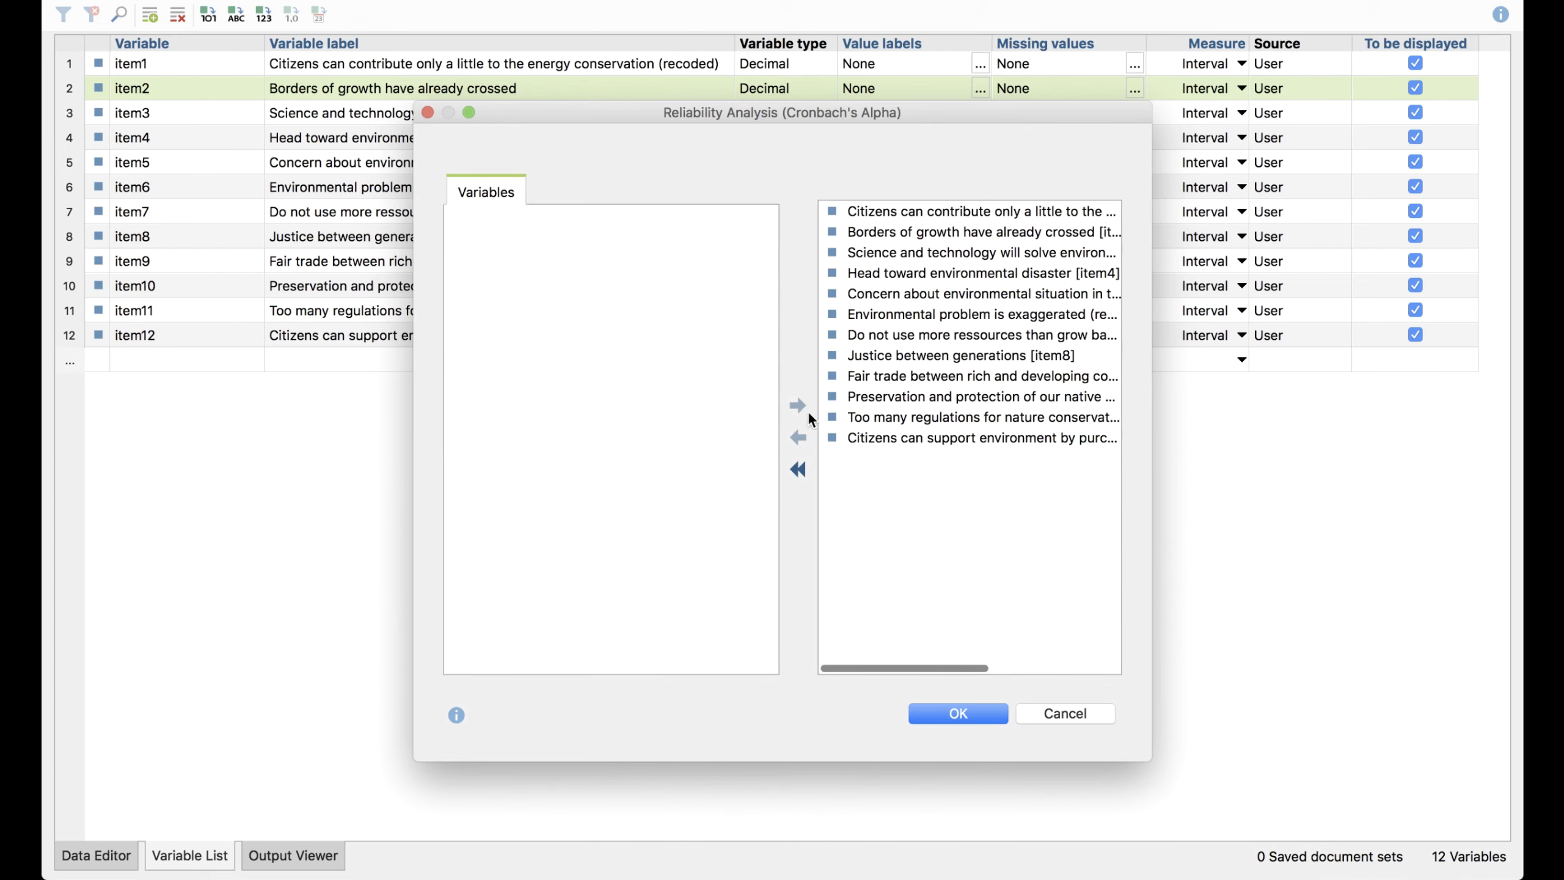
click(950, 721)
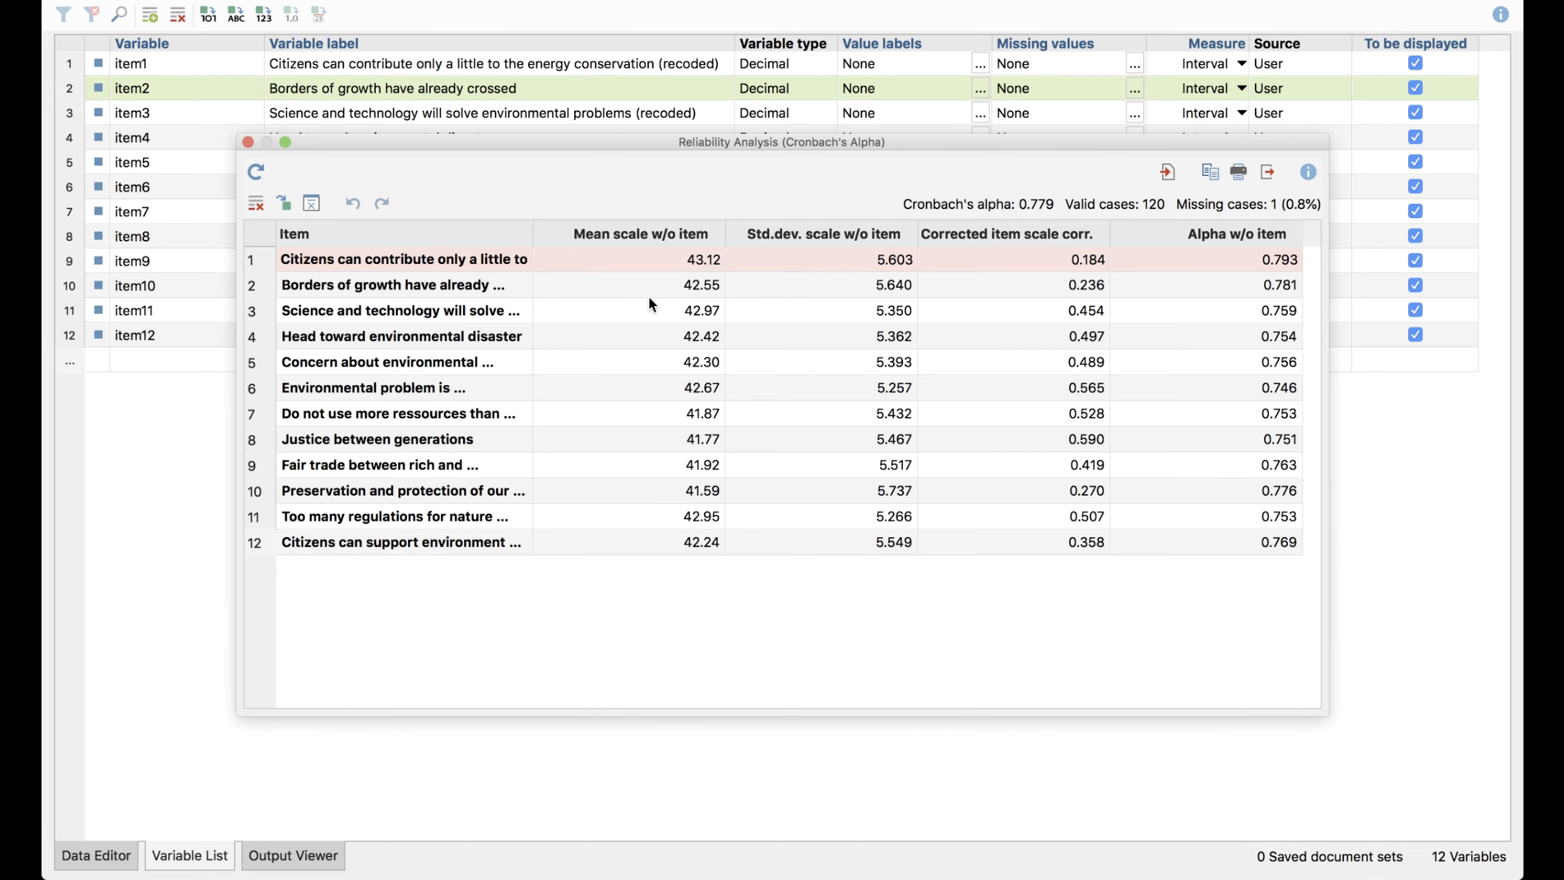
drag(535, 233, 576, 231)
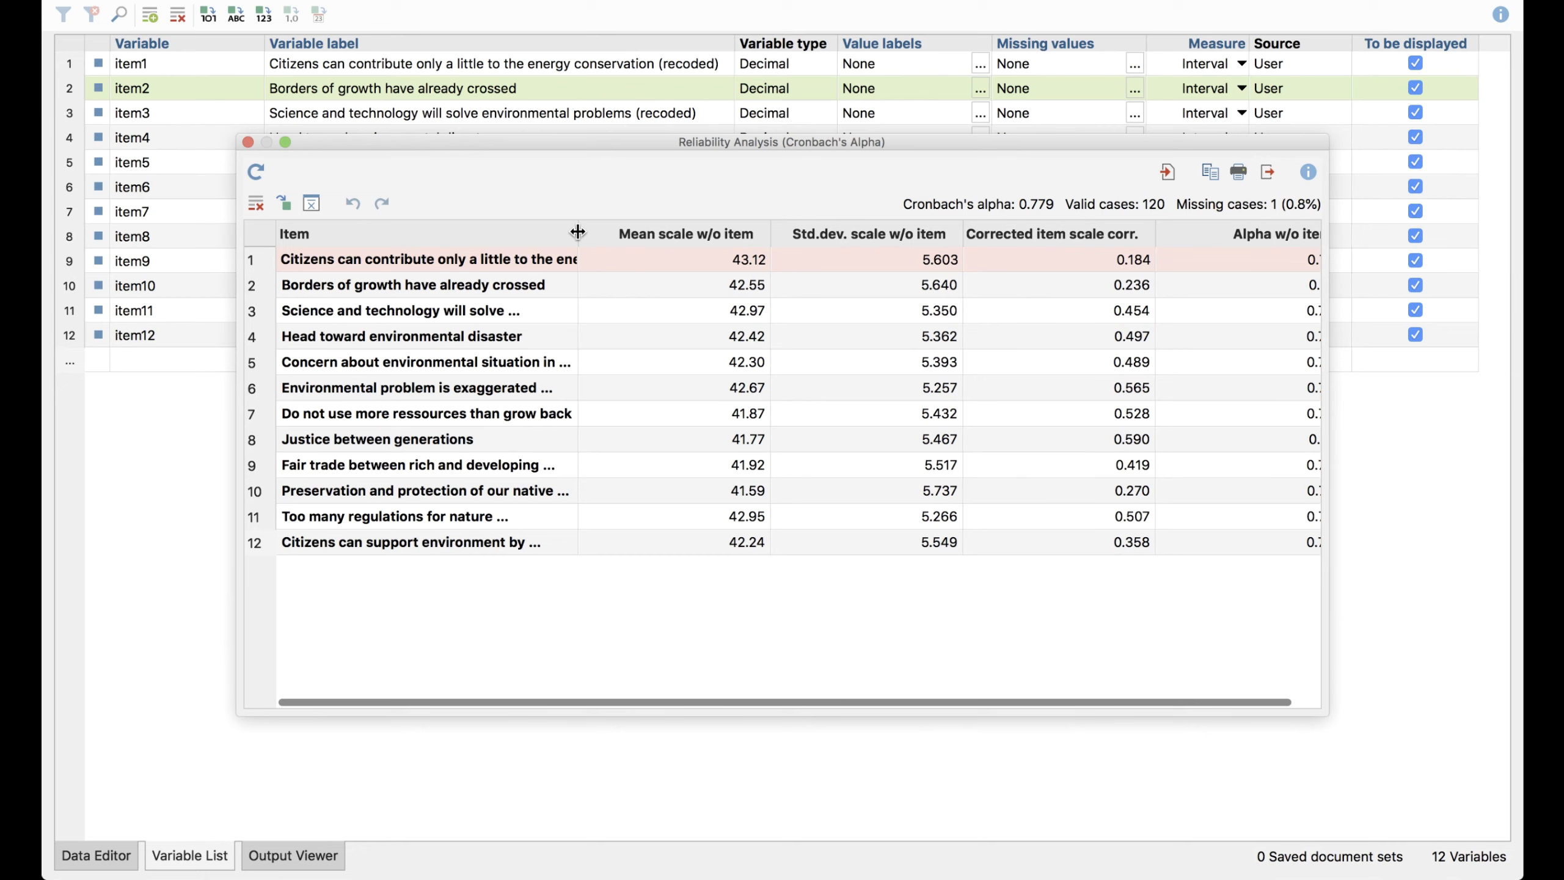
Sort the reliability results by corrected item scale correlation in descending order and select the highest-ranked item, Justice between generations
click(1134, 262)
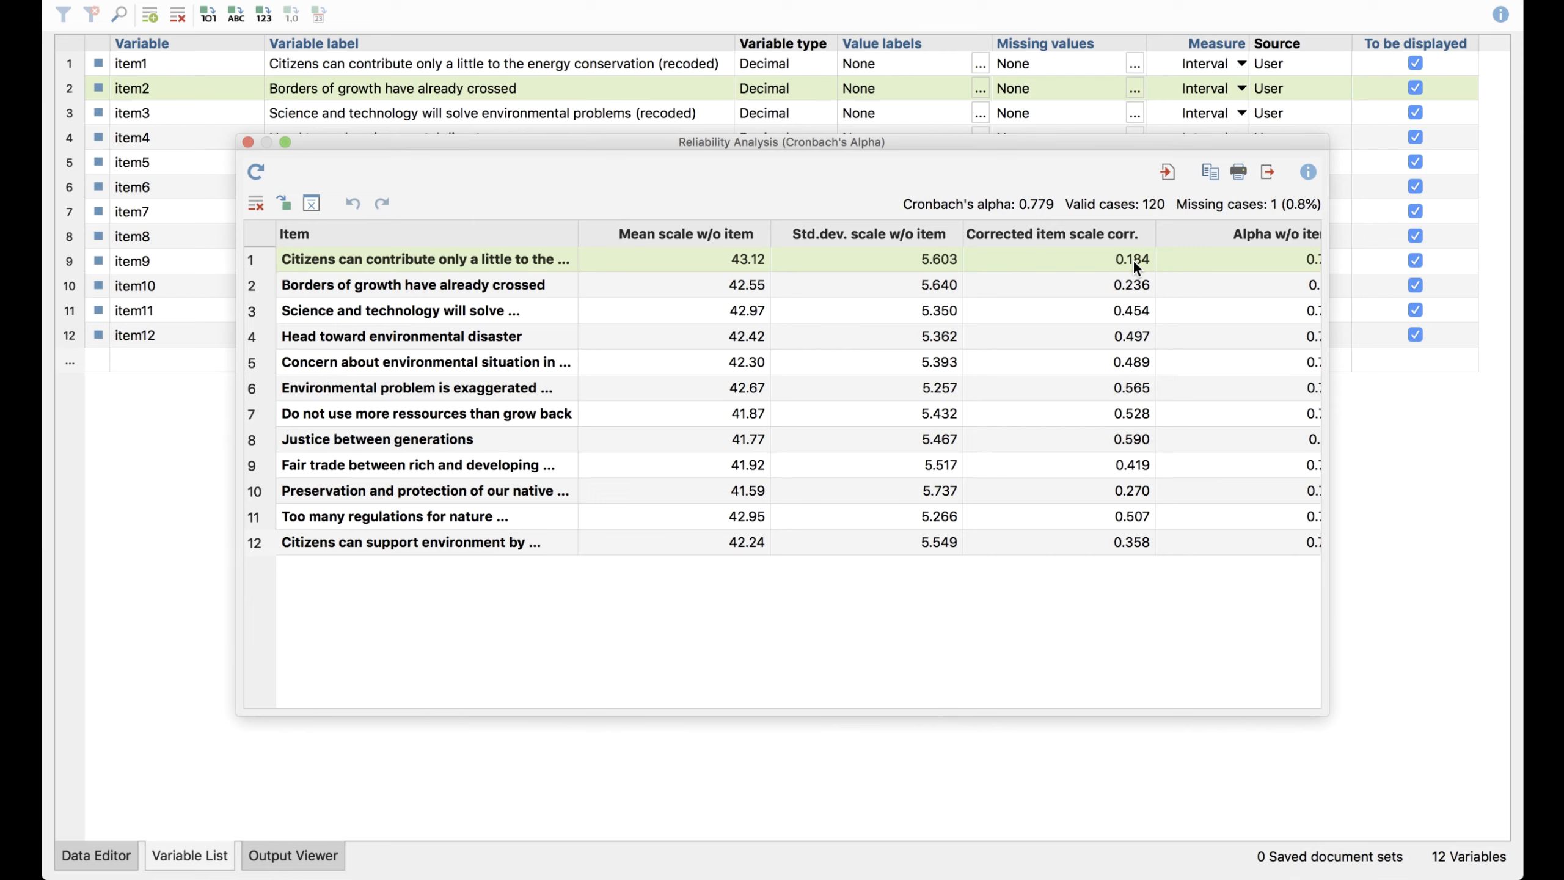
click(1115, 242)
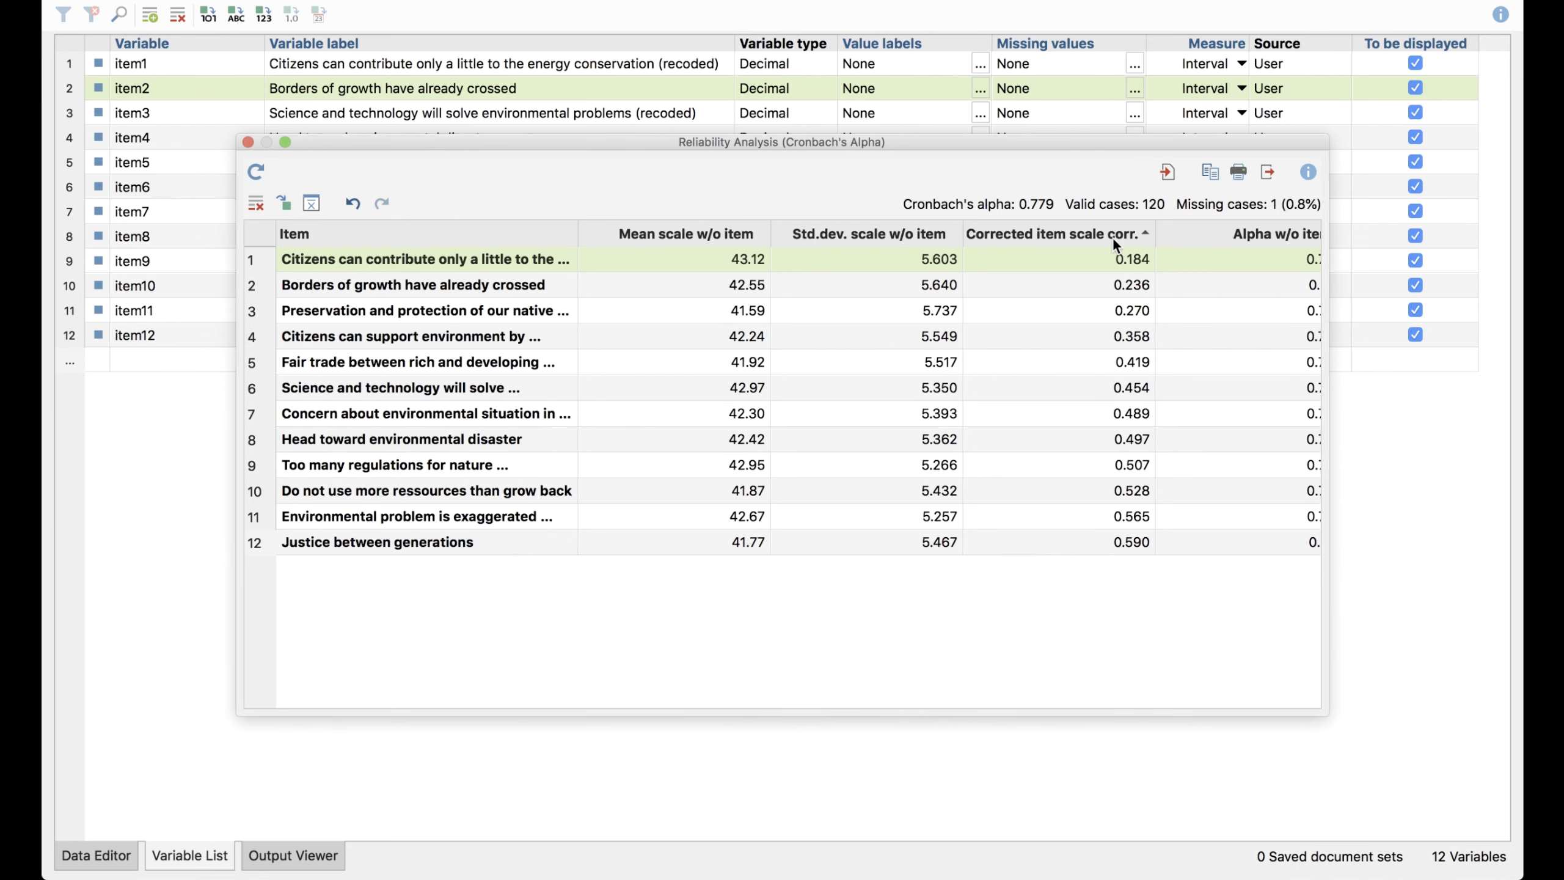
click(1113, 242)
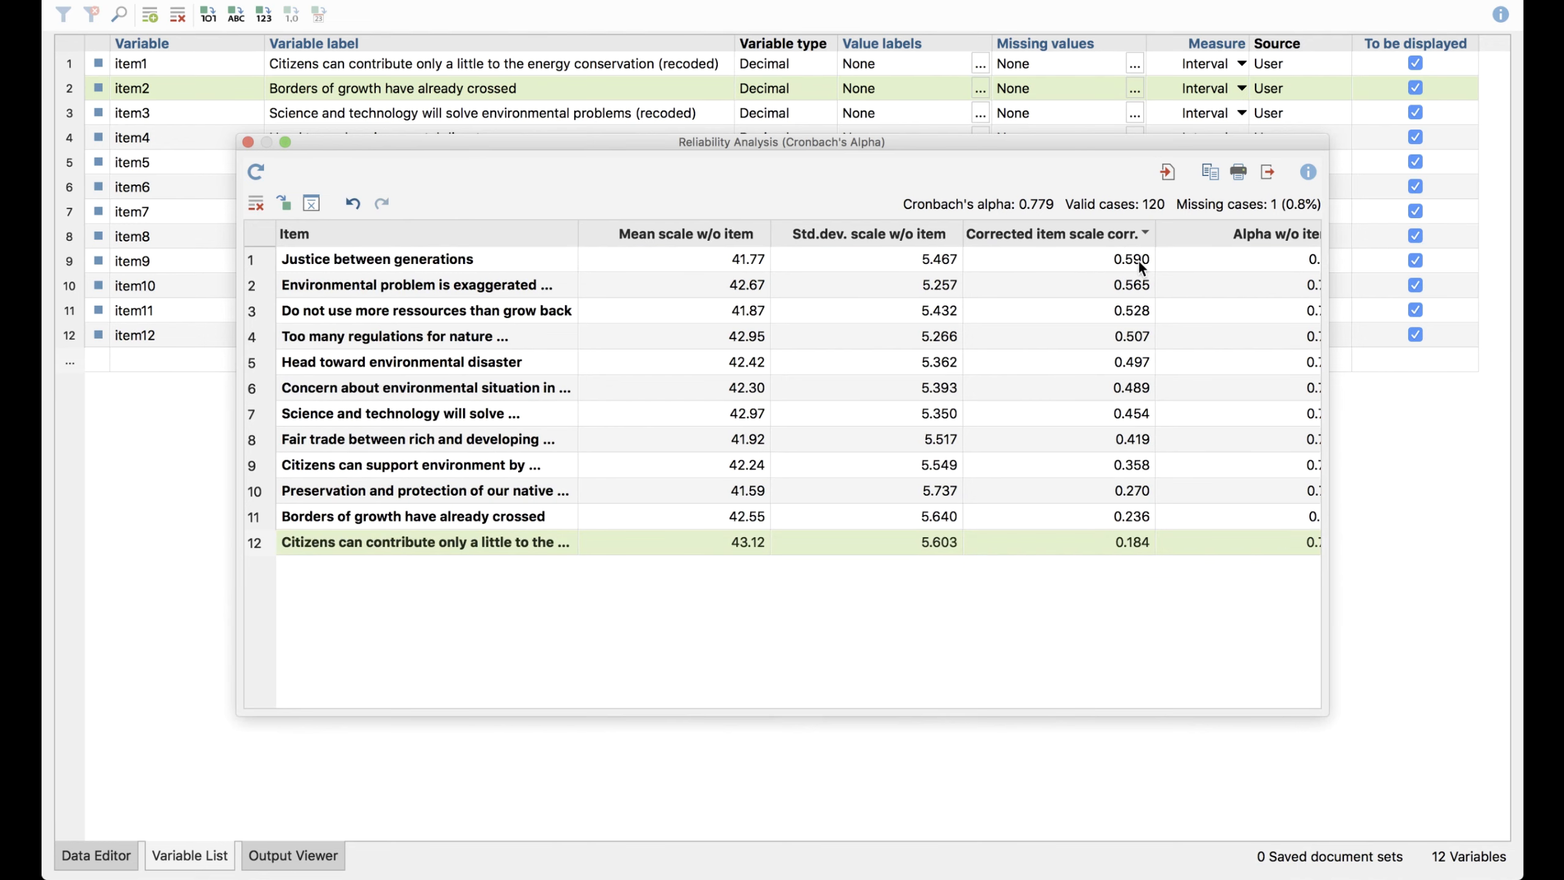
click(1127, 264)
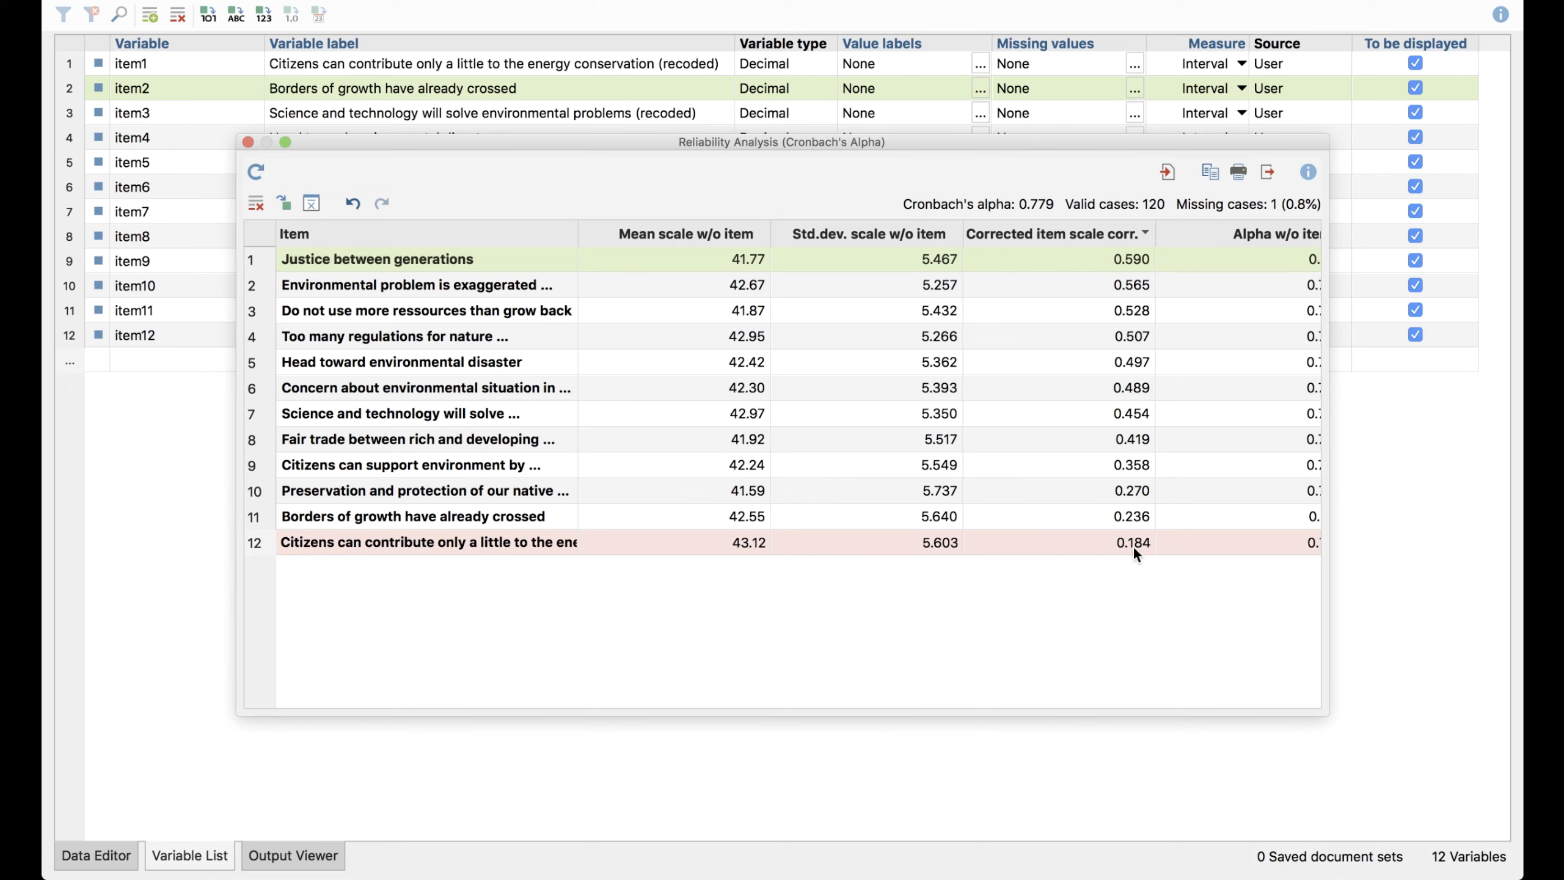
Try removing the item about citizens contributing only a little from the scale, widening the results window to show Alpha w/o item, and undo the removal
click(1011, 549)
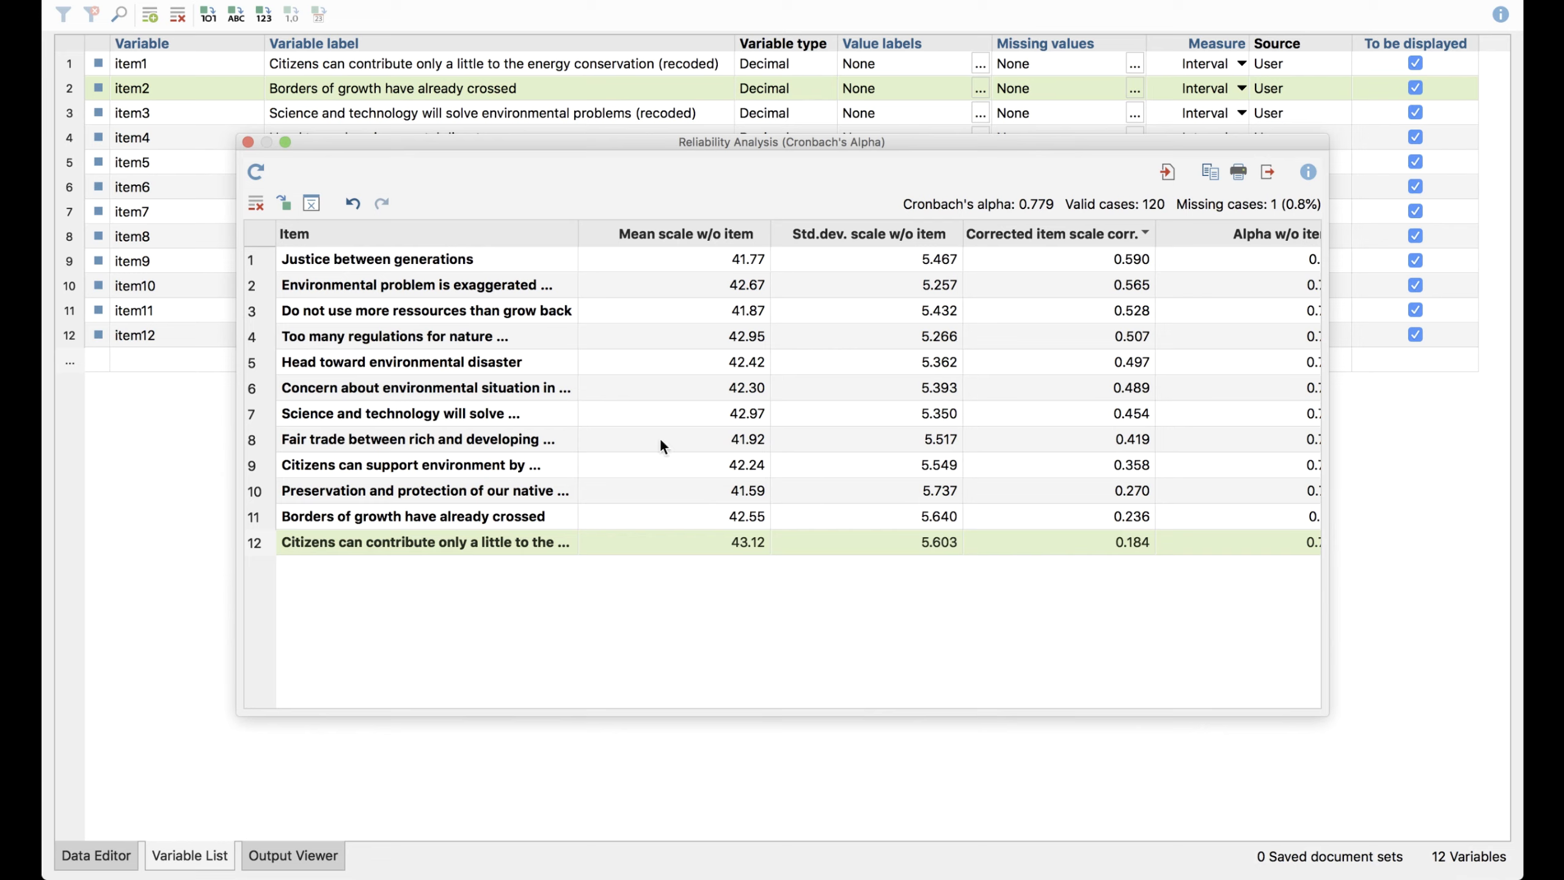
click(259, 204)
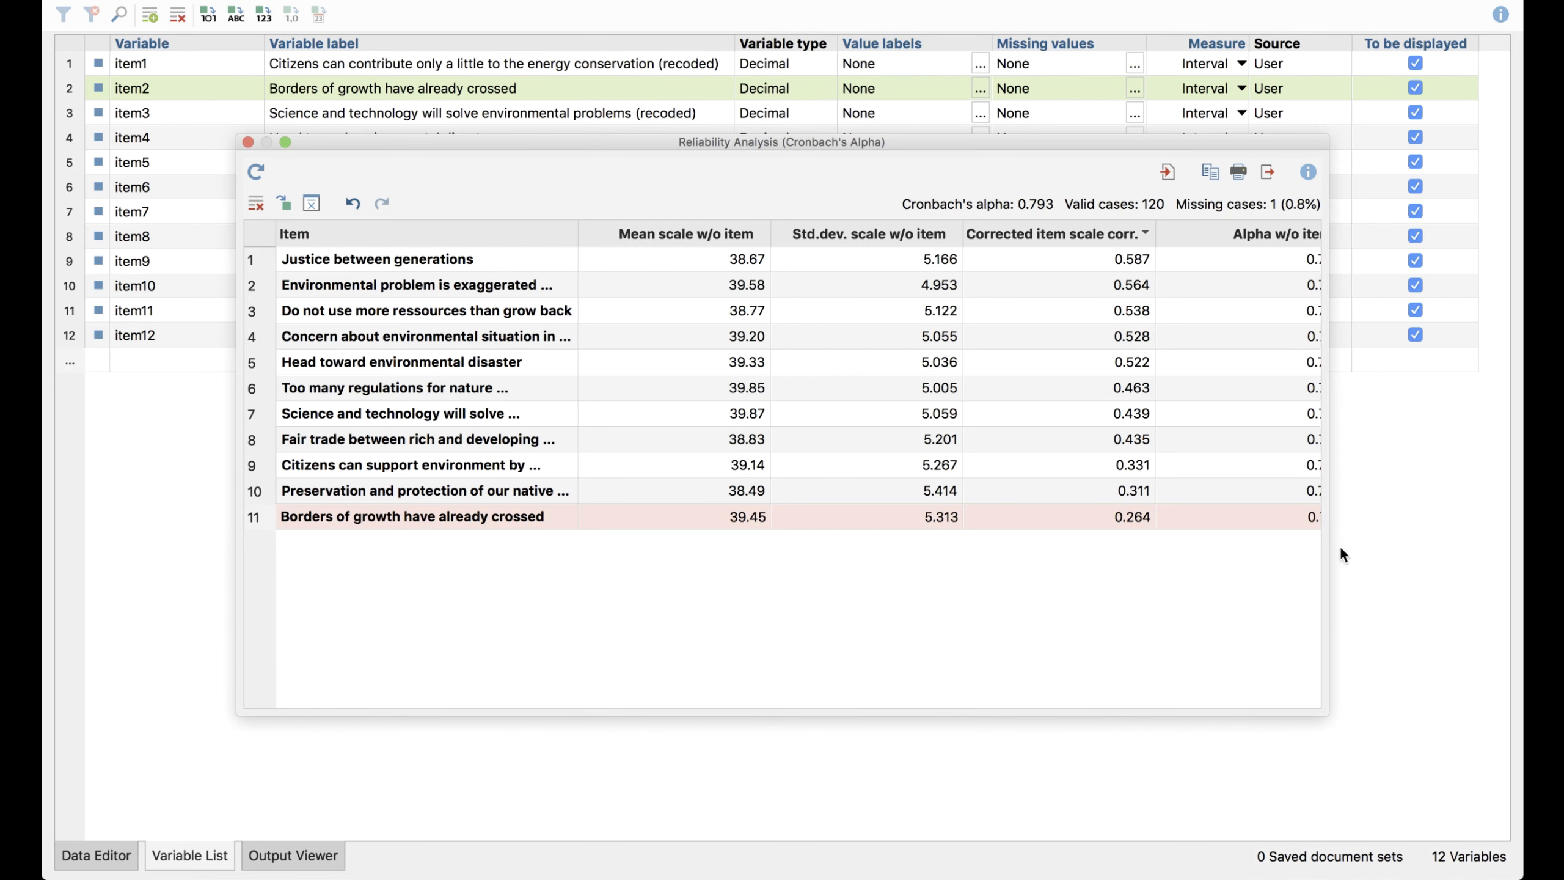
drag(1328, 545, 1409, 549)
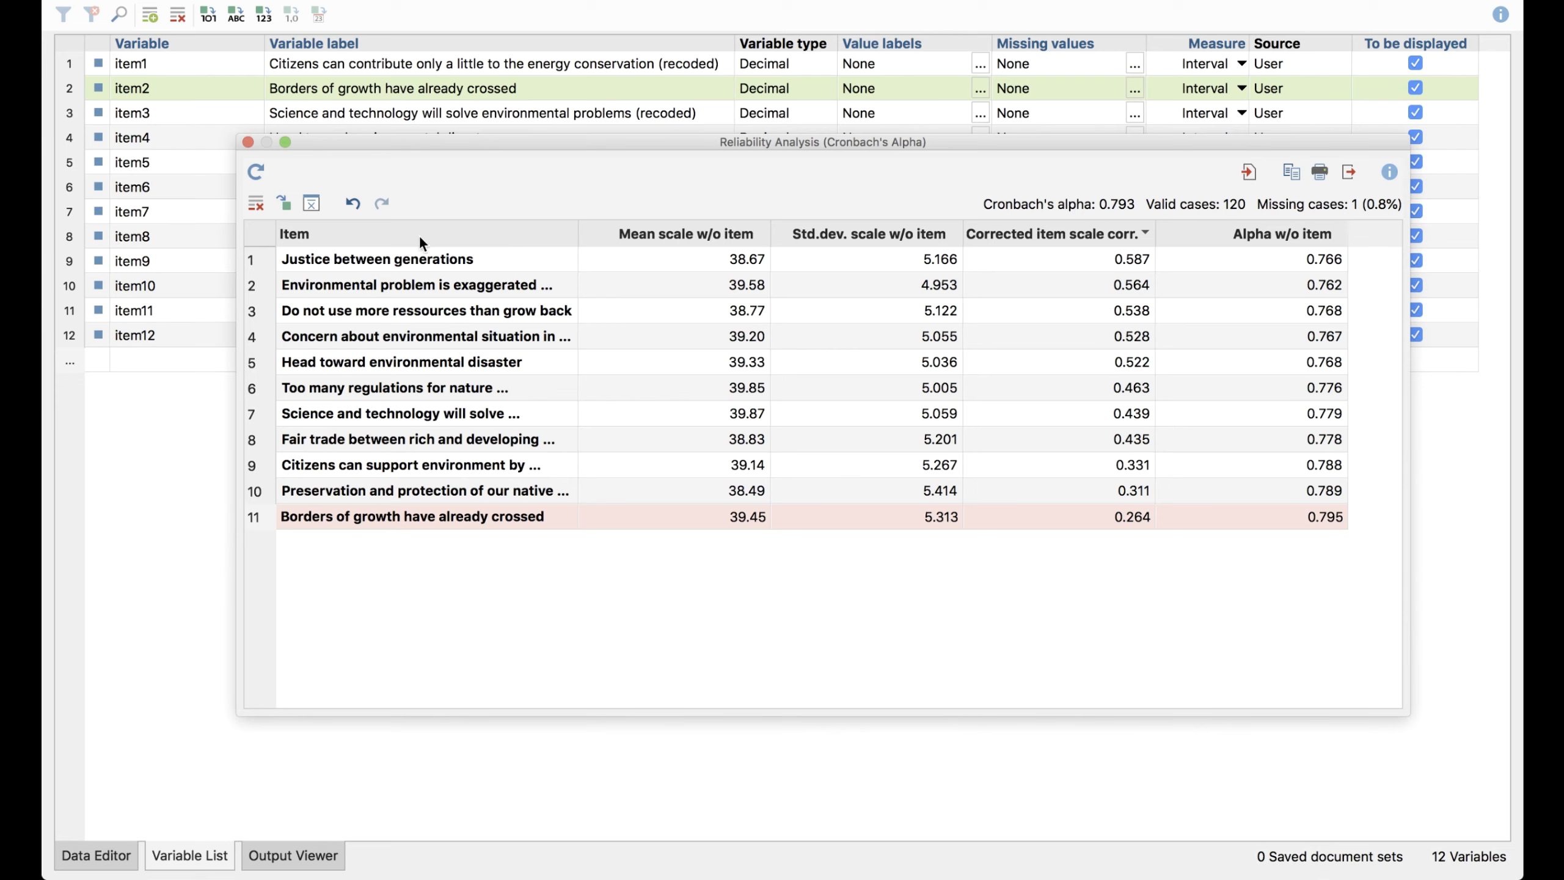
click(353, 203)
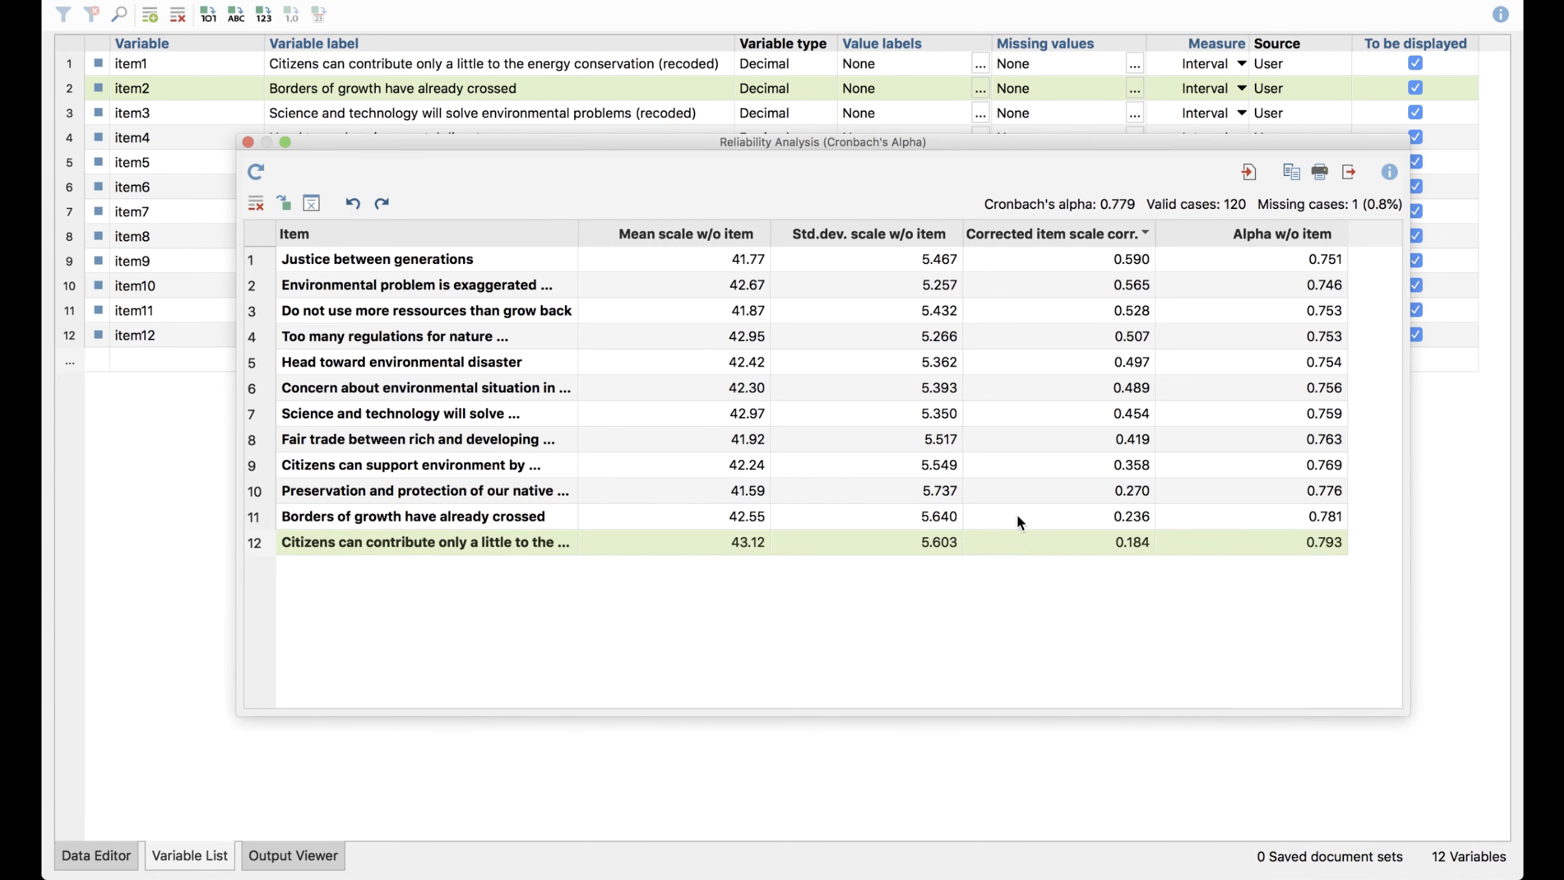
Try removing the item Borders of growth have already crossed from the reliability scale, and undo the removal
click(1017, 517)
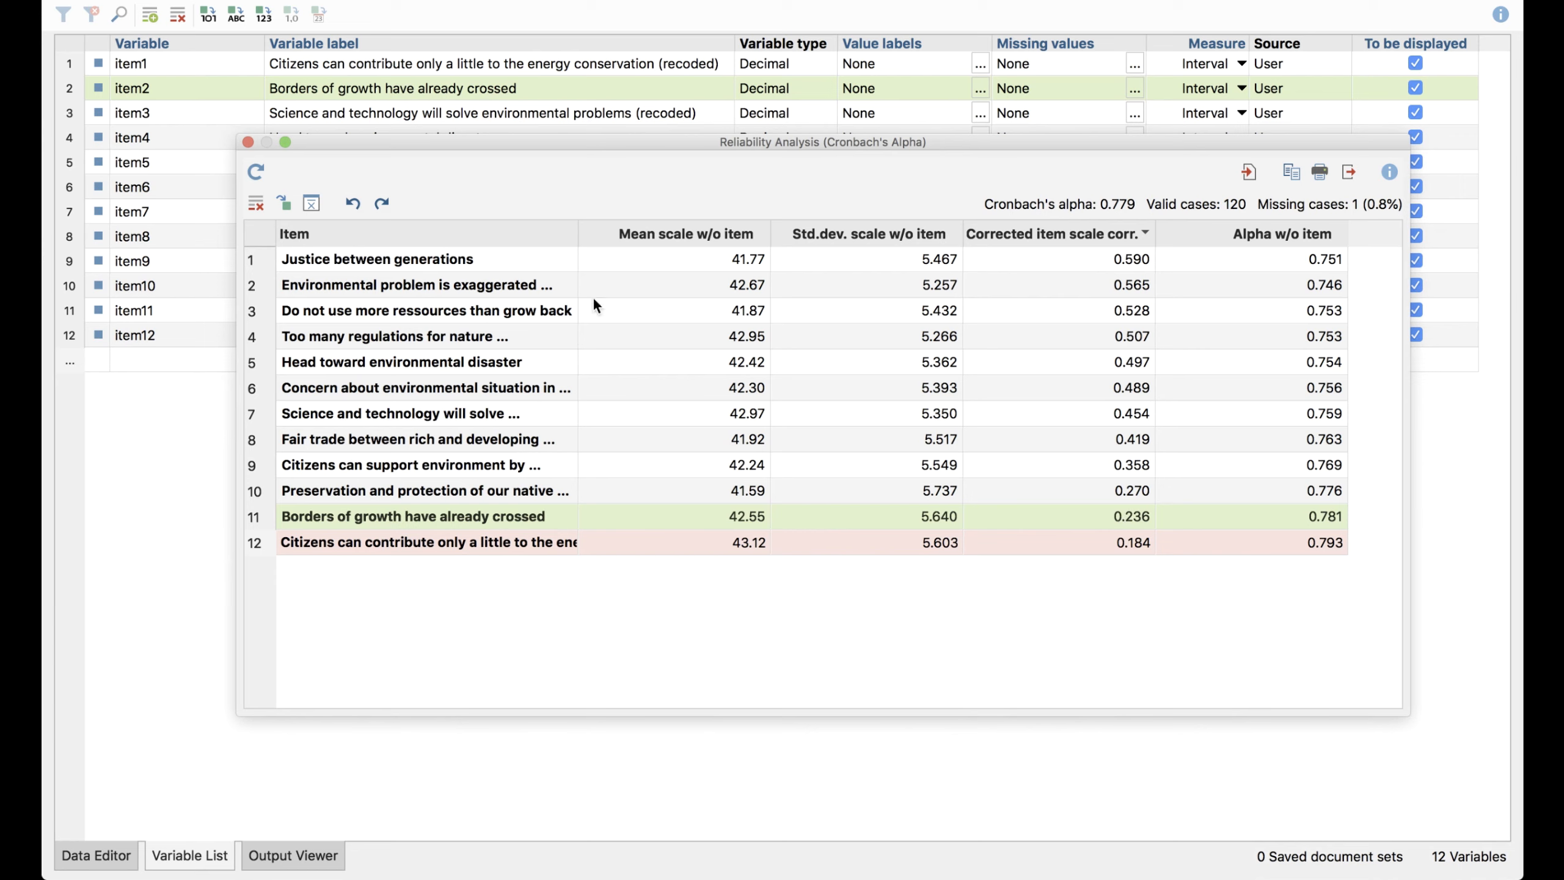
click(256, 203)
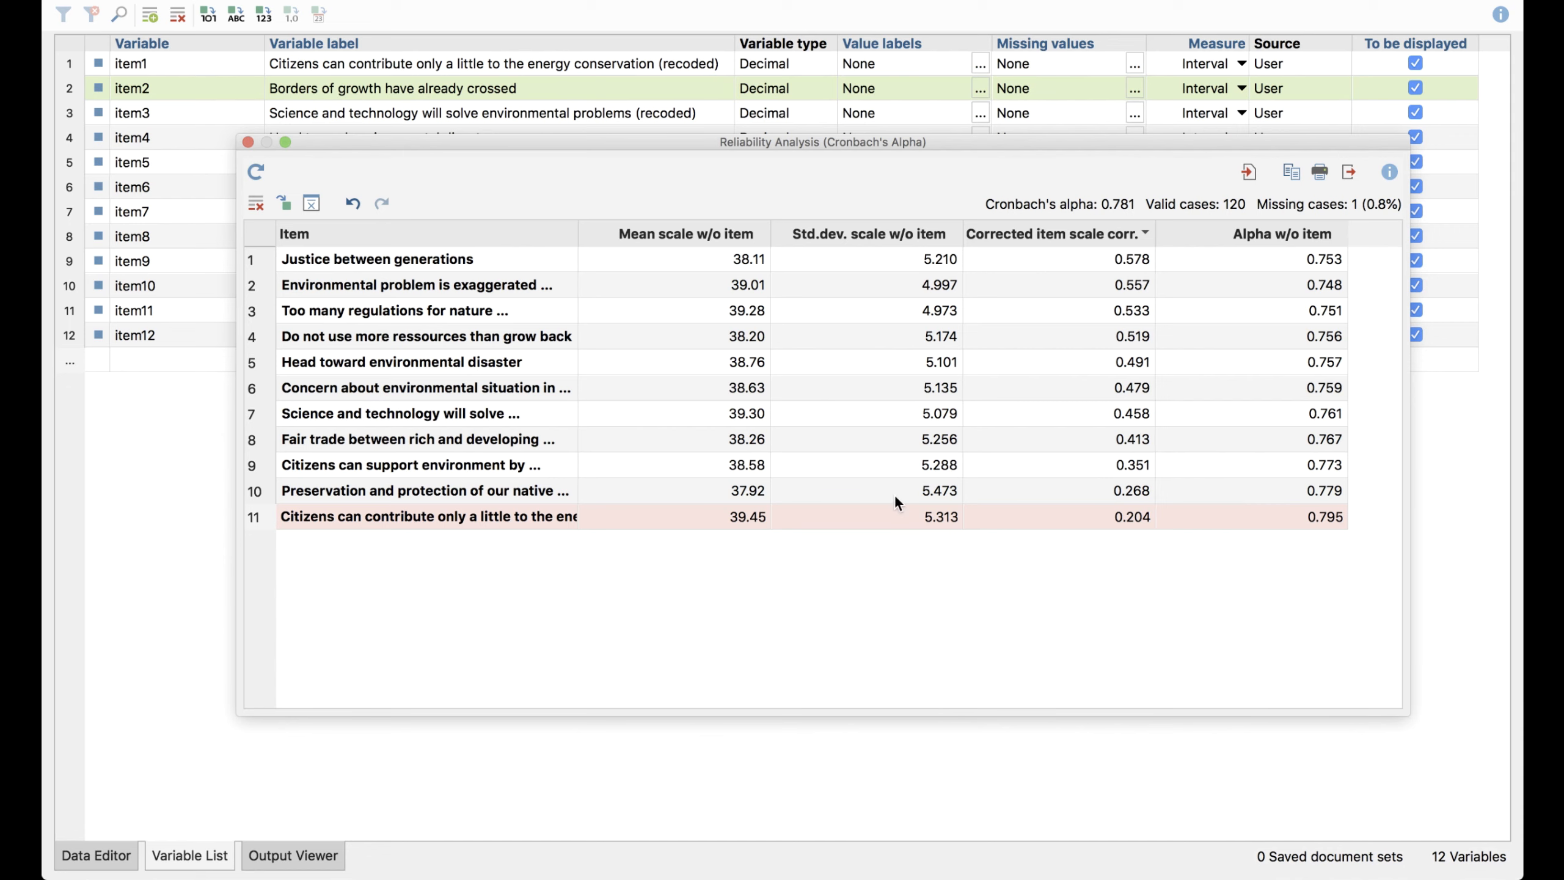
click(354, 200)
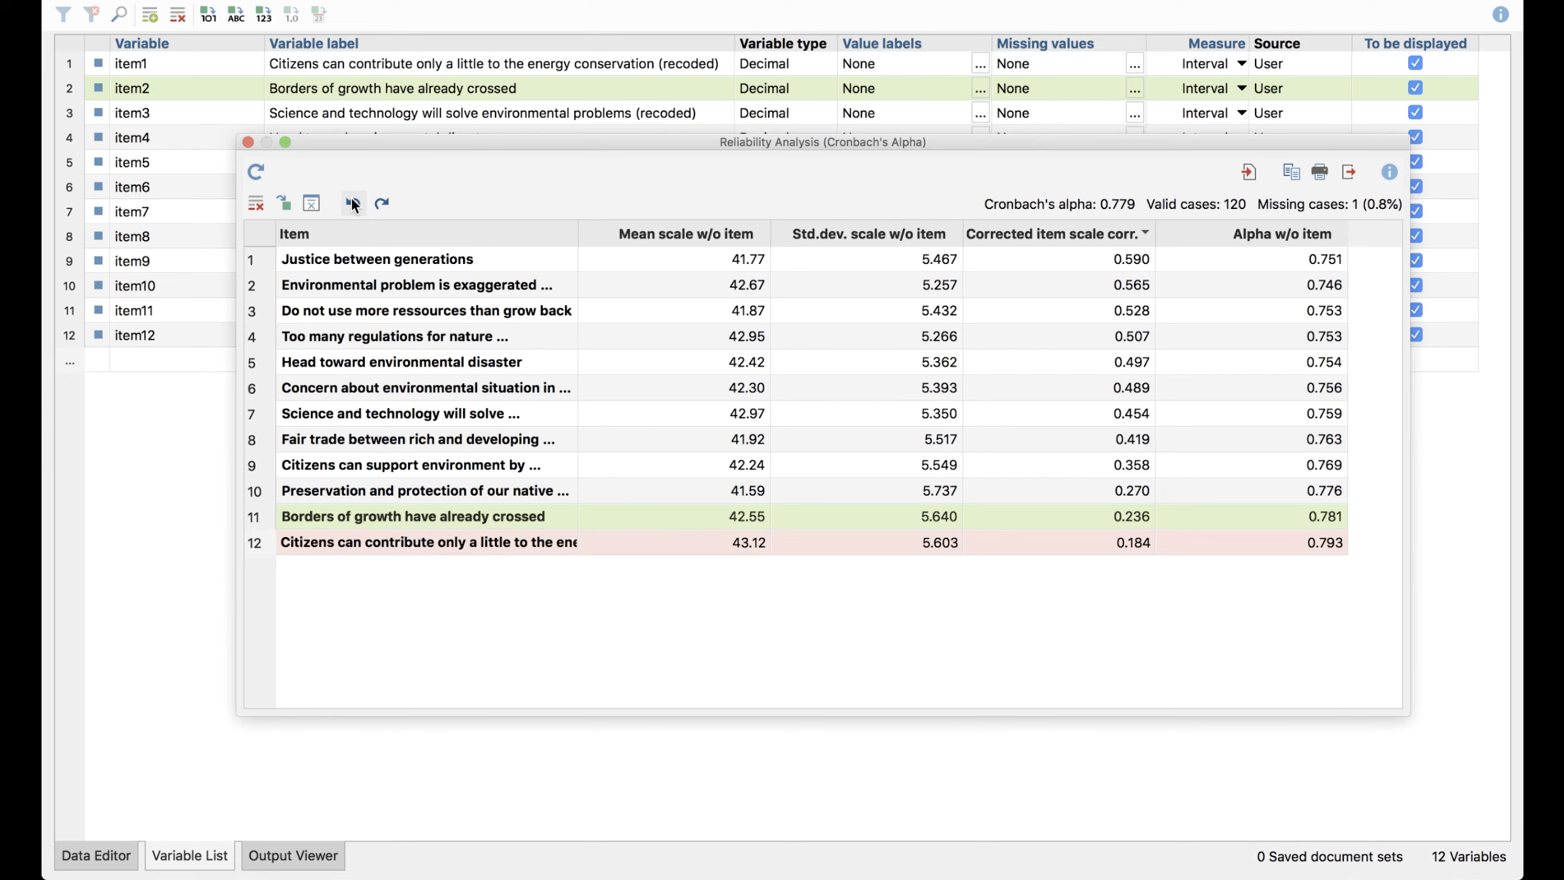
Close the reliability analysis results and exit MAXQDA Stats to the MAXQDA project without saving the external file
click(248, 143)
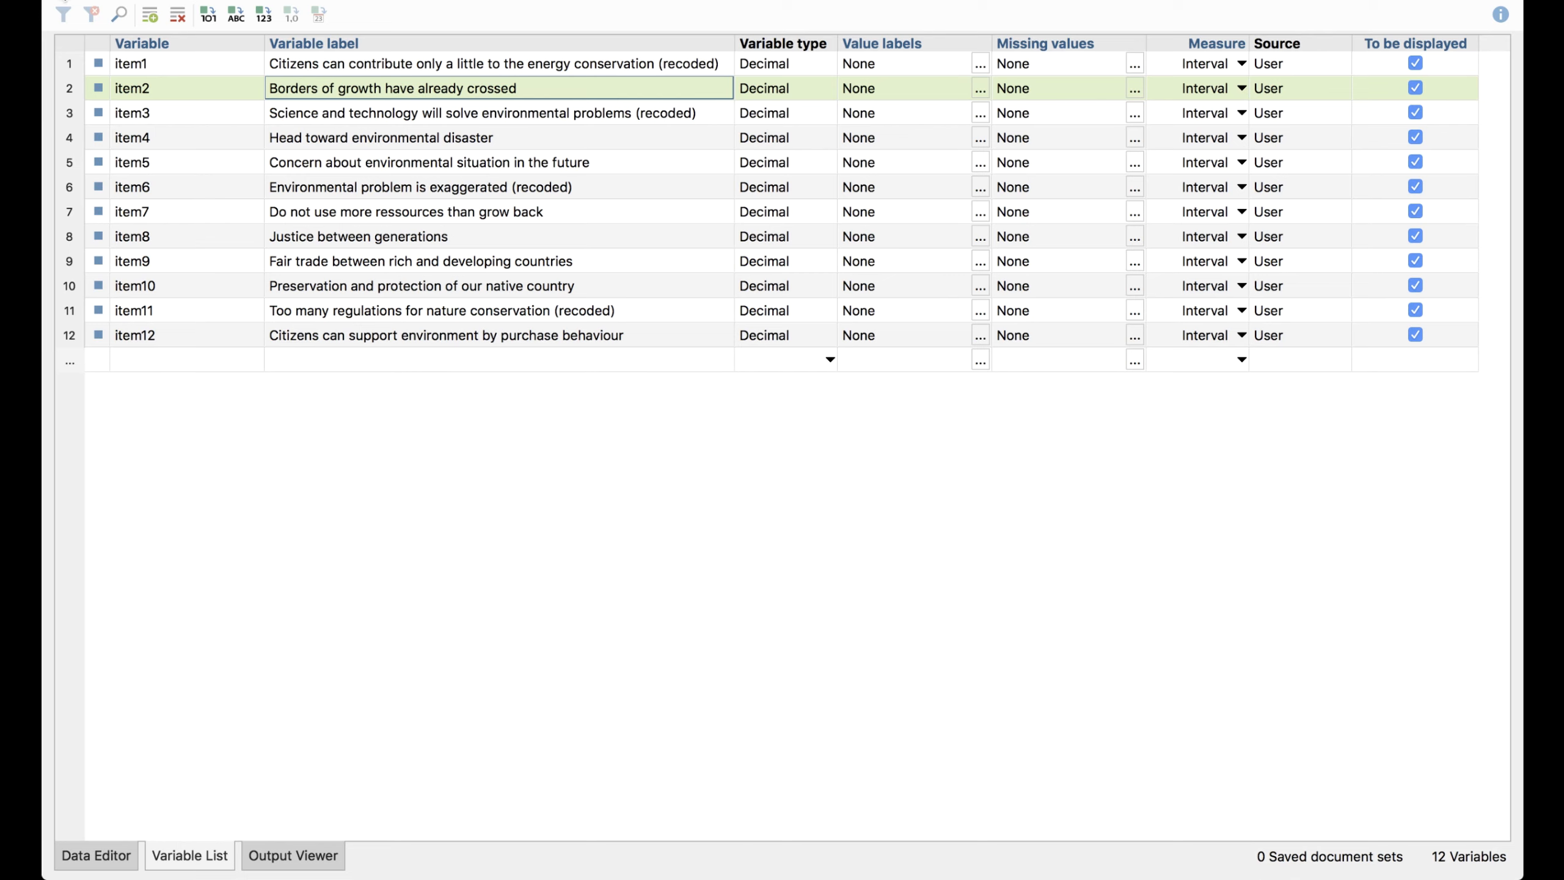
click(57, 1)
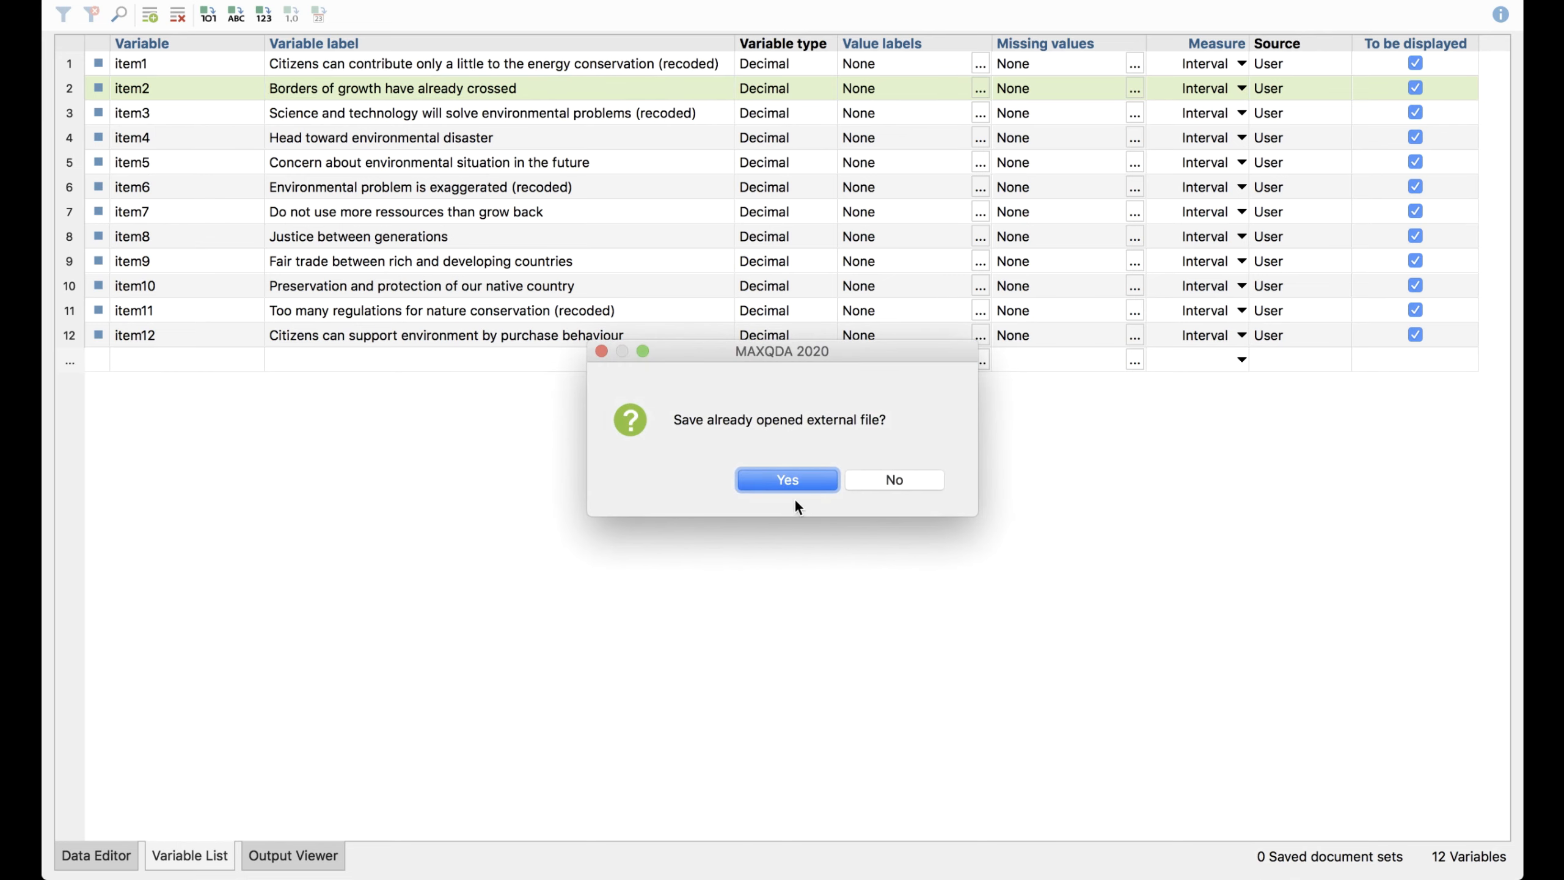
click(879, 482)
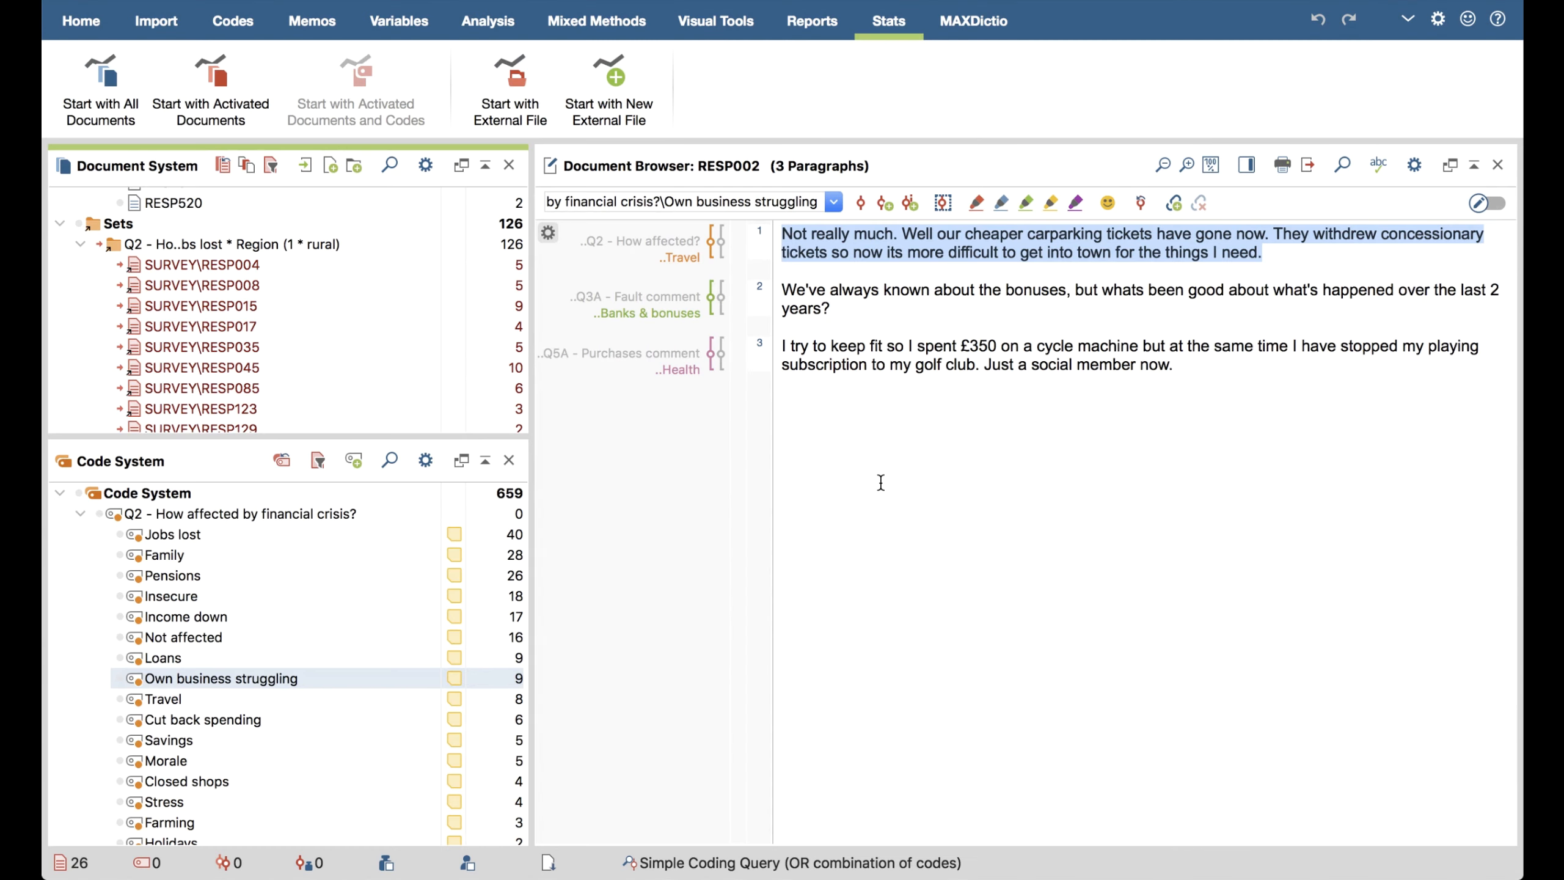